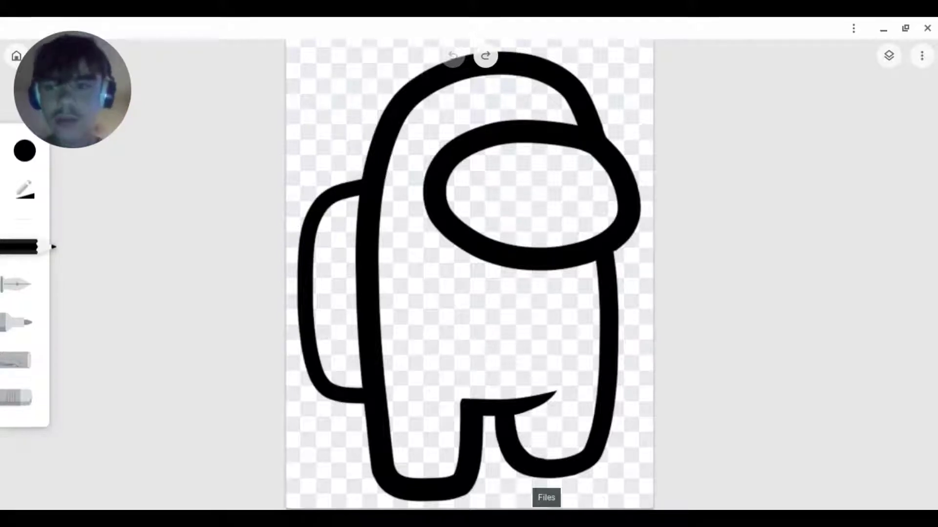
Step: Switch to the Files app and view 1663180742695.png and 1663179476386.png from the Eraser folder, closing each image
left_click(546, 508)
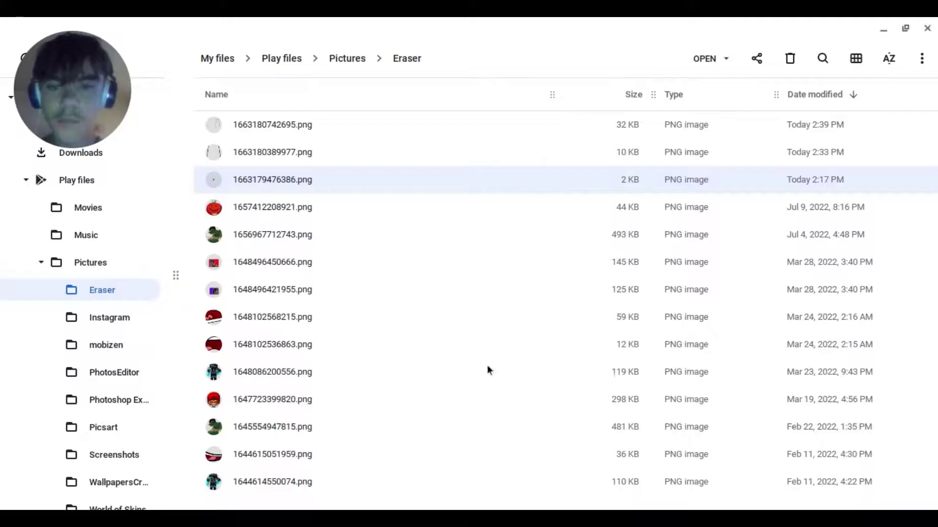
double_click(276, 128)
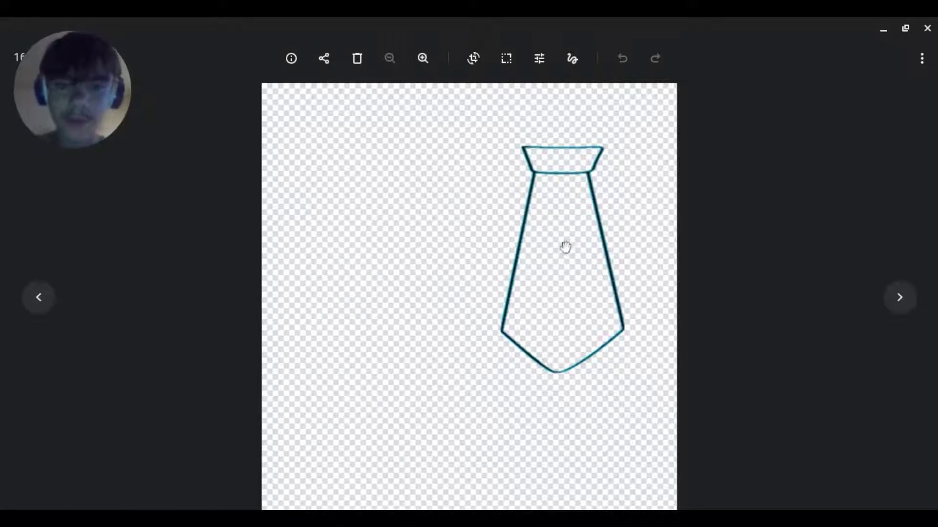
left_click(926, 28)
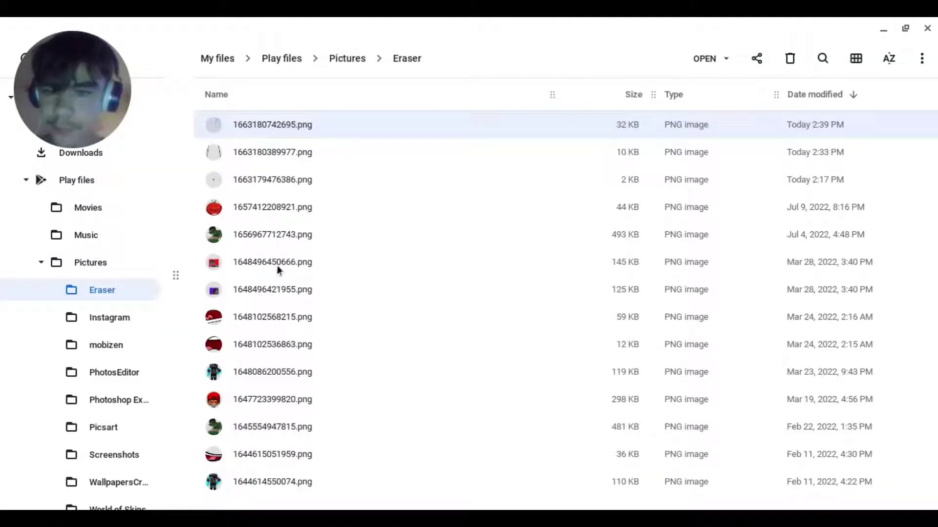
double_click(259, 179)
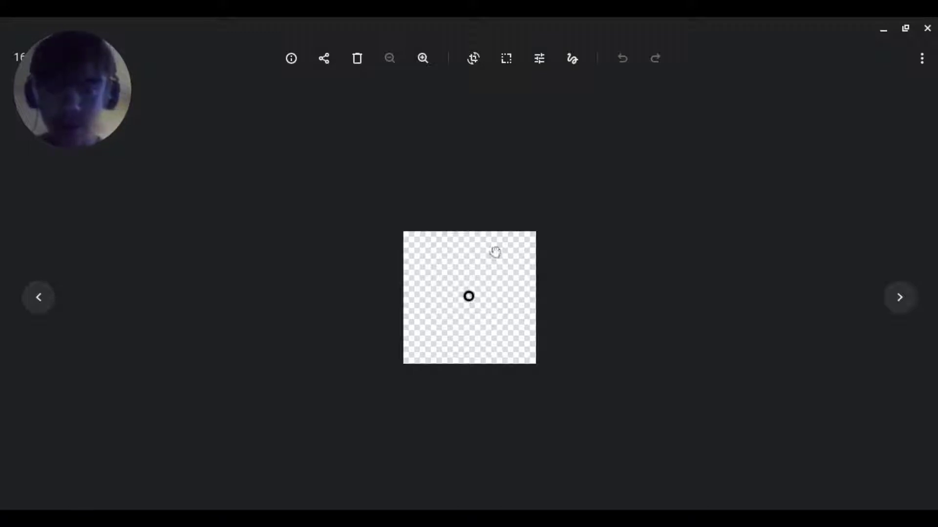
left_click(929, 31)
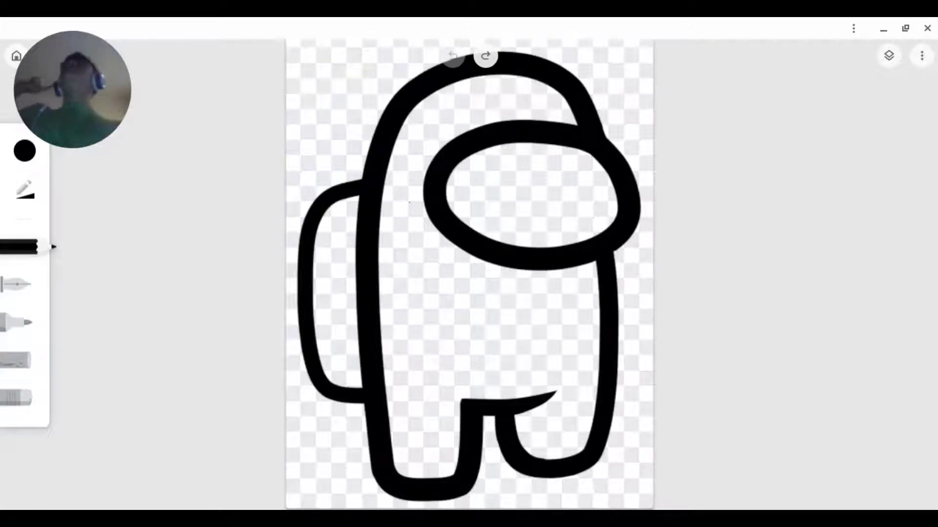
Step: Choose the marker as the drawing tool and give it the medium yellow palette colour
left_click(10, 323)
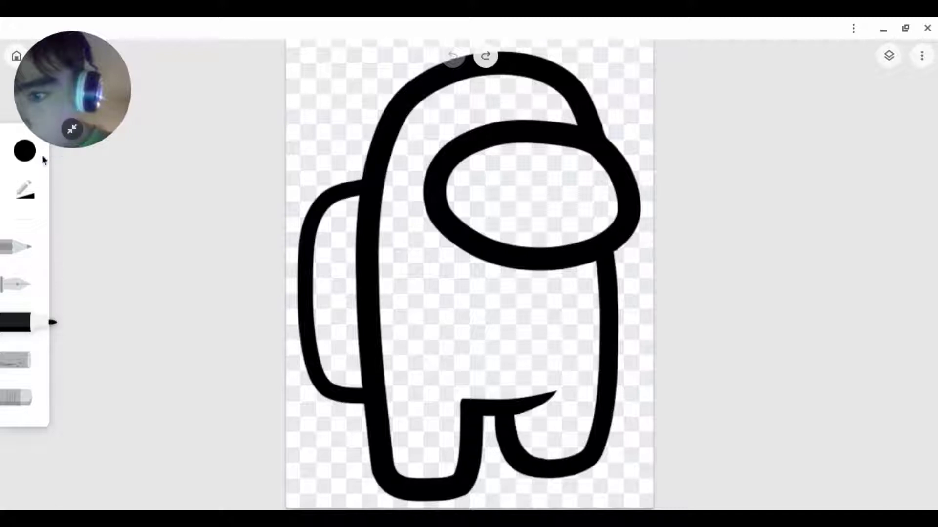
left_click(30, 188)
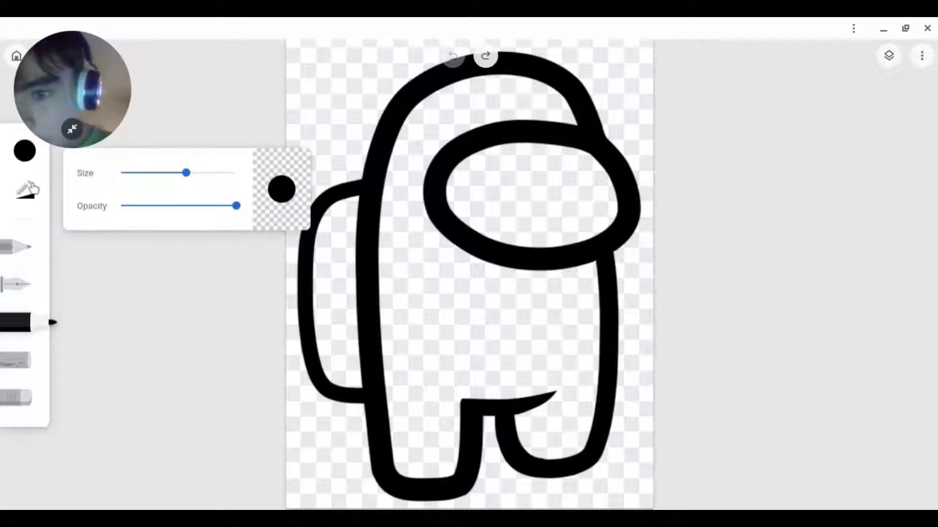
left_click(202, 270)
left_click(25, 153)
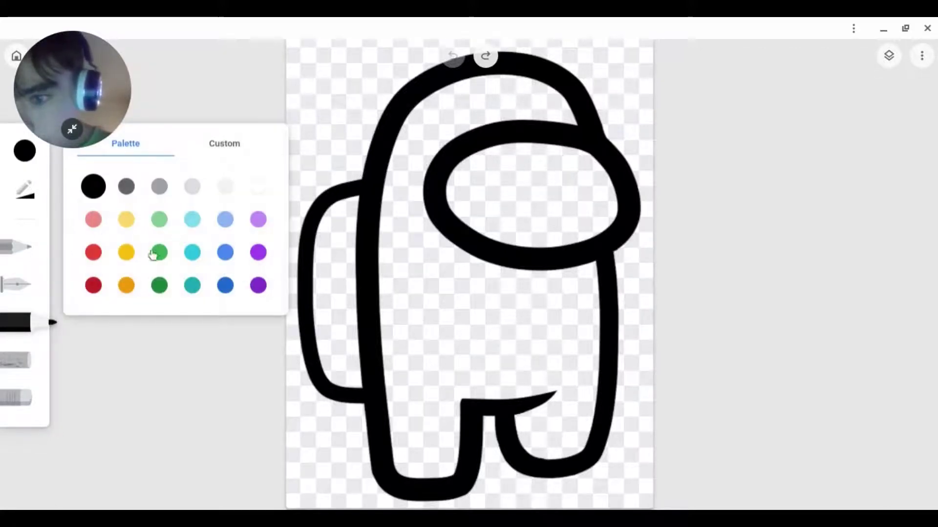
left_click(126, 253)
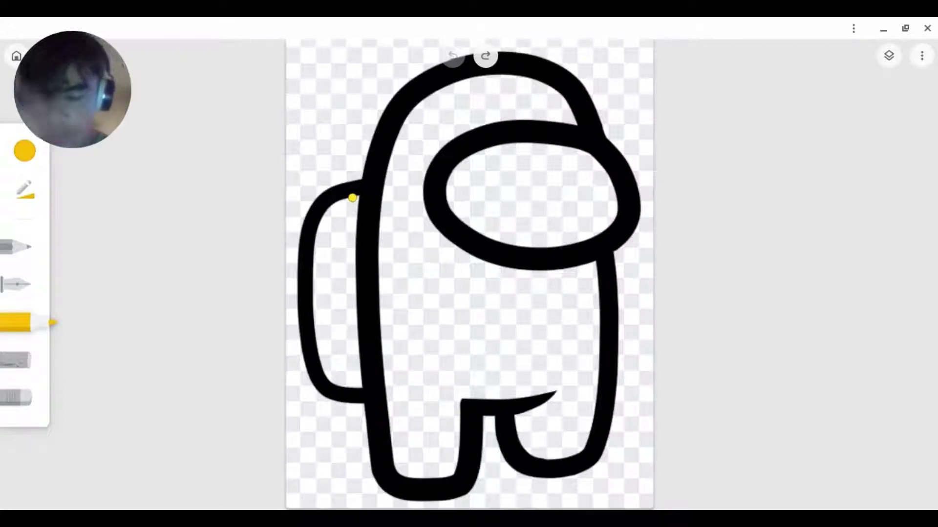
mouse_move(359, 197)
left_mouse_down()
mouse_move(323, 228)
mouse_move(326, 258)
left_mouse_up()
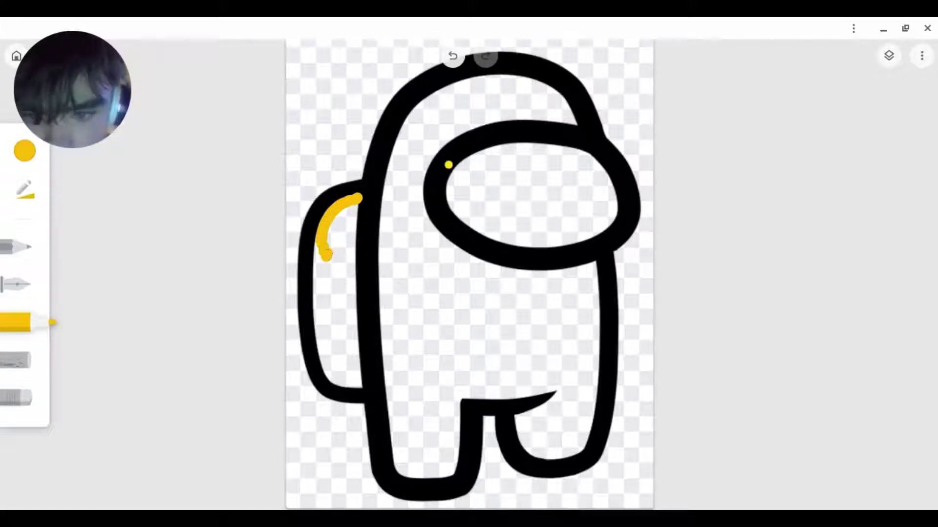
left_click(455, 60)
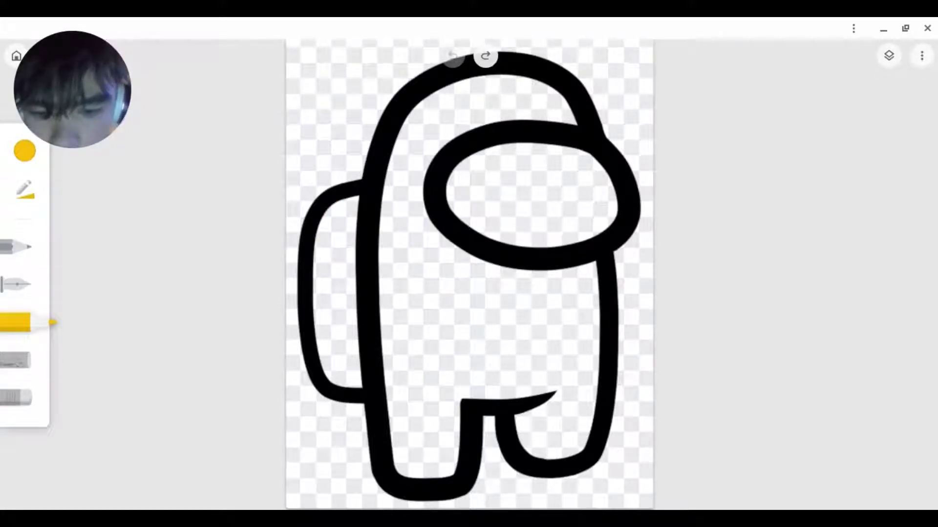
left_click(393, 510)
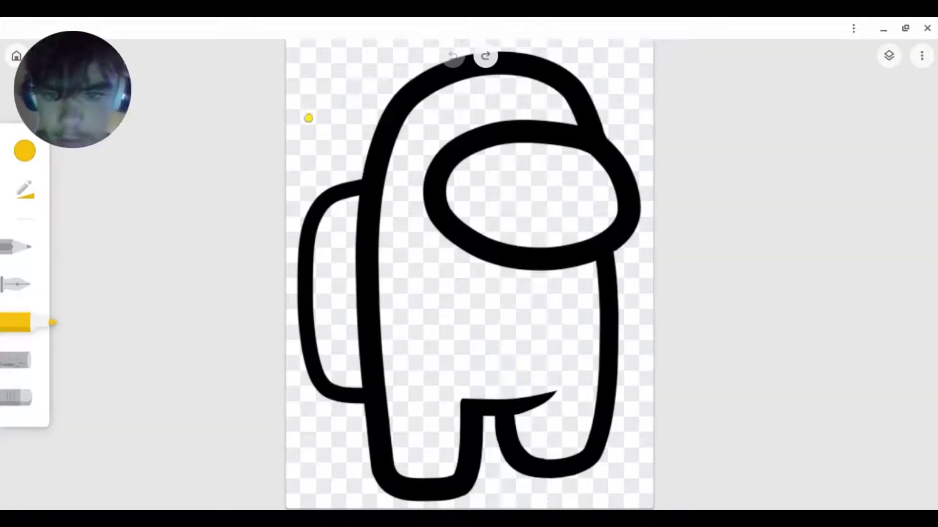
mouse_move(352, 199)
left_mouse_down()
mouse_move(324, 223)
mouse_move(315, 279)
left_mouse_up()
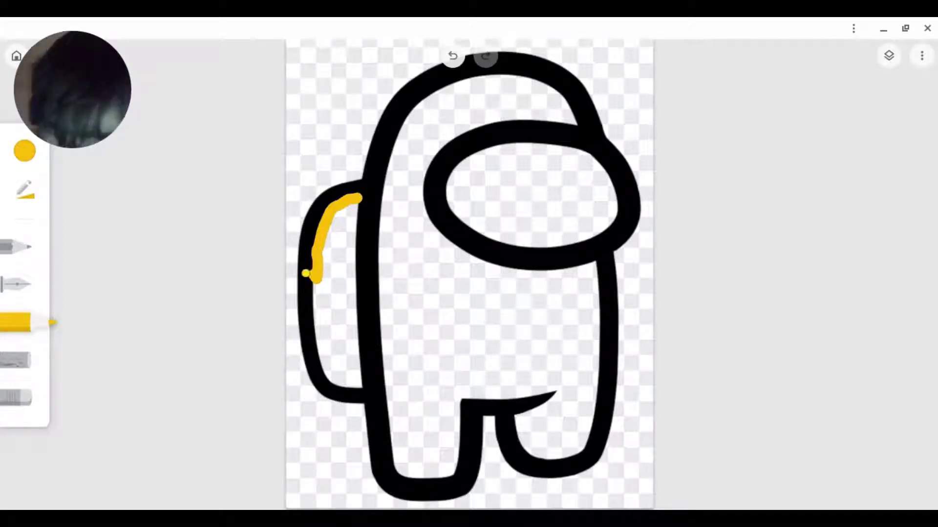
left_click(453, 57)
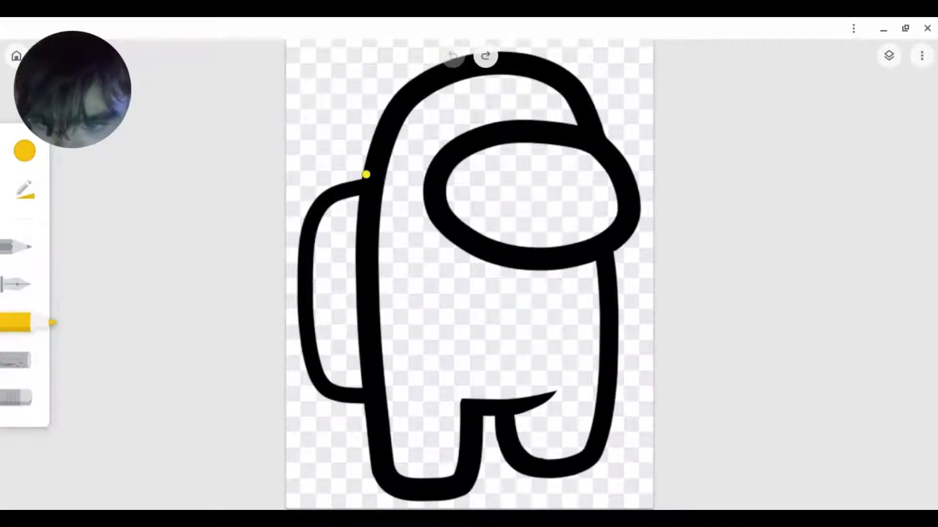
Step: Trace the inside edge of the character's backpack with a closed yellow marker outline
mouse_move(358, 196)
left_mouse_down()
mouse_move(324, 213)
mouse_move(313, 241)
mouse_move(323, 336)
mouse_move(311, 339)
mouse_move(339, 389)
mouse_move(357, 387)
left_mouse_up()
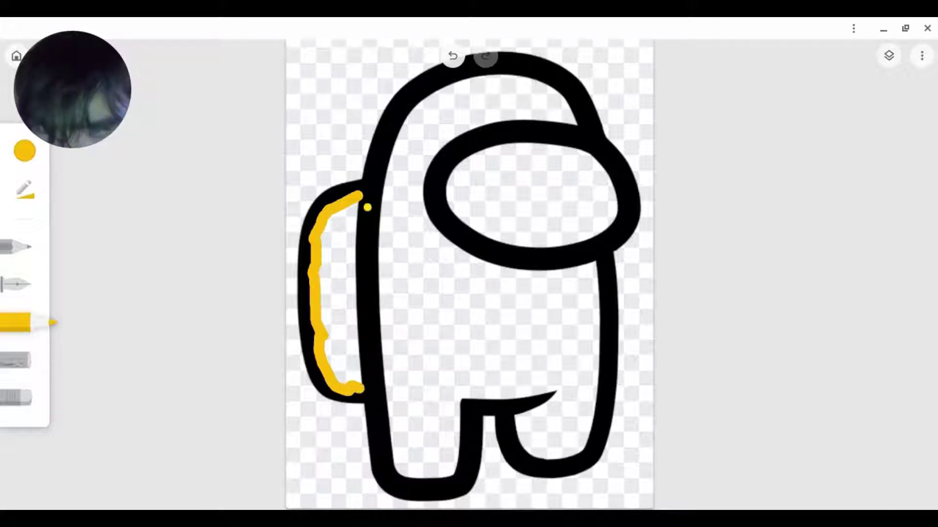
mouse_move(357, 196)
left_mouse_down()
mouse_move(352, 328)
mouse_move(361, 383)
left_mouse_up()
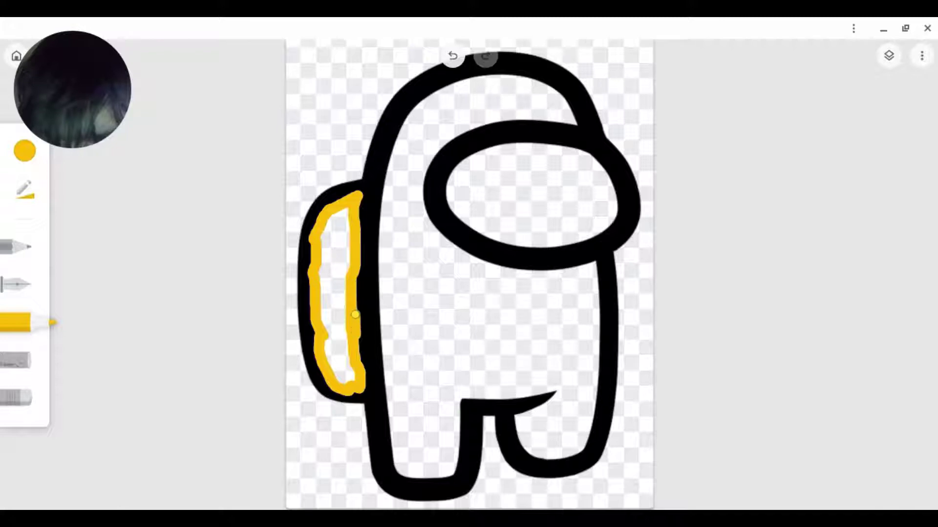
mouse_move(350, 203)
left_mouse_down()
mouse_move(336, 243)
mouse_move(340, 210)
mouse_move(319, 246)
mouse_move(332, 223)
mouse_move(330, 244)
left_mouse_up()
left_click_drag(344, 285, 347, 222)
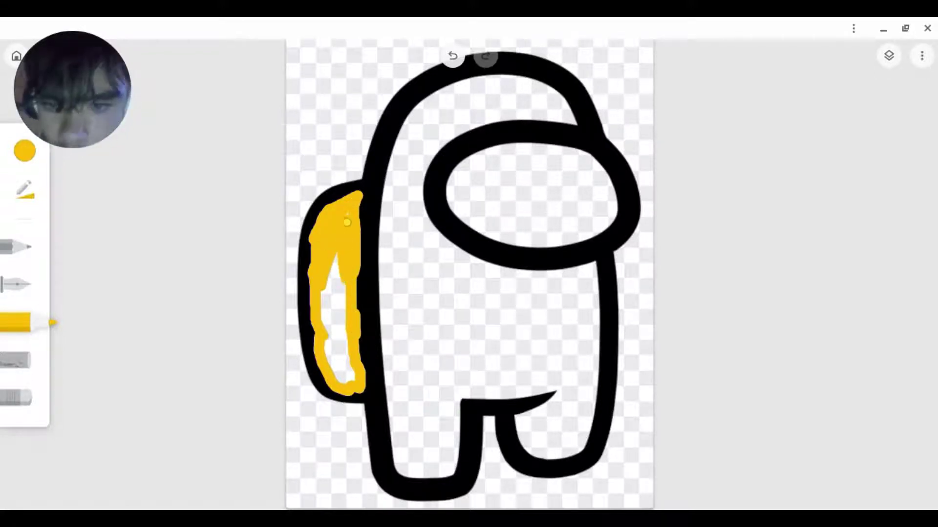
mouse_move(339, 259)
left_mouse_down()
mouse_move(310, 330)
mouse_move(332, 303)
left_mouse_up()
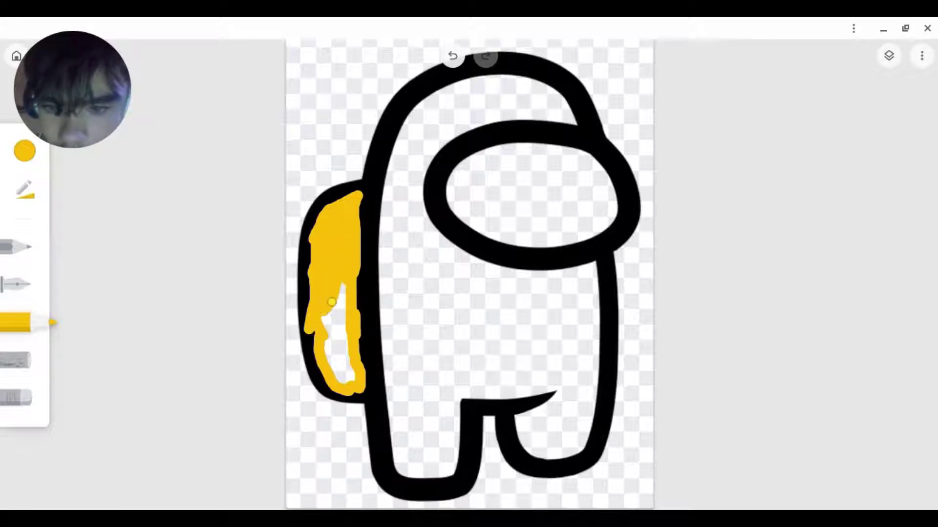
left_click(453, 55)
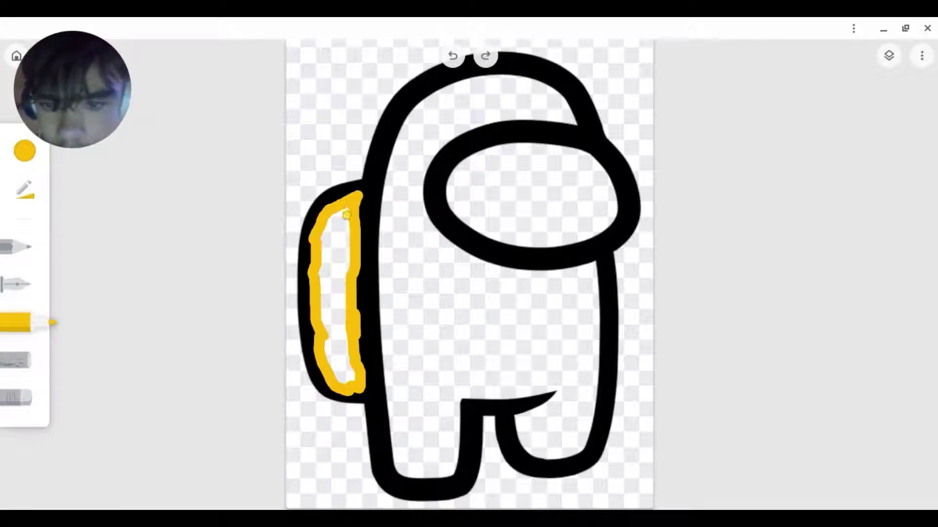
Step: Fill the interior of the backpack with solid yellow marker strokes, covering the remaining gaps
left_click_drag(347, 215, 348, 277)
mouse_move(347, 227)
left_mouse_down()
mouse_move(337, 216)
mouse_move(328, 239)
mouse_move(325, 230)
mouse_move(339, 261)
mouse_move(339, 320)
mouse_move(354, 276)
mouse_move(344, 242)
left_mouse_up()
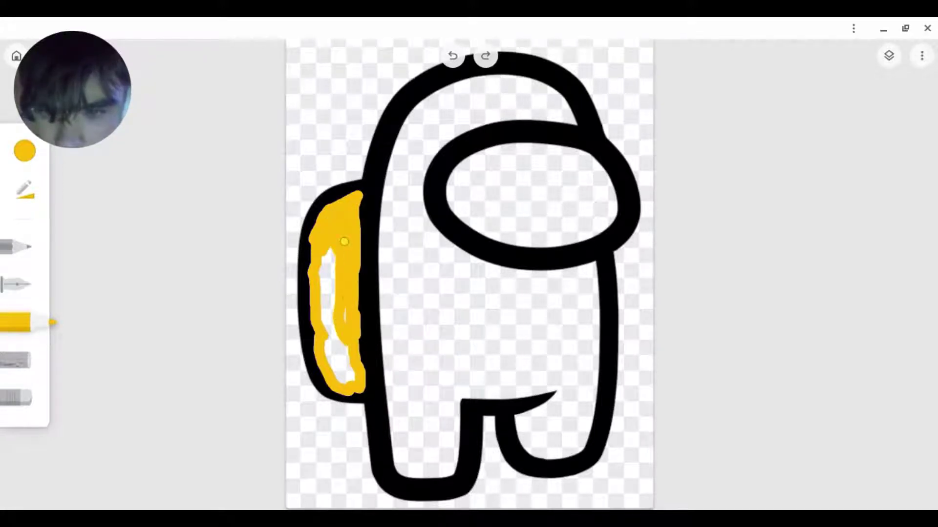
mouse_move(345, 325)
left_mouse_down()
mouse_move(355, 372)
mouse_move(348, 384)
mouse_move(344, 373)
mouse_move(336, 379)
mouse_move(324, 312)
mouse_move(326, 253)
mouse_move(325, 351)
mouse_move(347, 358)
mouse_move(345, 368)
mouse_move(328, 313)
mouse_move(336, 252)
mouse_move(331, 265)
left_mouse_up()
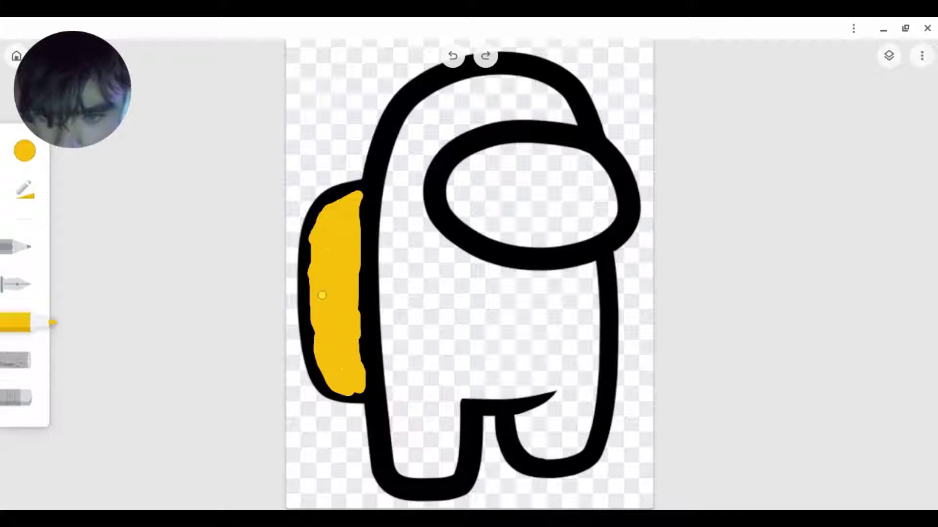
left_click_drag(347, 371, 333, 255)
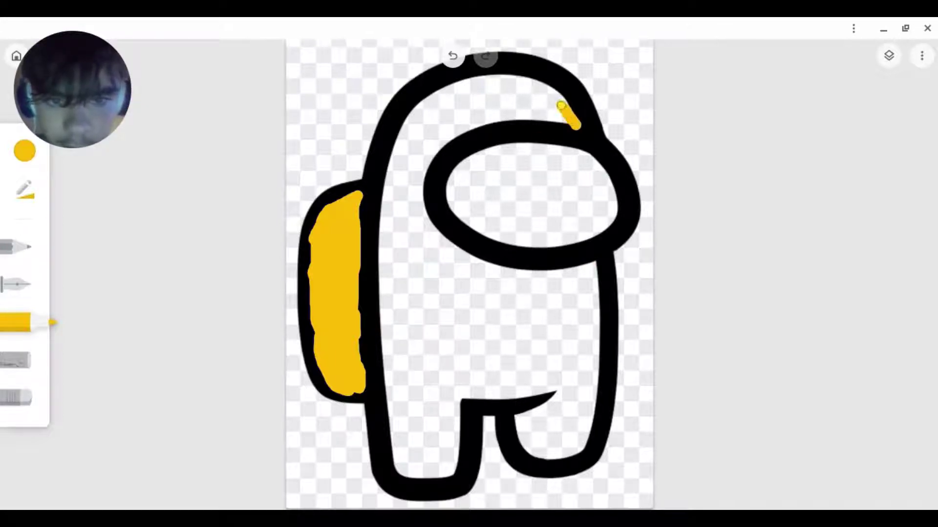
Step: Trace the inside edge of the character's head, body and legs in yellow, including the border around the visor
mouse_move(561, 105)
left_mouse_down()
mouse_move(530, 80)
mouse_move(494, 75)
mouse_move(458, 81)
mouse_move(424, 103)
left_mouse_up()
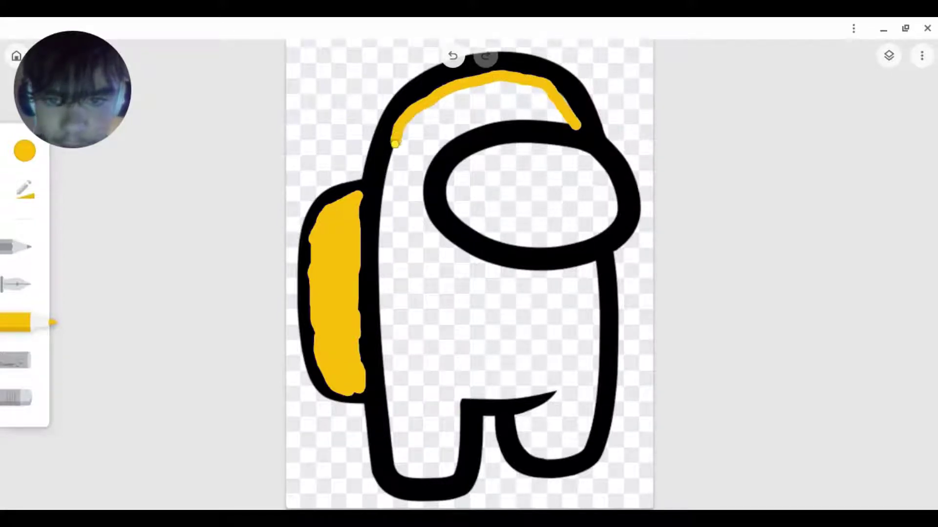
mouse_move(392, 159)
left_mouse_down()
mouse_move(379, 247)
mouse_move(404, 264)
left_mouse_up()
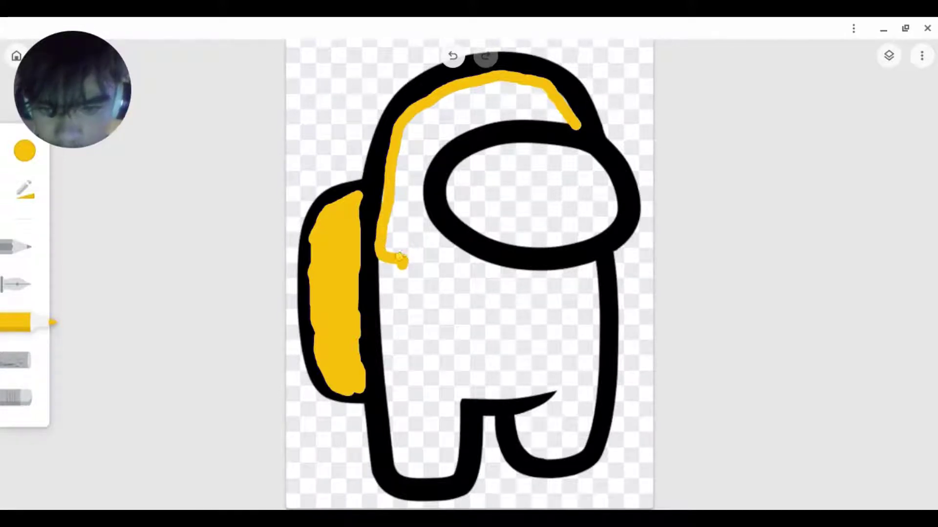
mouse_move(382, 266)
left_mouse_down()
mouse_move(396, 473)
mouse_move(446, 479)
mouse_move(460, 463)
mouse_move(463, 400)
mouse_move(557, 390)
mouse_move(539, 407)
left_mouse_up()
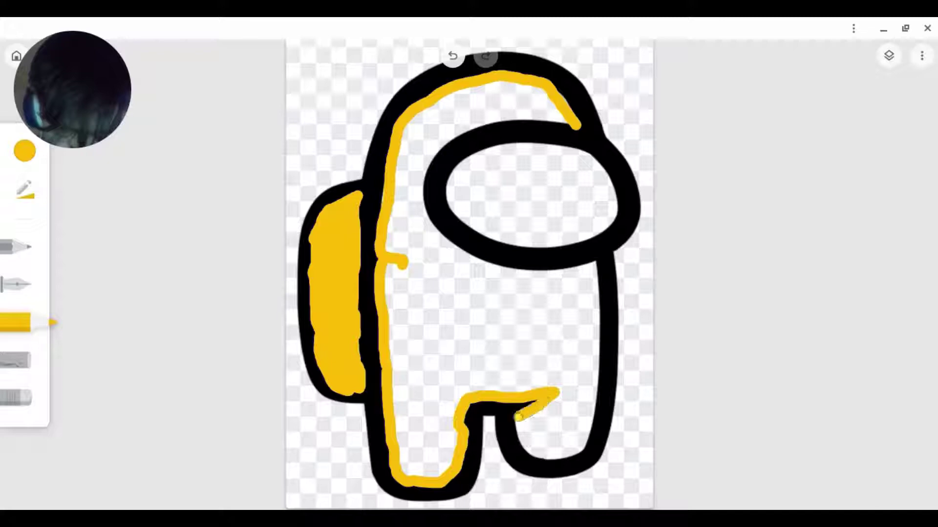
mouse_move(521, 437)
left_mouse_down()
mouse_move(537, 456)
mouse_move(560, 460)
mouse_move(582, 444)
mouse_move(592, 264)
left_mouse_up()
left_click_drag(559, 116, 545, 90)
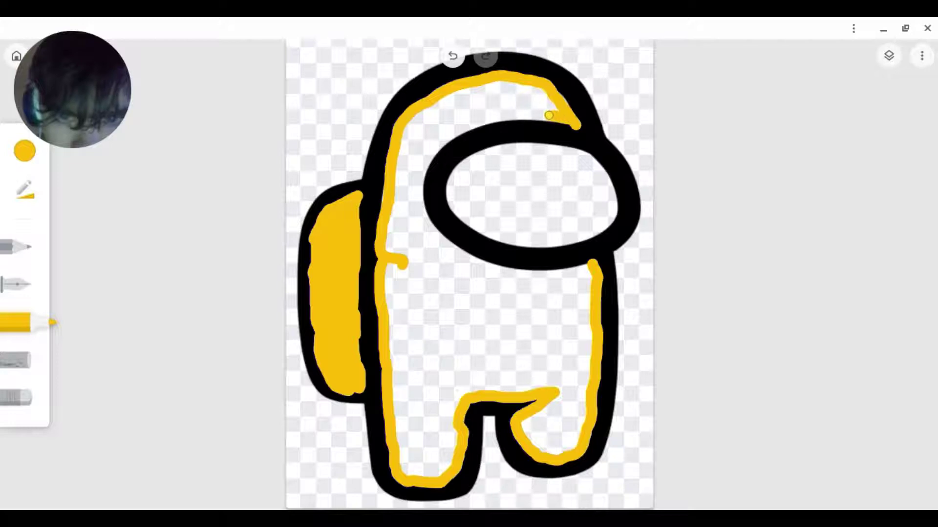
left_click_drag(534, 113, 468, 125)
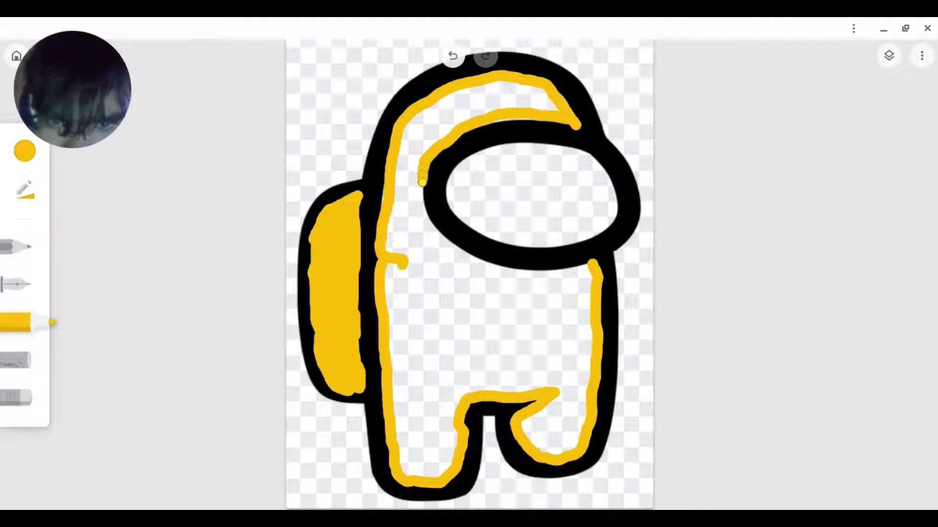
mouse_move(422, 182)
left_mouse_down()
mouse_move(420, 207)
mouse_move(437, 234)
mouse_move(479, 267)
mouse_move(560, 277)
mouse_move(593, 264)
left_mouse_up()
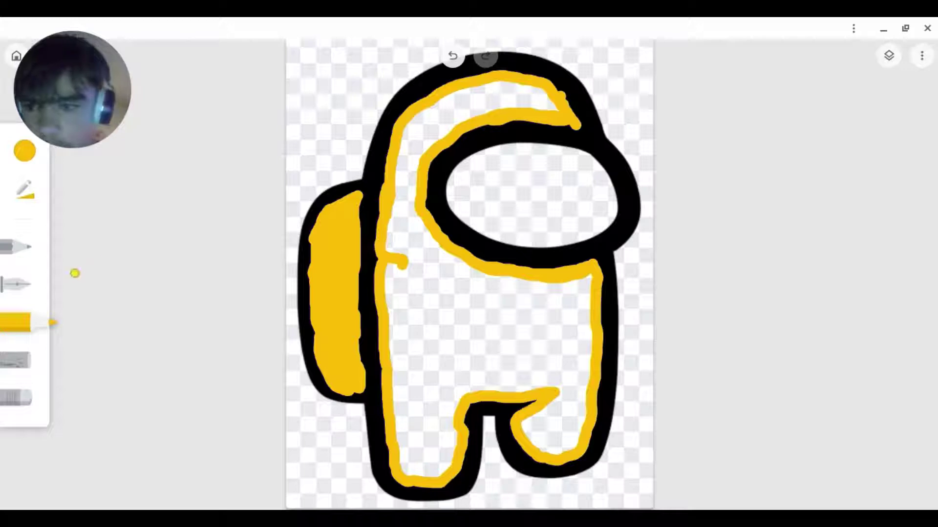
Step: Enlarge the marker to nearly its maximum size and paint a short yellow patch on the body beside the backpack
left_click(24, 190)
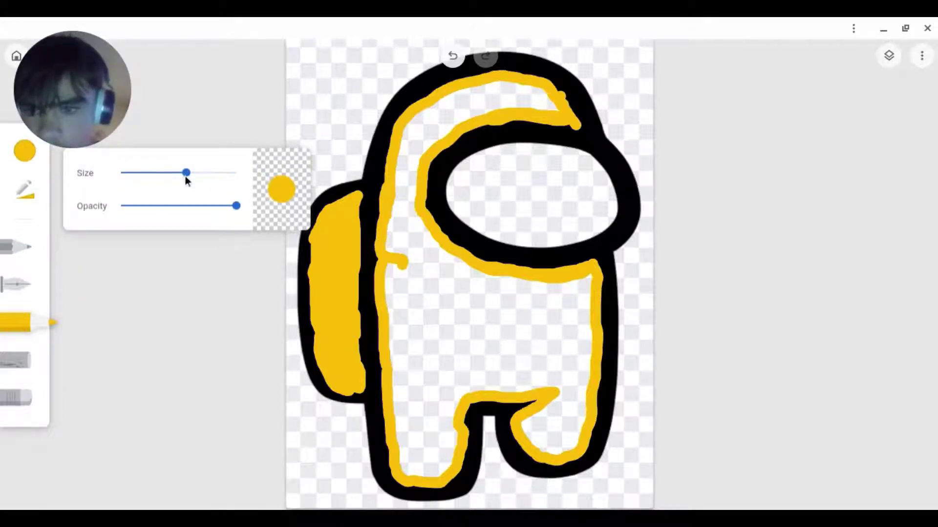
left_click_drag(186, 180, 213, 190)
mouse_move(391, 274)
left_mouse_down()
mouse_move(401, 324)
mouse_move(391, 265)
left_mouse_up()
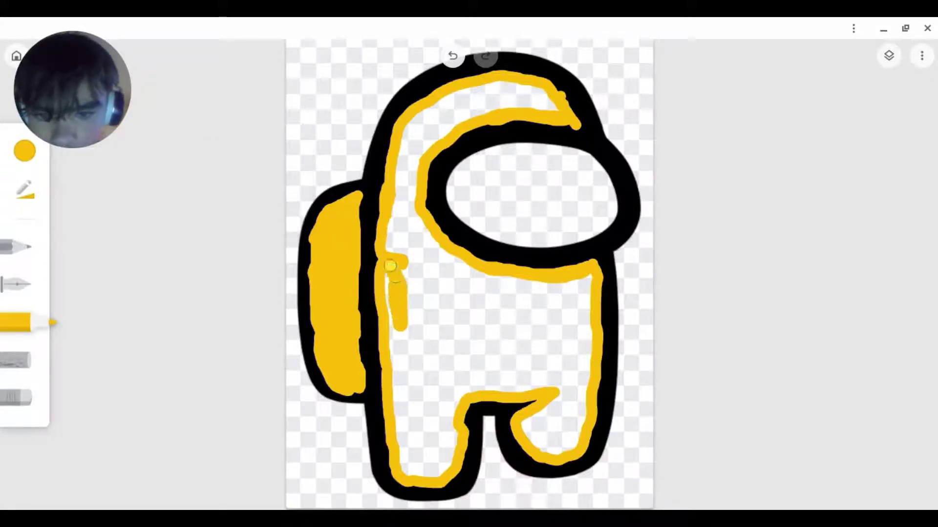
left_click(26, 193)
left_click(217, 173)
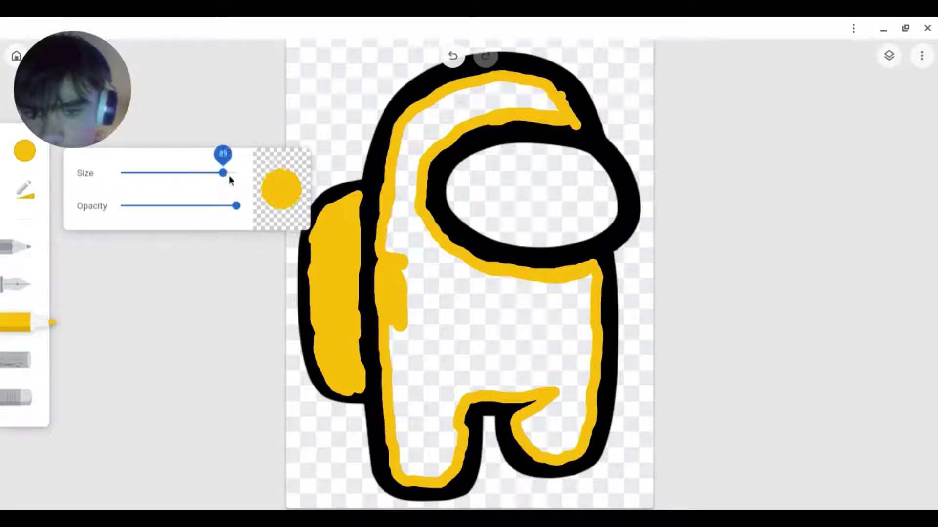
left_click_drag(228, 175, 234, 173)
Step: Fill the head, body and both legs with solid yellow, leaving the visor unpainted
mouse_move(404, 264)
left_mouse_down()
mouse_move(406, 205)
mouse_move(389, 257)
mouse_move(412, 132)
mouse_move(407, 140)
mouse_move(409, 195)
mouse_move(419, 154)
mouse_move(458, 118)
mouse_move(436, 136)
mouse_move(415, 130)
mouse_move(437, 114)
mouse_move(411, 126)
mouse_move(494, 89)
mouse_move(534, 93)
mouse_move(554, 108)
mouse_move(534, 101)
mouse_move(543, 92)
mouse_move(515, 105)
mouse_move(437, 110)
mouse_move(496, 100)
mouse_move(426, 81)
left_mouse_up()
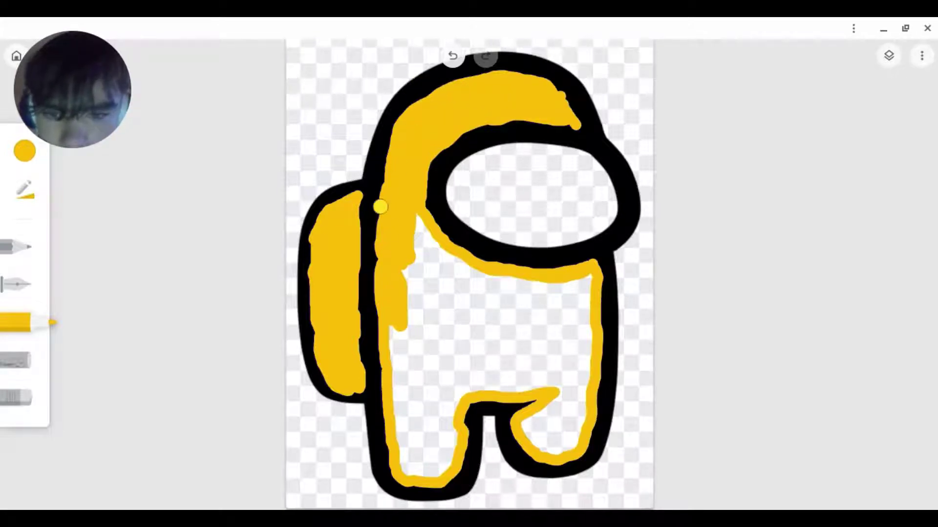
mouse_move(413, 207)
left_mouse_down()
mouse_move(440, 415)
mouse_move(461, 395)
mouse_move(454, 462)
mouse_move(430, 475)
mouse_move(398, 470)
mouse_move(389, 329)
mouse_move(399, 284)
mouse_move(412, 327)
mouse_move(415, 291)
left_mouse_up()
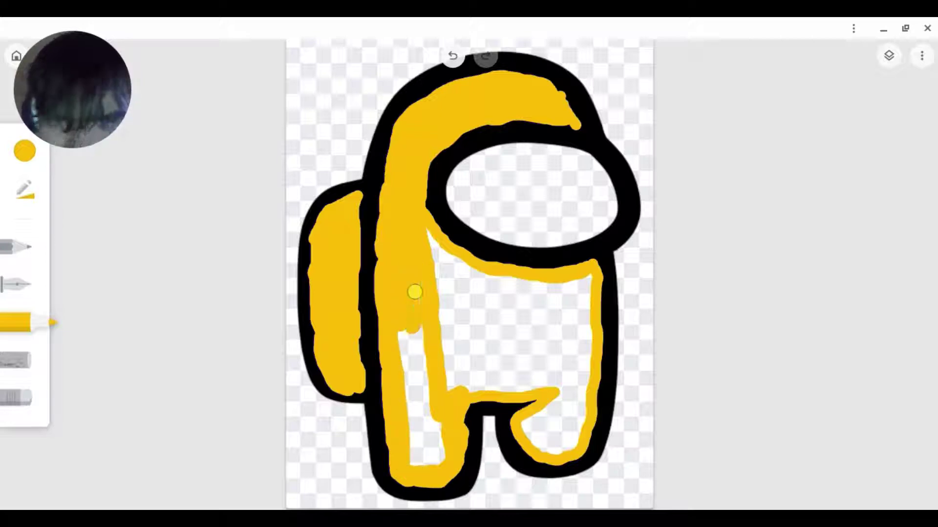
mouse_move(412, 328)
left_mouse_down()
mouse_move(419, 282)
mouse_move(446, 456)
mouse_move(435, 466)
mouse_move(417, 461)
mouse_move(401, 325)
mouse_move(418, 354)
mouse_move(433, 454)
mouse_move(419, 385)
mouse_move(427, 401)
mouse_move(471, 385)
mouse_move(583, 390)
mouse_move(583, 426)
mouse_move(571, 446)
mouse_move(549, 451)
mouse_move(535, 437)
mouse_move(562, 411)
mouse_move(553, 440)
mouse_move(598, 345)
mouse_move(590, 279)
mouse_move(577, 373)
mouse_move(588, 334)
mouse_move(568, 377)
mouse_move(511, 328)
mouse_move(487, 370)
mouse_move(482, 328)
mouse_move(461, 347)
mouse_move(450, 322)
mouse_move(448, 378)
mouse_move(472, 358)
mouse_move(479, 383)
mouse_move(533, 377)
mouse_move(519, 365)
mouse_move(555, 378)
mouse_move(559, 302)
mouse_move(574, 289)
mouse_move(569, 279)
mouse_move(548, 313)
mouse_move(542, 273)
mouse_move(519, 314)
mouse_move(538, 309)
mouse_move(540, 318)
mouse_move(526, 305)
mouse_move(473, 318)
mouse_move(438, 273)
mouse_move(429, 237)
mouse_move(488, 272)
mouse_move(496, 297)
mouse_move(433, 283)
mouse_move(453, 263)
left_mouse_up()
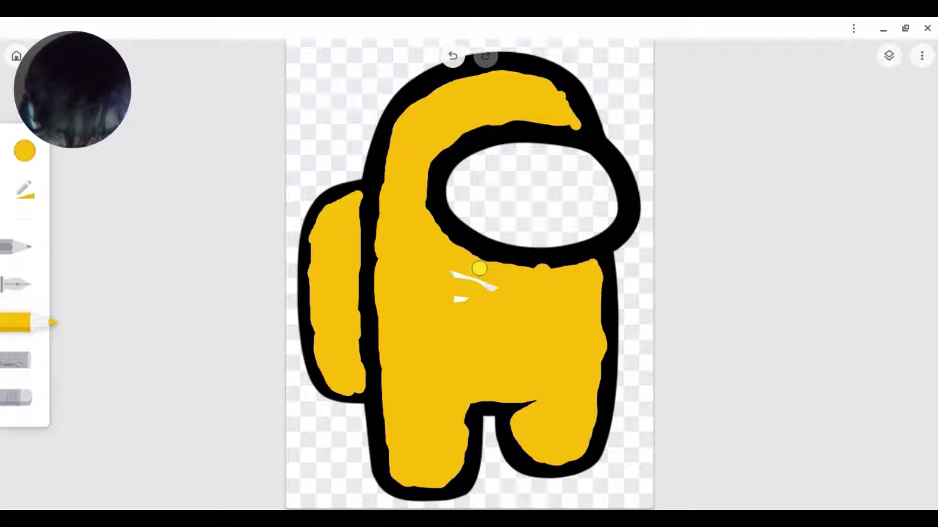
mouse_move(480, 270)
left_mouse_down()
mouse_move(496, 295)
mouse_move(455, 274)
mouse_move(455, 298)
left_mouse_up()
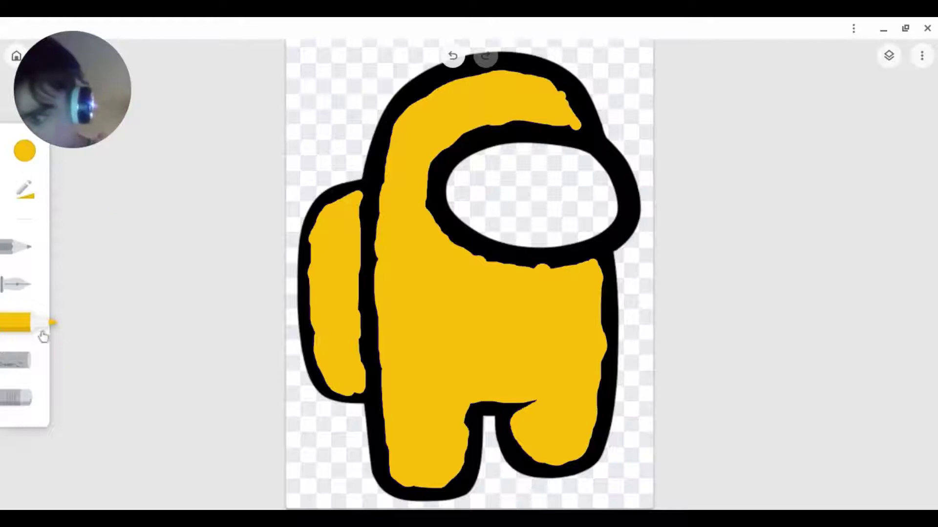
Step: Change the marker colour to light purple and reduce its size to roughly a quarter of the range, keeping full opacity
left_click(25, 153)
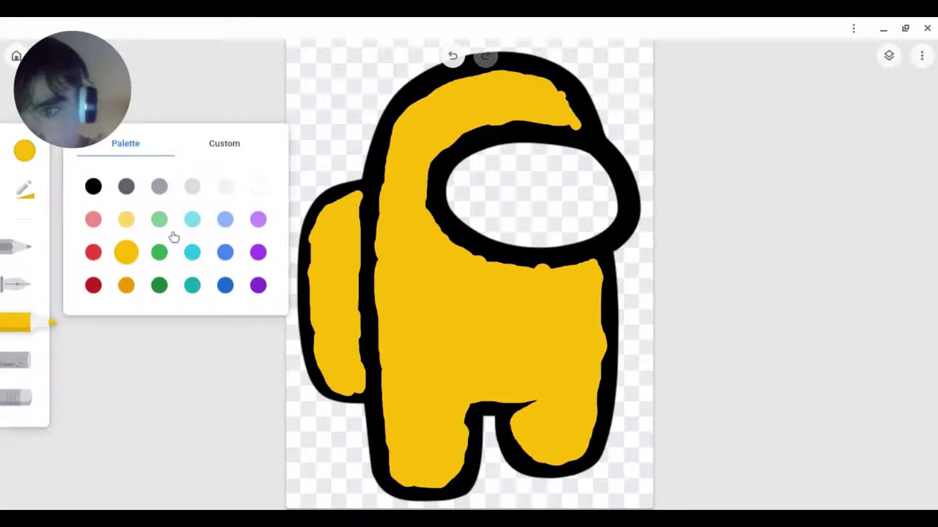
left_click(230, 146)
left_click(129, 147)
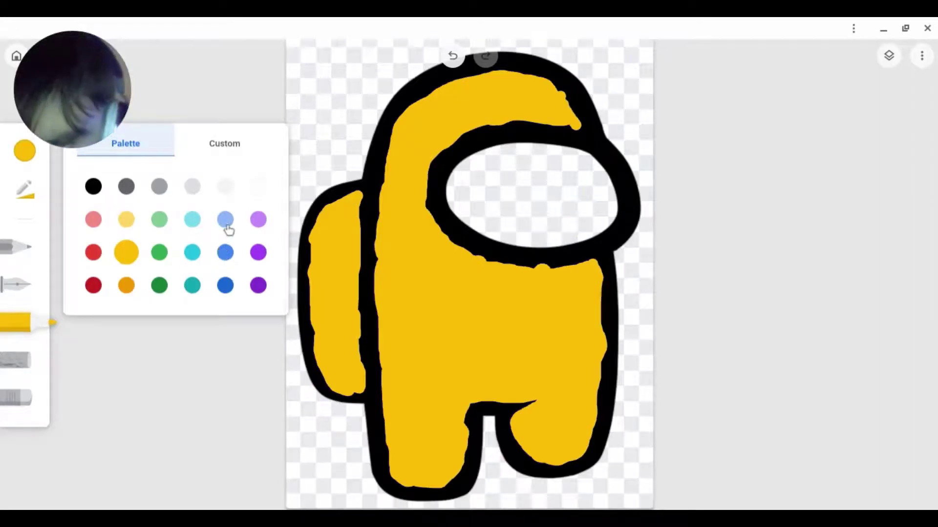
left_click(264, 229)
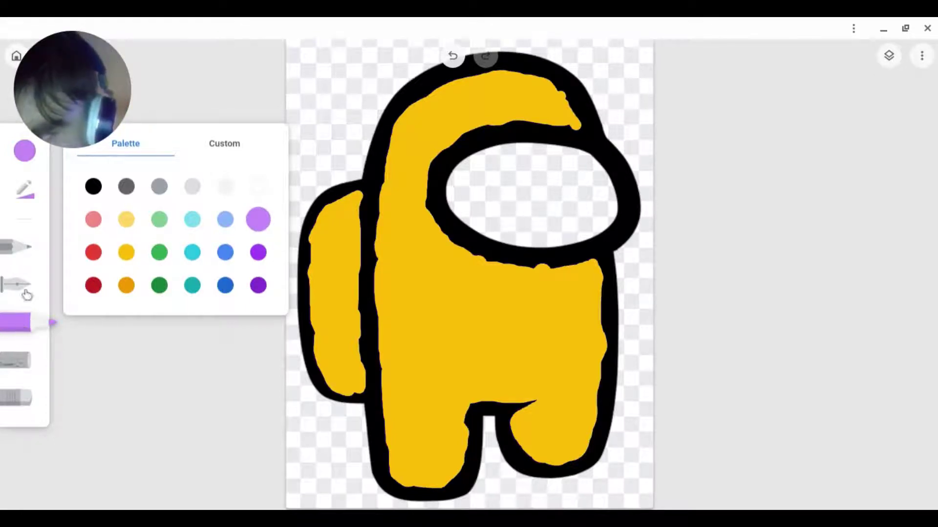
left_click(30, 196)
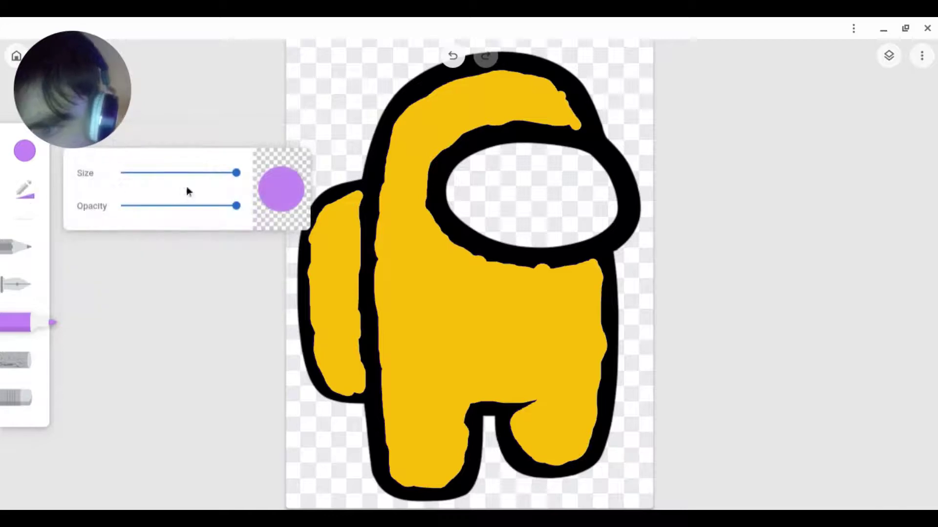
left_click_drag(236, 173, 150, 200)
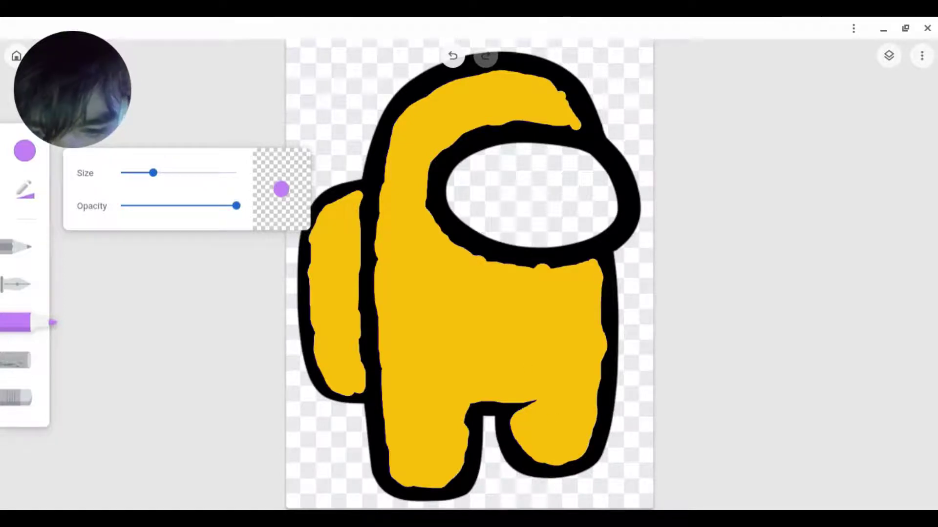
Step: Trace the whole inside edge of the visor with a thin light purple line
key("alt+Tab")
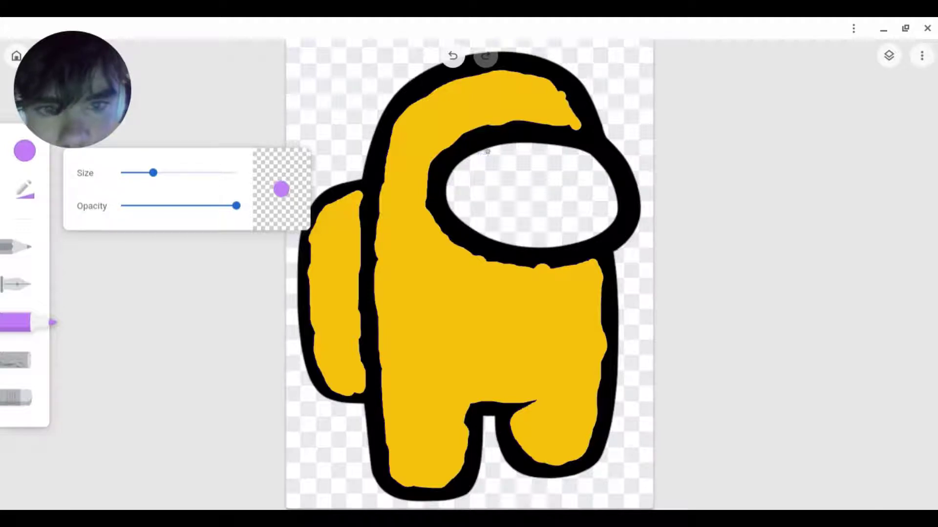
left_click_drag(487, 150, 458, 168)
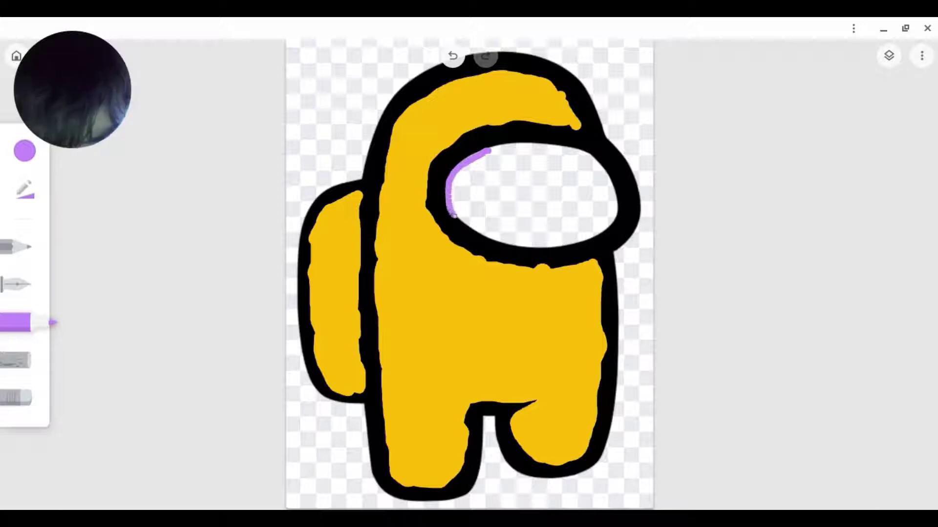
left_click_drag(454, 216, 509, 246)
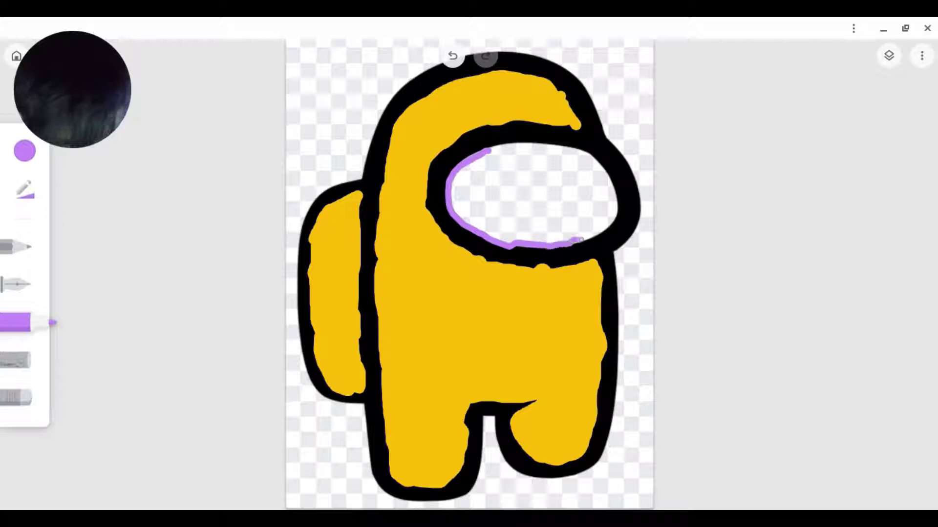
left_click_drag(615, 205, 601, 170)
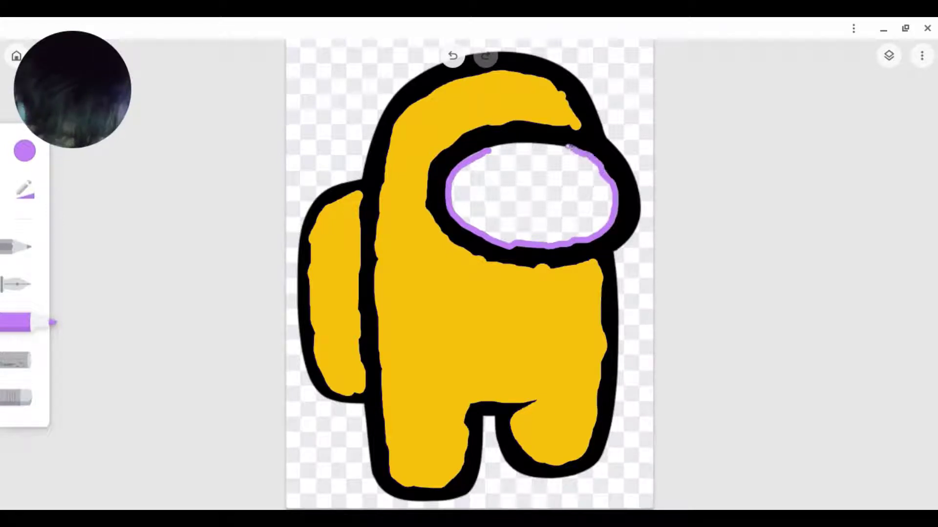
left_click_drag(513, 141, 496, 146)
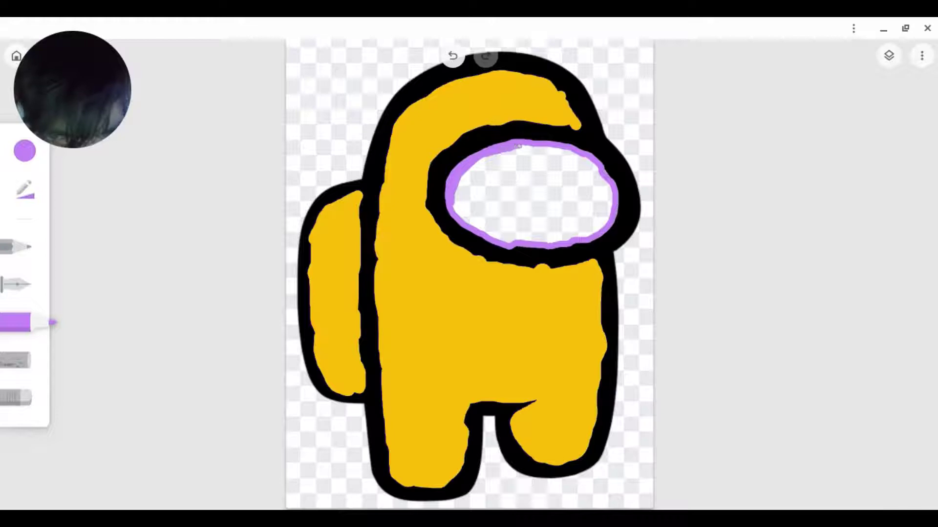
Step: Thicken the light purple ring inward around the visor and even out its lower edge
mouse_move(544, 148)
left_mouse_down()
mouse_move(589, 160)
mouse_move(615, 205)
mouse_move(604, 226)
mouse_move(603, 186)
mouse_move(609, 219)
mouse_move(596, 234)
mouse_move(528, 242)
left_mouse_up()
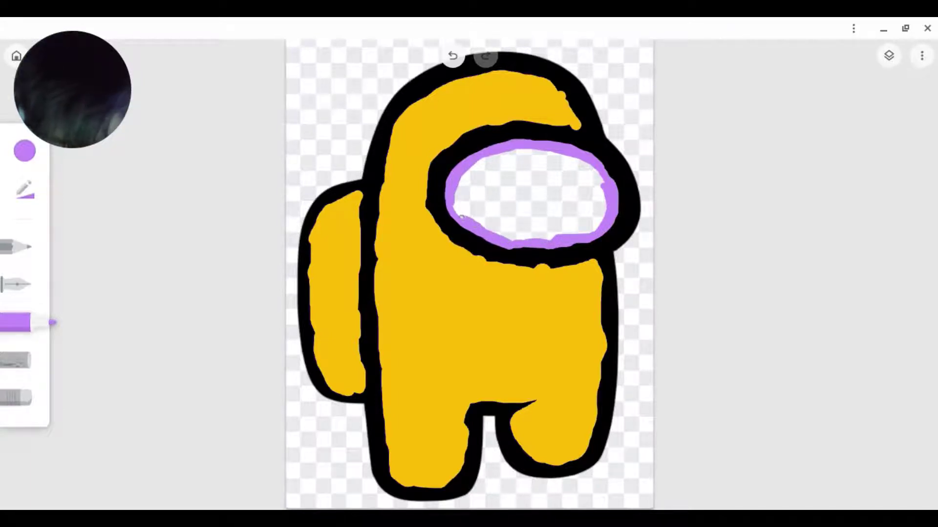
mouse_move(457, 184)
left_mouse_down()
mouse_move(482, 156)
mouse_move(516, 151)
mouse_move(553, 152)
mouse_move(602, 179)
left_mouse_up()
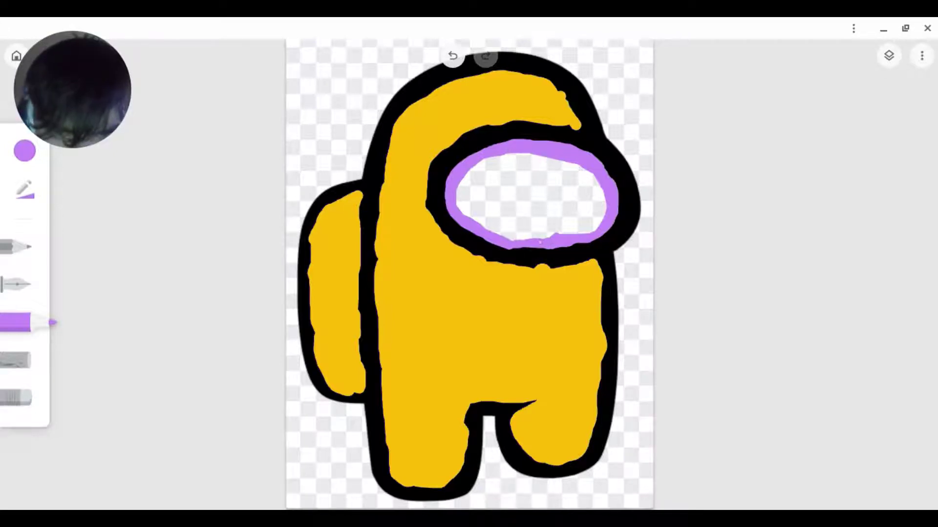
left_click_drag(507, 241, 551, 237)
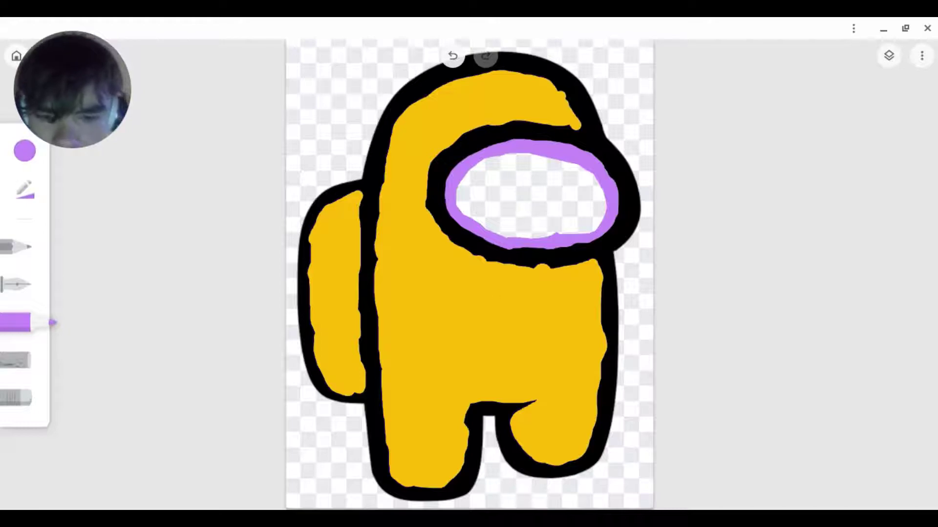
Step: Check the visor shading in the SpongeBob Among Us reference image and set the marker colour to light blue
key("alt+Tab")
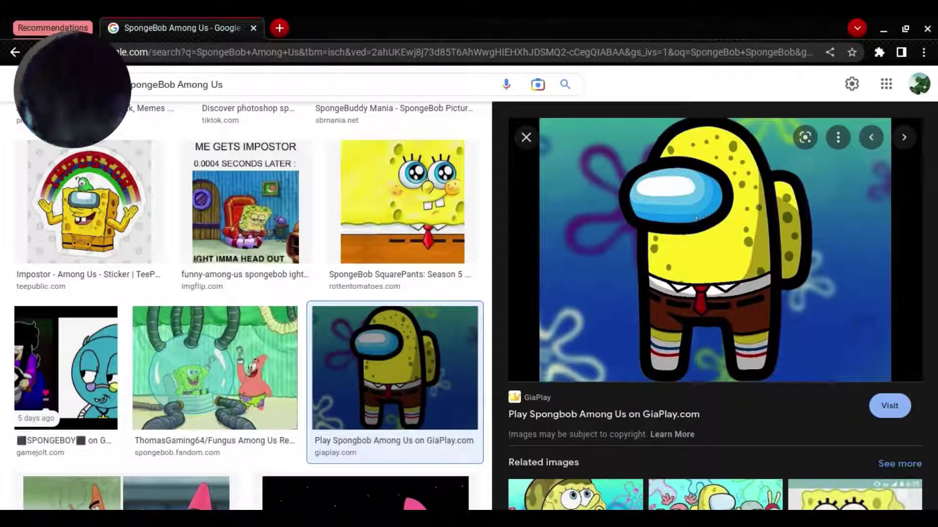
key("alt+Tab")
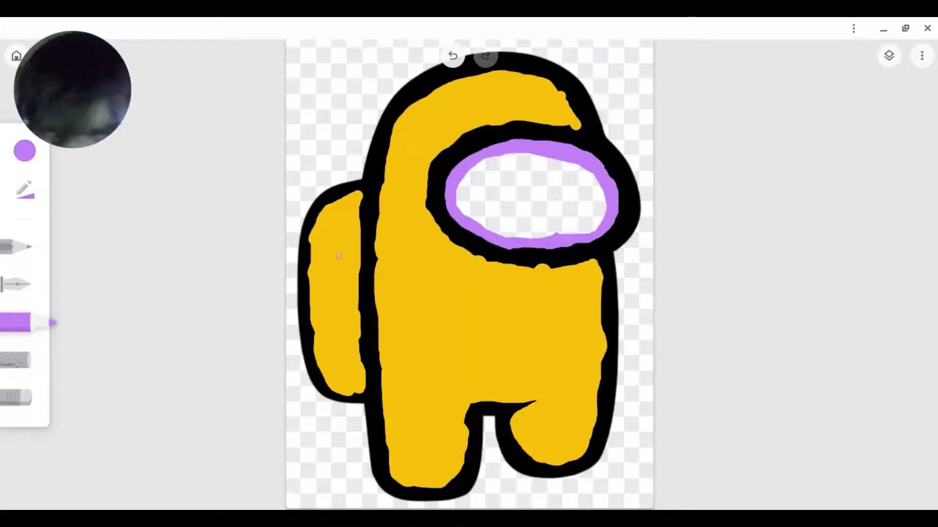
left_click(24, 152)
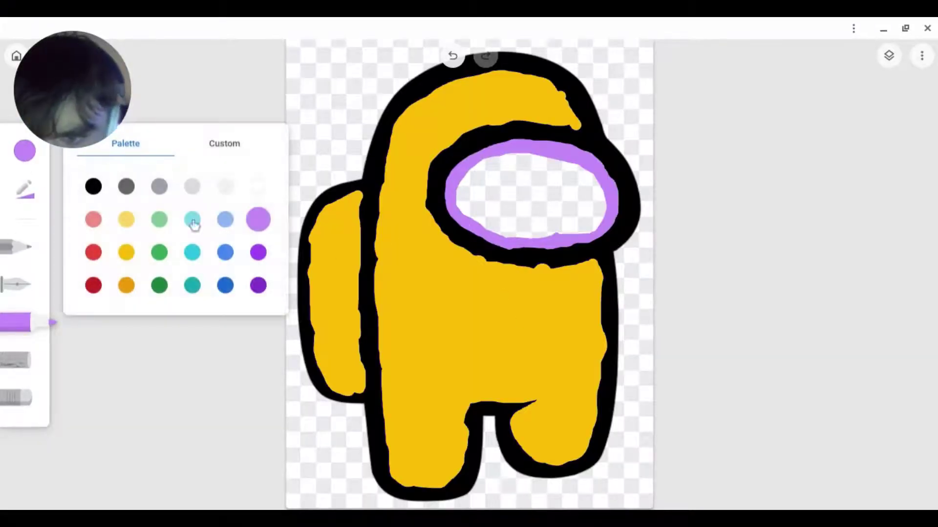
left_click(227, 223)
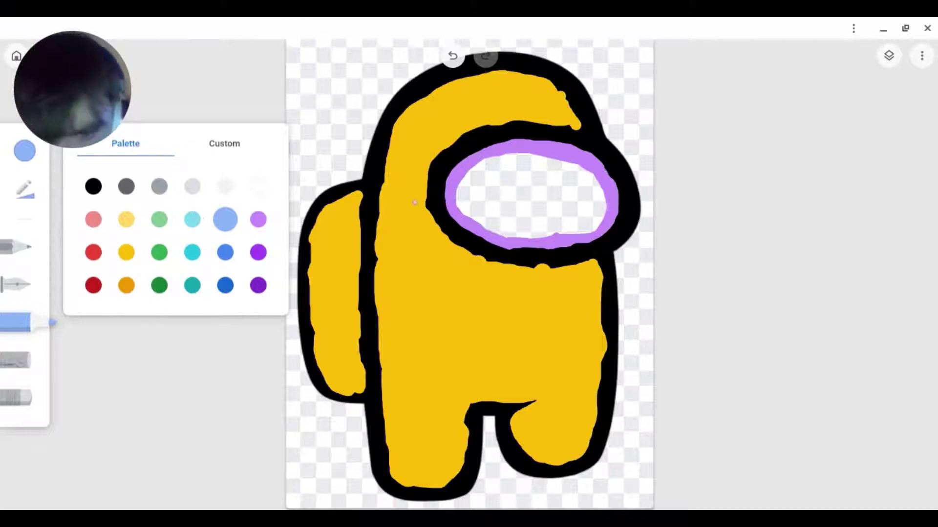
left_click_drag(459, 184, 482, 162)
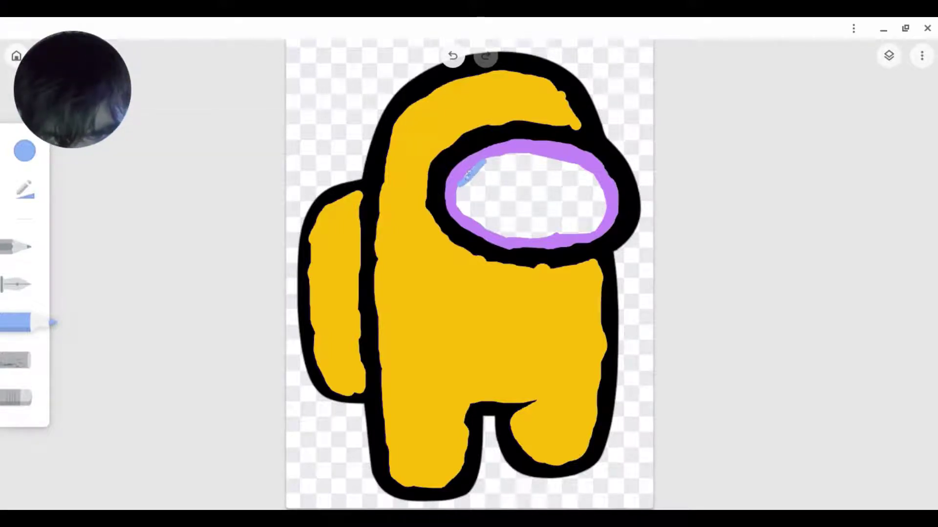
mouse_move(487, 160)
left_mouse_down()
mouse_move(541, 155)
mouse_move(608, 172)
left_mouse_up()
left_click(453, 57)
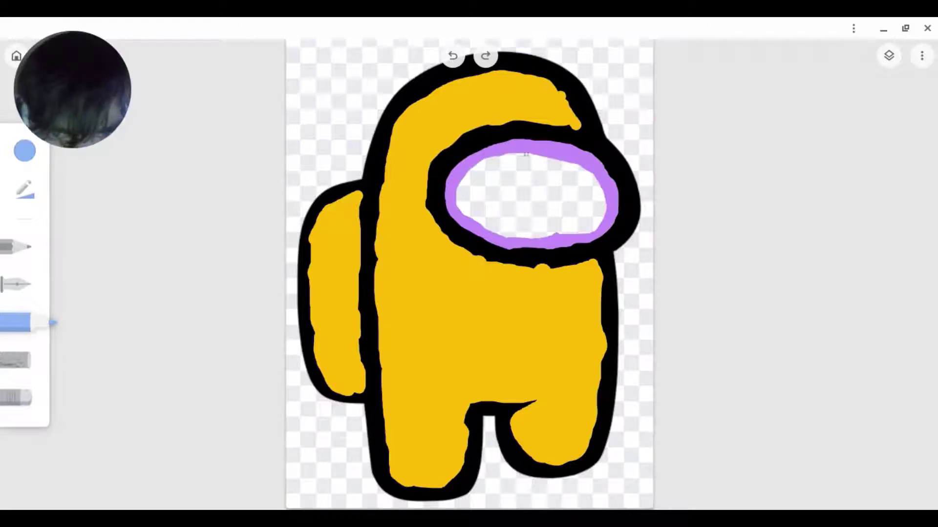
left_click(453, 57)
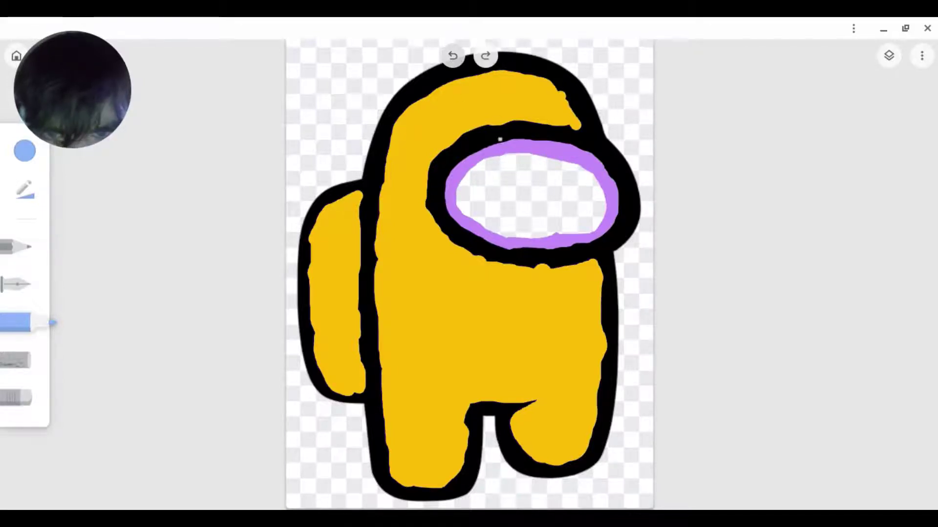
Step: Paint a light blue ring along the inner edge of the visor's purple ring
left_click_drag(512, 154, 532, 153)
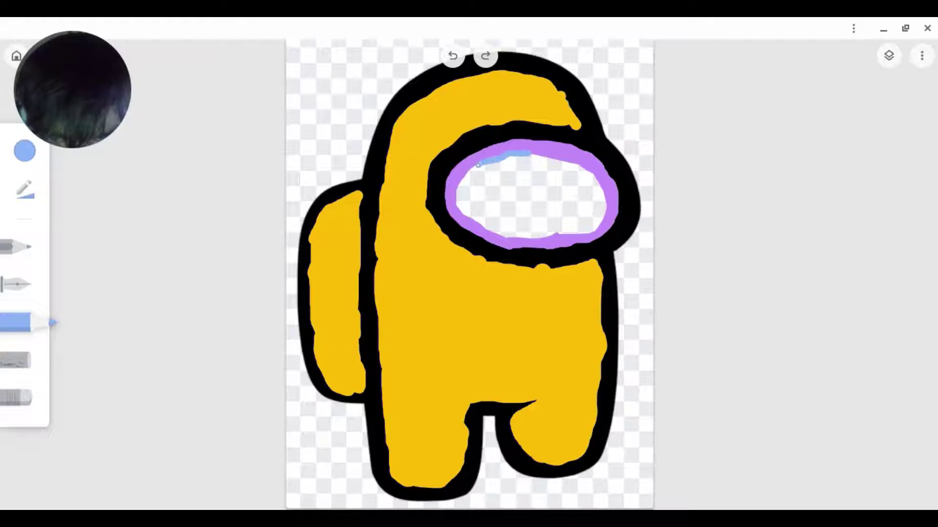
mouse_move(457, 191)
left_mouse_down()
mouse_move(481, 230)
mouse_move(515, 237)
mouse_move(587, 231)
mouse_move(605, 204)
left_mouse_up()
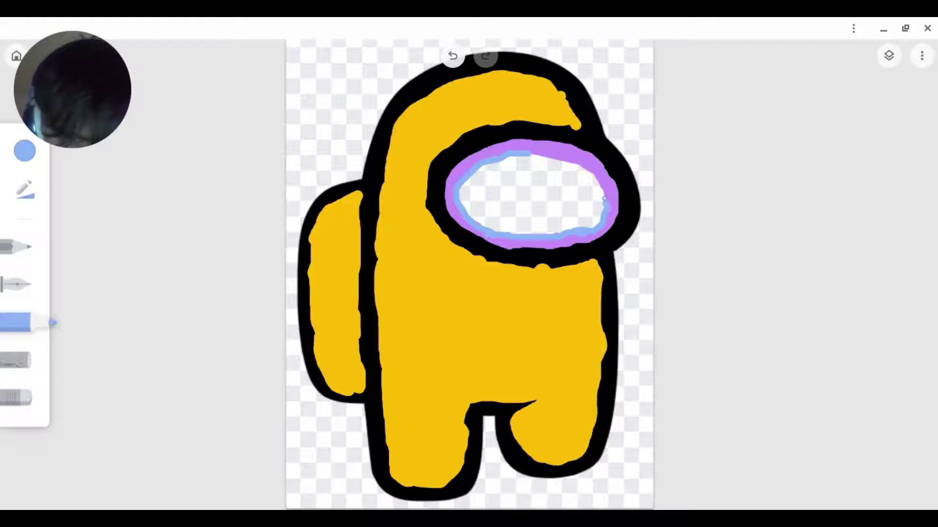
mouse_move(604, 198)
left_mouse_down()
mouse_move(577, 166)
mouse_move(511, 153)
mouse_move(458, 192)
mouse_move(470, 218)
mouse_move(504, 232)
mouse_move(496, 231)
mouse_move(595, 225)
left_mouse_up()
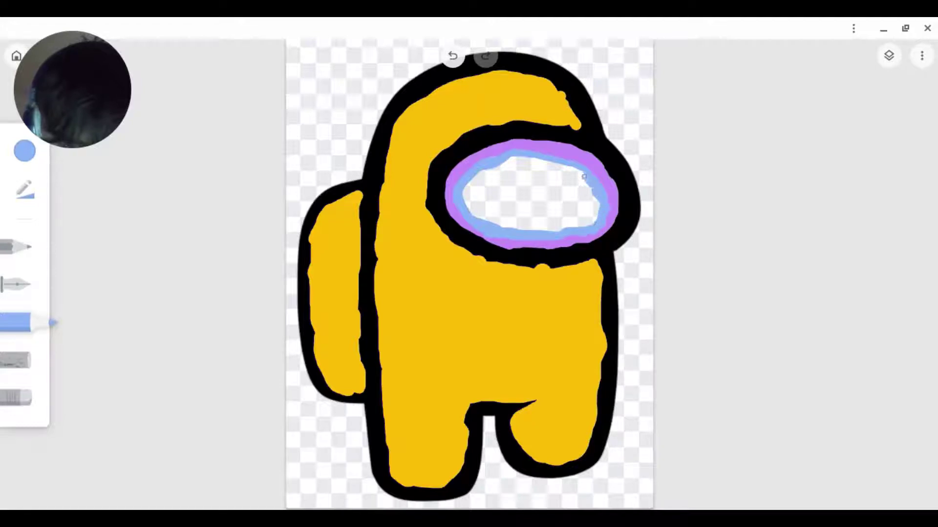
left_click_drag(578, 170, 542, 160)
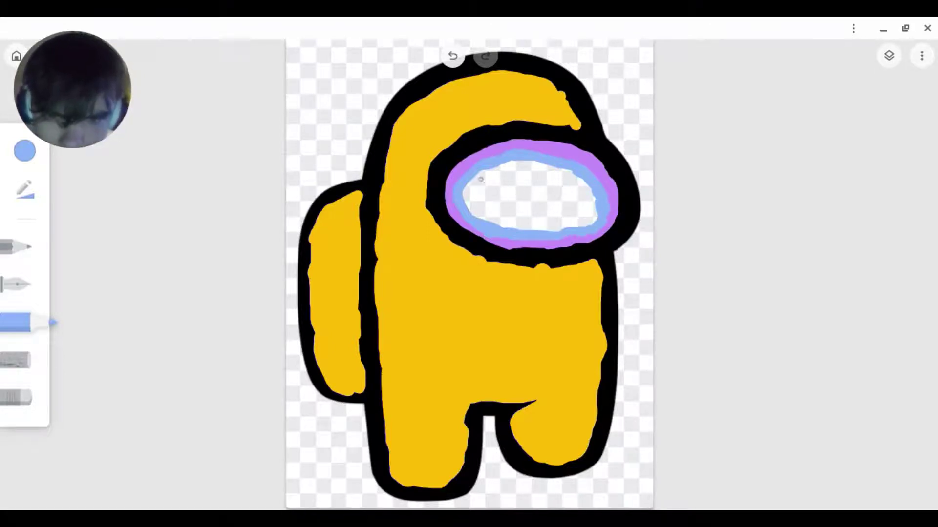
Step: Thicken the visor's light blue ring, undoing the stroke that bulges at its left end and repainting that side
mouse_move(471, 183)
left_mouse_down()
mouse_move(464, 198)
mouse_move(476, 220)
mouse_move(589, 226)
mouse_move(596, 215)
mouse_move(580, 177)
left_mouse_up()
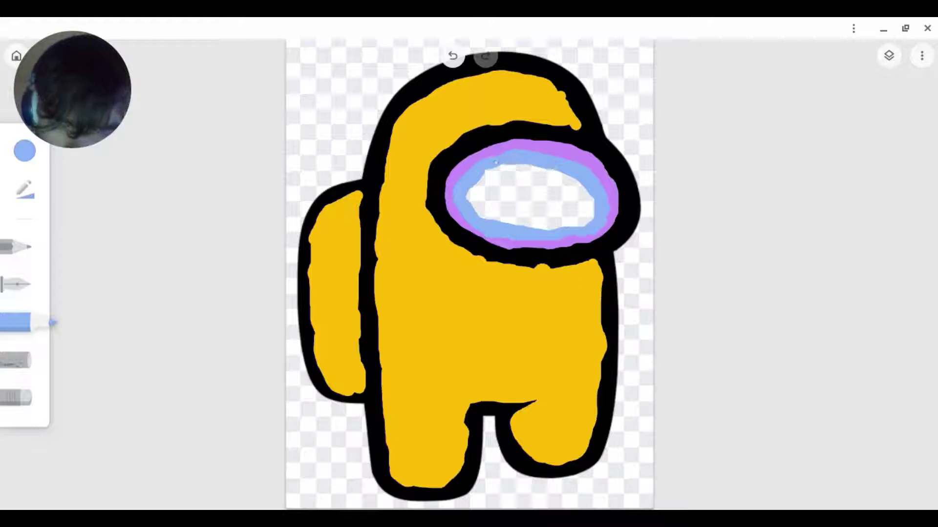
left_click_drag(495, 163, 474, 192)
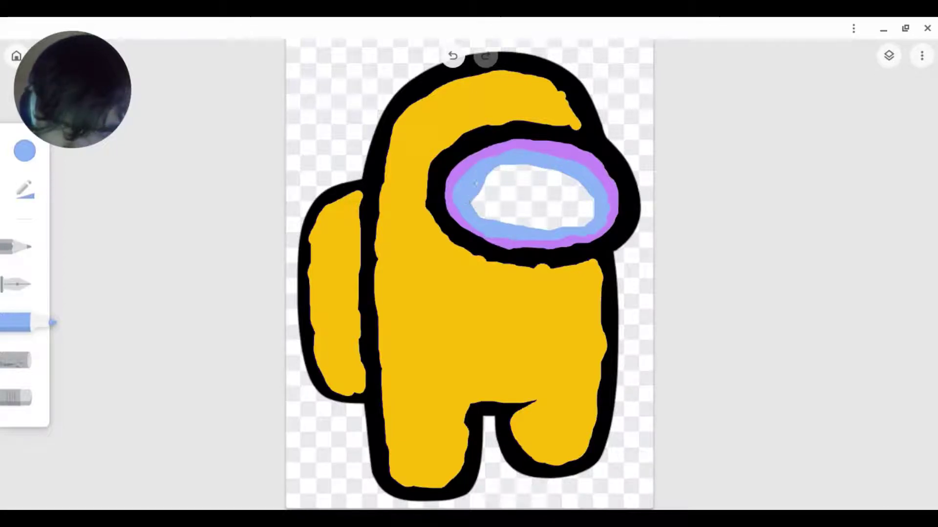
left_click(452, 55)
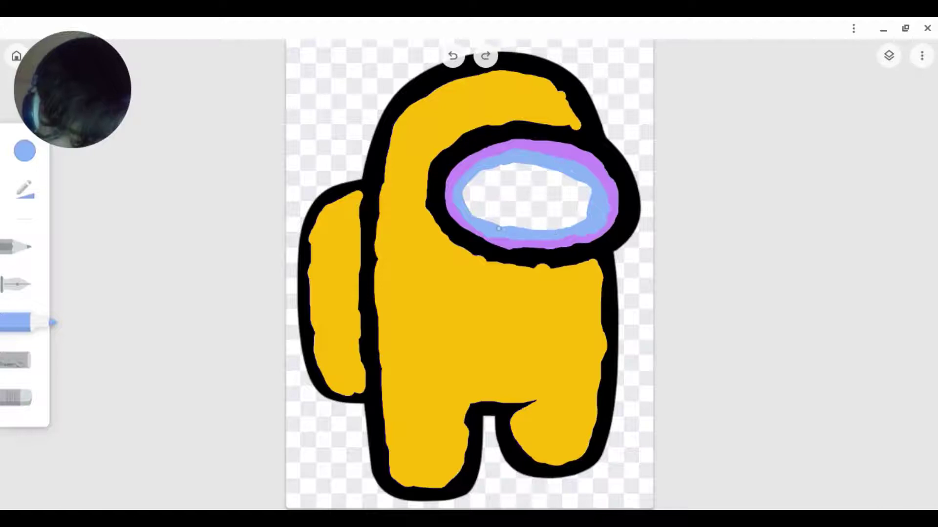
left_click_drag(498, 228, 467, 208)
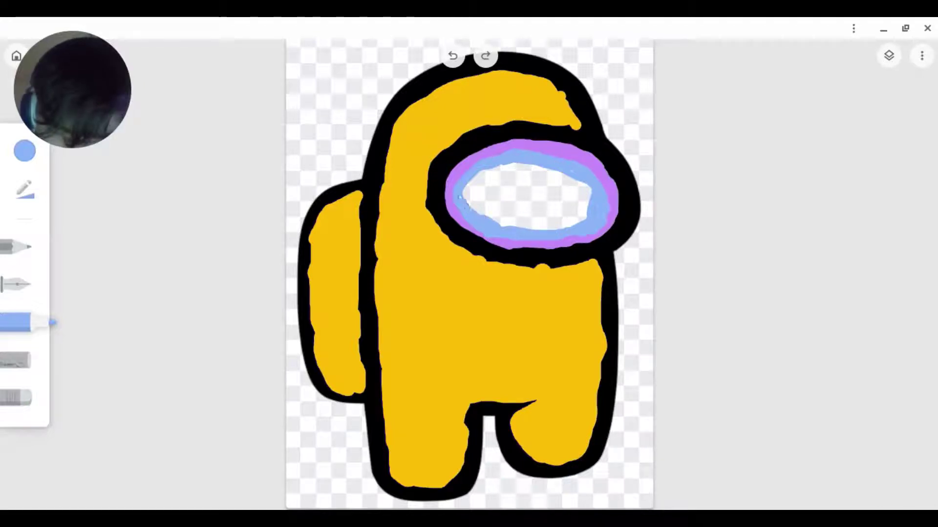
left_click_drag(475, 173, 498, 166)
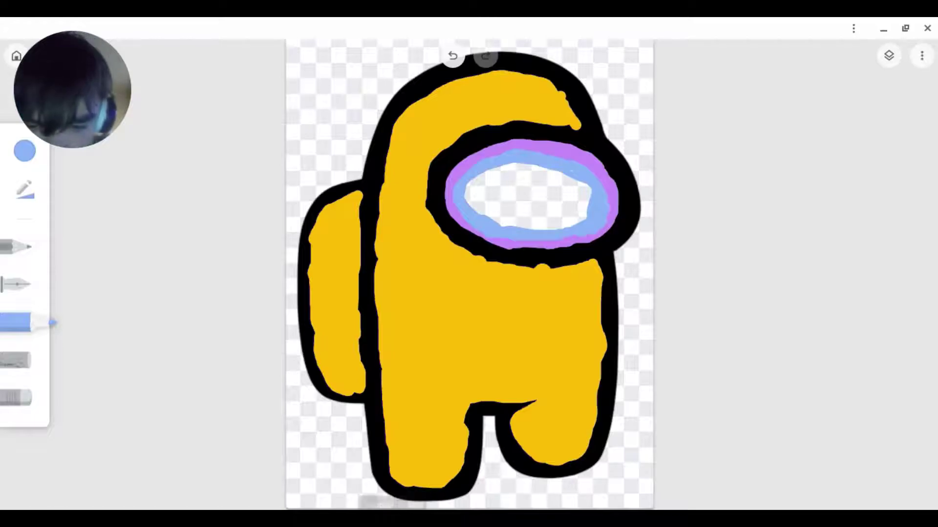
Step: Compare with the reference image in the browser and widen the light blue ring further into the visor
key("alt+Tab")
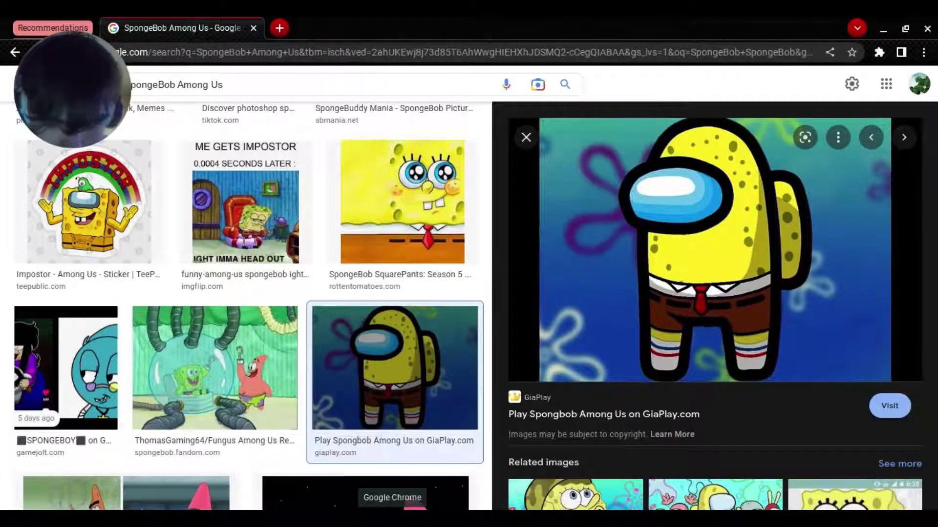
left_click(506, 518)
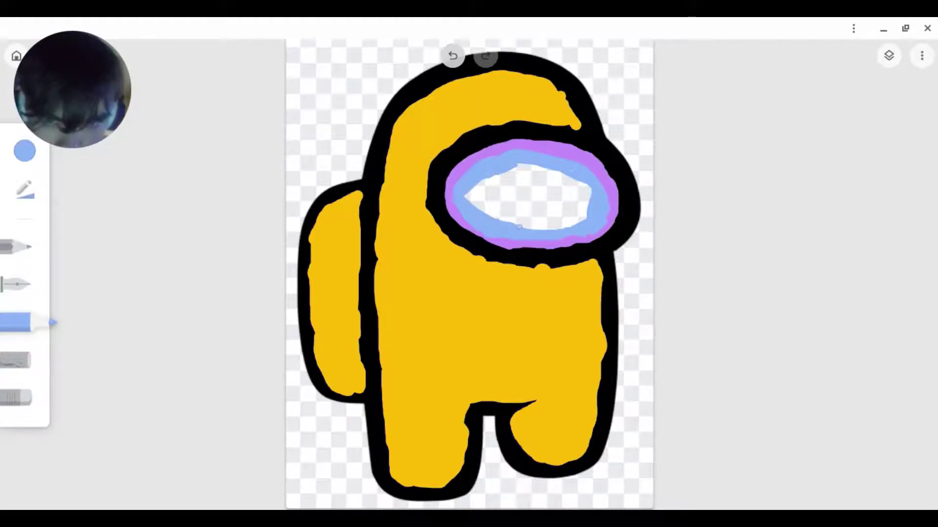
mouse_move(541, 228)
left_mouse_down()
mouse_move(584, 216)
mouse_move(591, 198)
mouse_move(572, 179)
left_mouse_up()
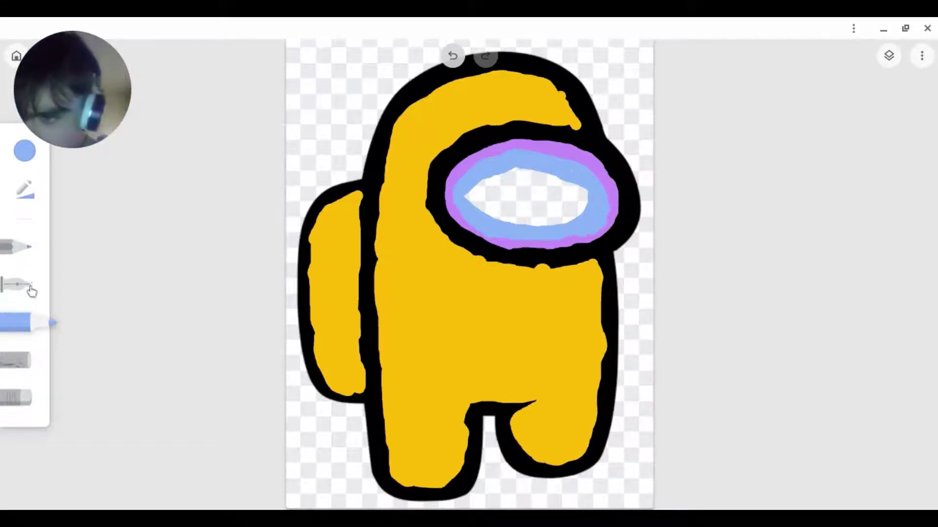
Step: Set the marker colour to turquoise and paint a thin ring along the light blue ring's inner edge, undoing and repainting the left end
left_click(25, 151)
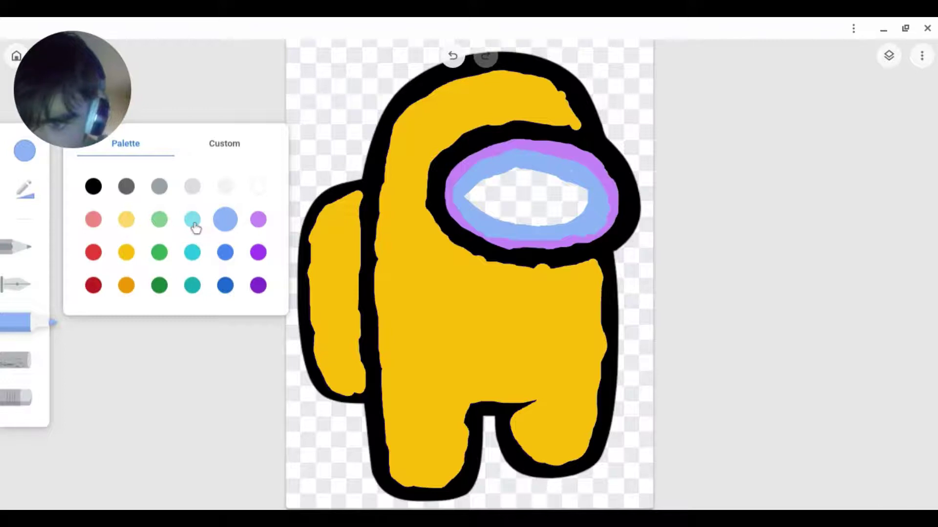
left_click(192, 221)
left_click_drag(526, 171, 515, 170)
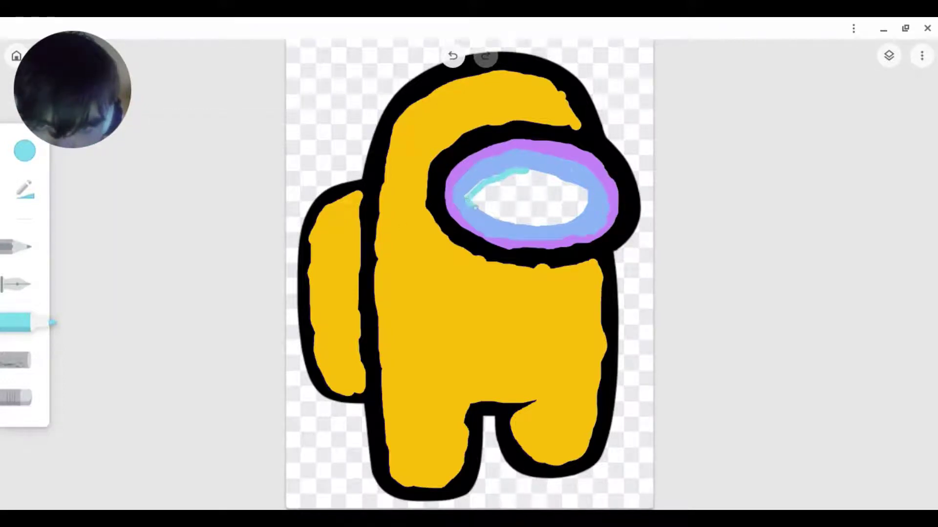
key("alt+Tab")
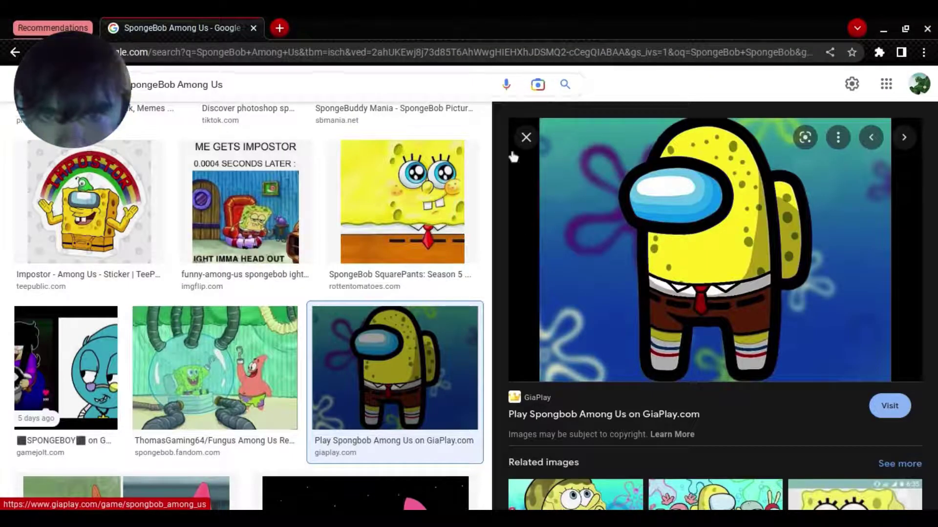
key("alt+Tab")
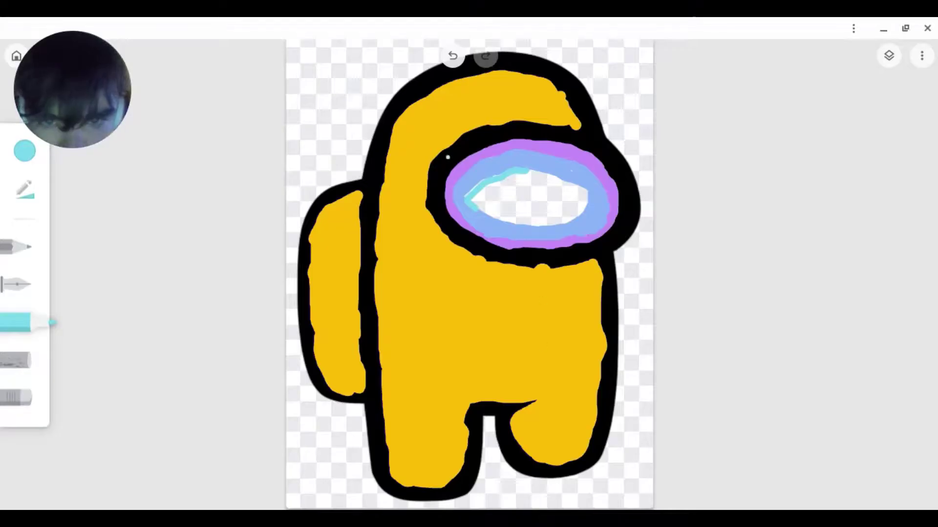
left_click(453, 56)
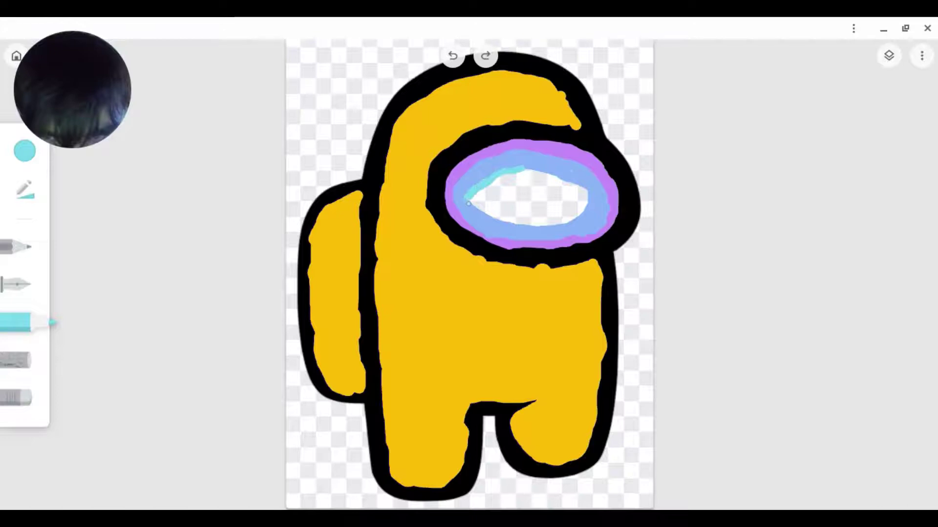
left_click_drag(482, 211, 527, 228)
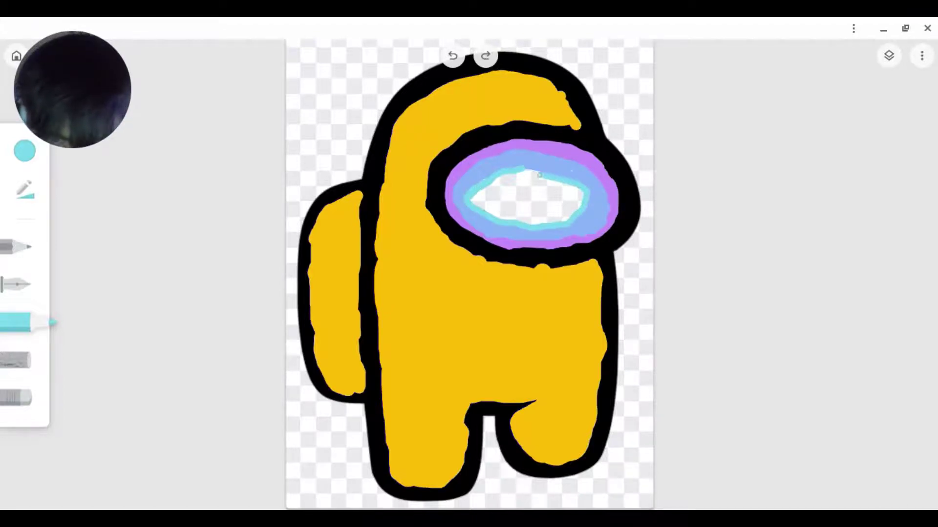
Step: Close the turquoise ring at the visor's upper edge and fill the rest of the visor's centre with turquoise
left_click_drag(520, 169, 531, 175)
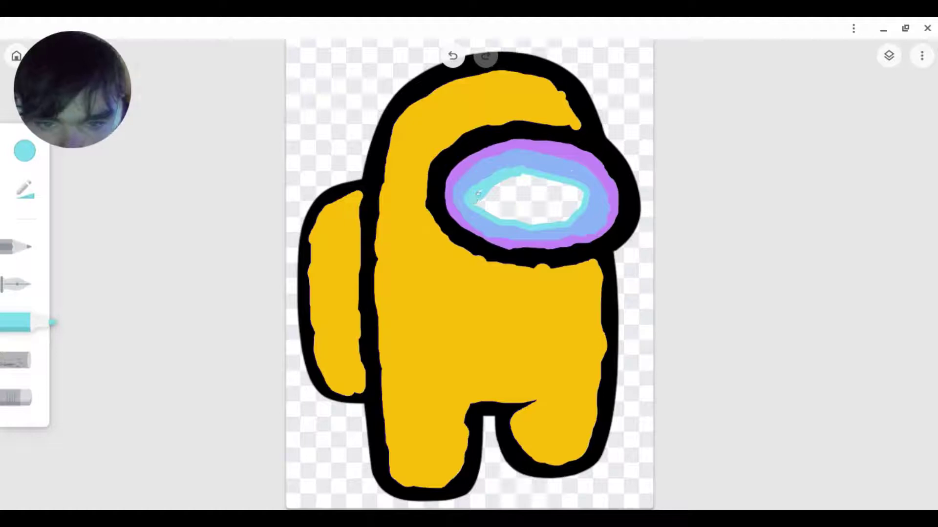
mouse_move(477, 191)
left_mouse_down()
mouse_move(521, 223)
mouse_move(576, 215)
mouse_move(584, 192)
mouse_move(520, 176)
mouse_move(490, 193)
mouse_move(495, 217)
mouse_move(569, 219)
mouse_move(549, 220)
mouse_move(572, 212)
left_mouse_up()
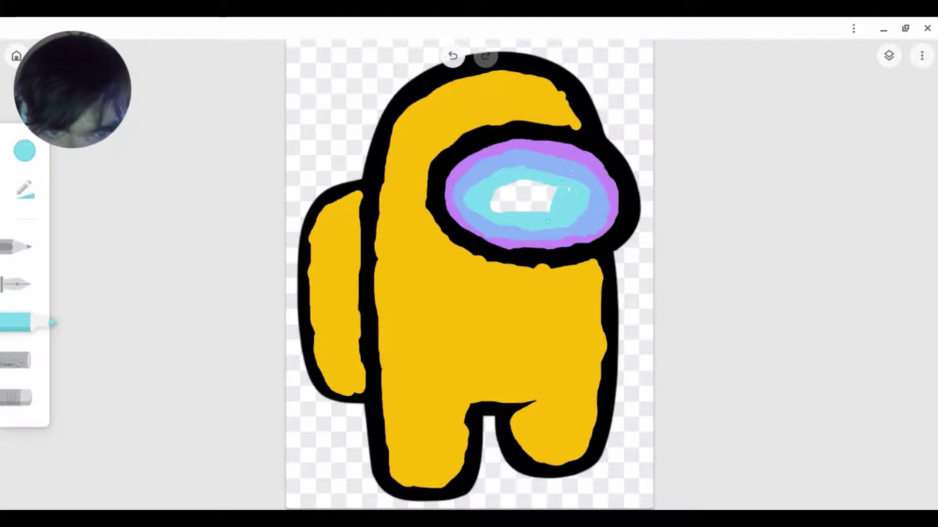
mouse_move(548, 203)
left_mouse_down()
mouse_move(510, 185)
mouse_move(558, 187)
mouse_move(494, 189)
mouse_move(515, 184)
mouse_move(491, 212)
mouse_move(503, 186)
mouse_move(497, 217)
mouse_move(511, 188)
mouse_move(534, 197)
mouse_move(517, 197)
mouse_move(533, 208)
left_mouse_up()
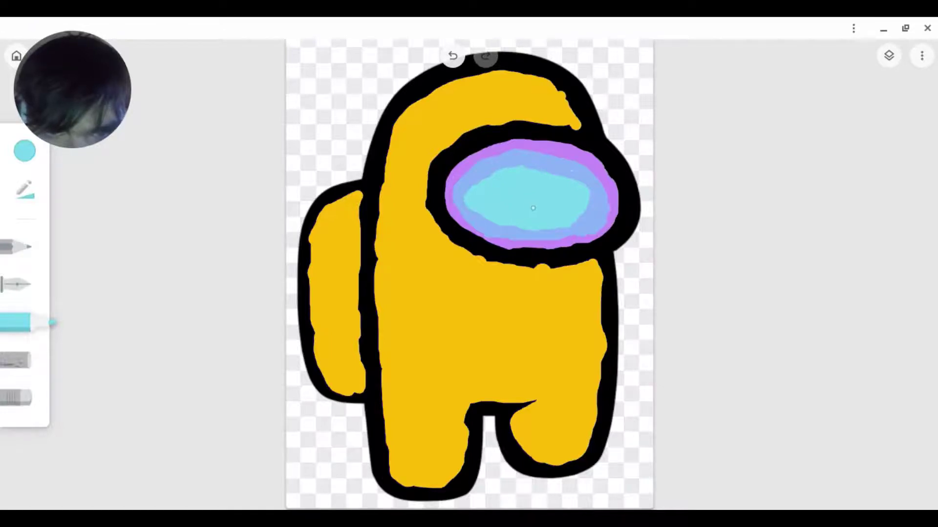
Step: Set the marker to white with a larger size and paint a solid highlight in the centre of the visor
left_click(24, 150)
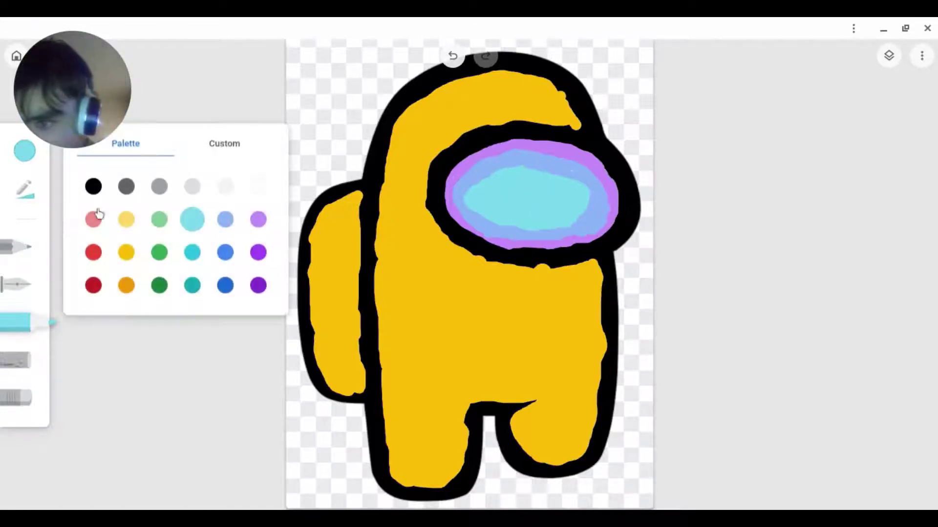
left_click(257, 187)
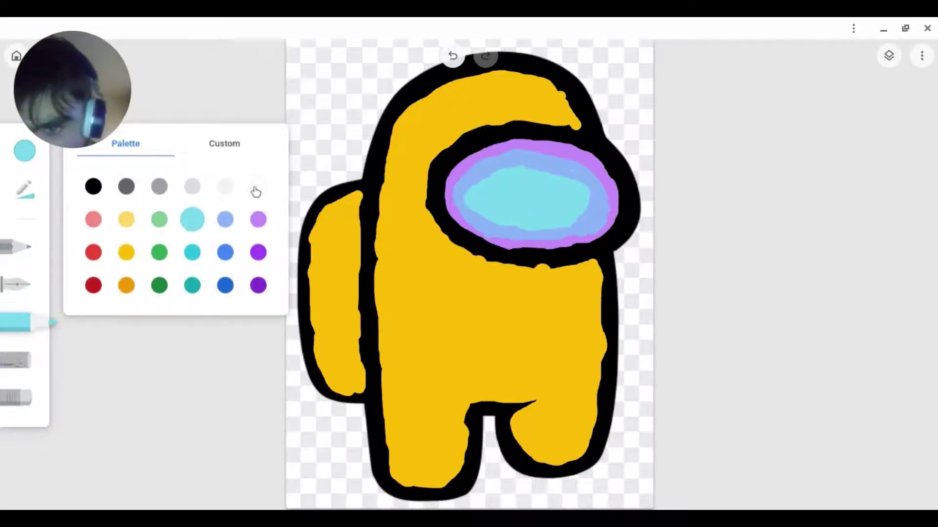
left_click(29, 182)
mouse_move(151, 172)
left_mouse_down()
mouse_move(198, 183)
mouse_move(191, 186)
left_mouse_up()
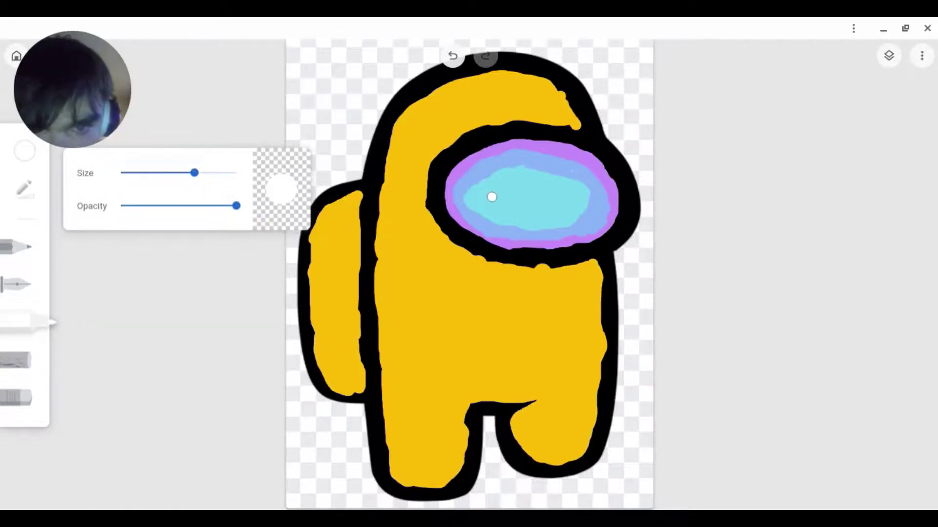
mouse_move(486, 197)
left_mouse_down()
mouse_move(565, 200)
mouse_move(563, 191)
mouse_move(492, 189)
mouse_move(490, 206)
mouse_move(562, 208)
mouse_move(561, 186)
mouse_move(499, 183)
mouse_move(555, 202)
mouse_move(533, 214)
mouse_move(497, 209)
left_mouse_up()
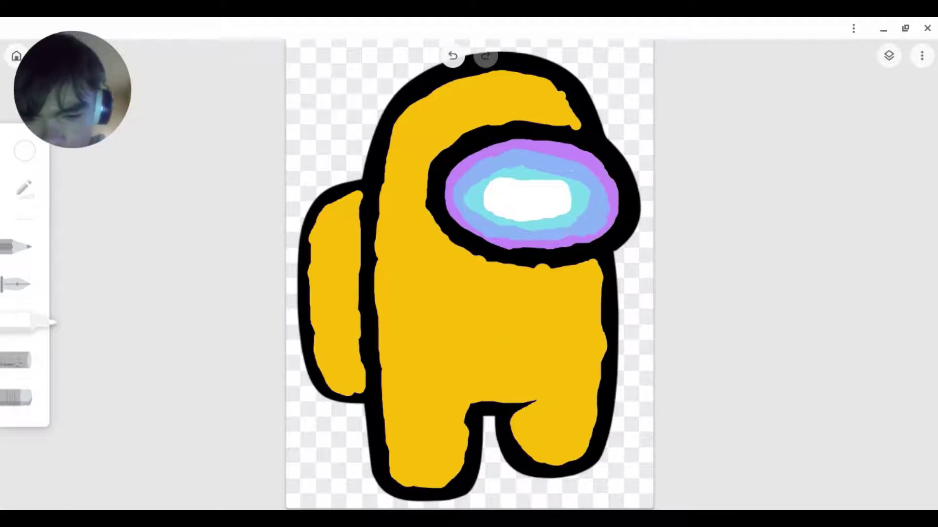
Step: Compare with the reference image in the browser and try a small white patch on the body with a smaller marker, undoing it
key("alt+Tab")
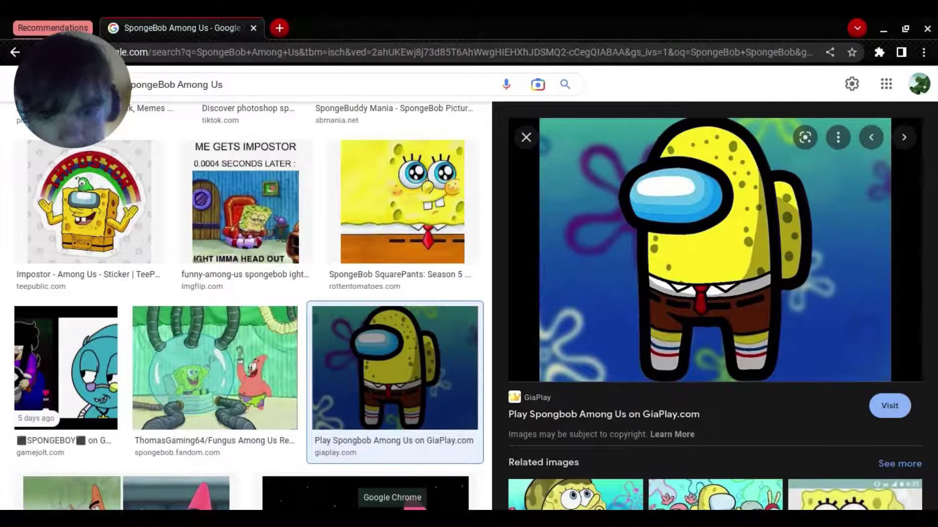
key("alt+Tab")
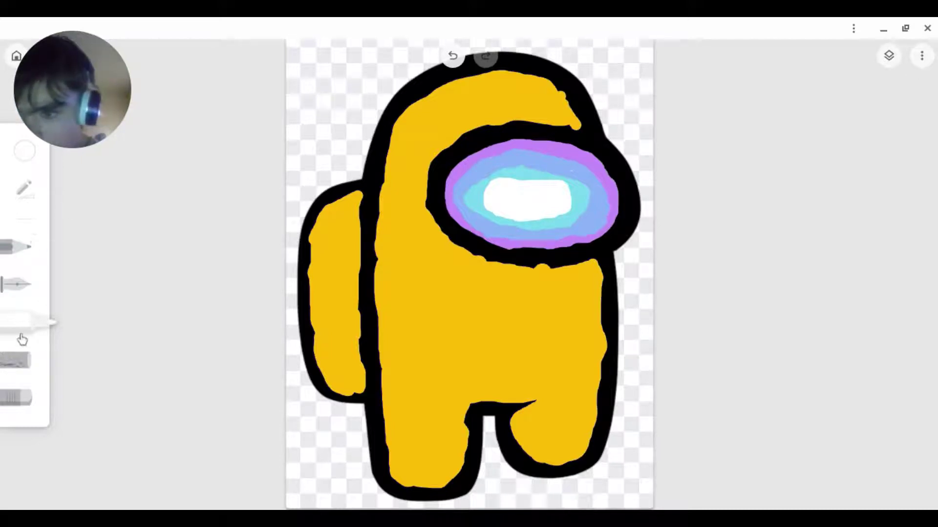
left_click(24, 197)
left_click_drag(195, 175, 163, 196)
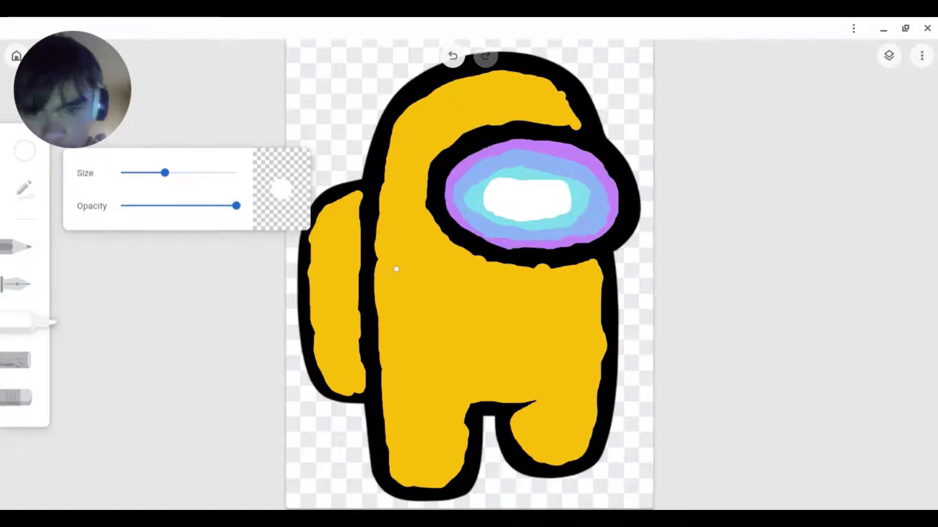
left_click_drag(397, 276, 419, 274)
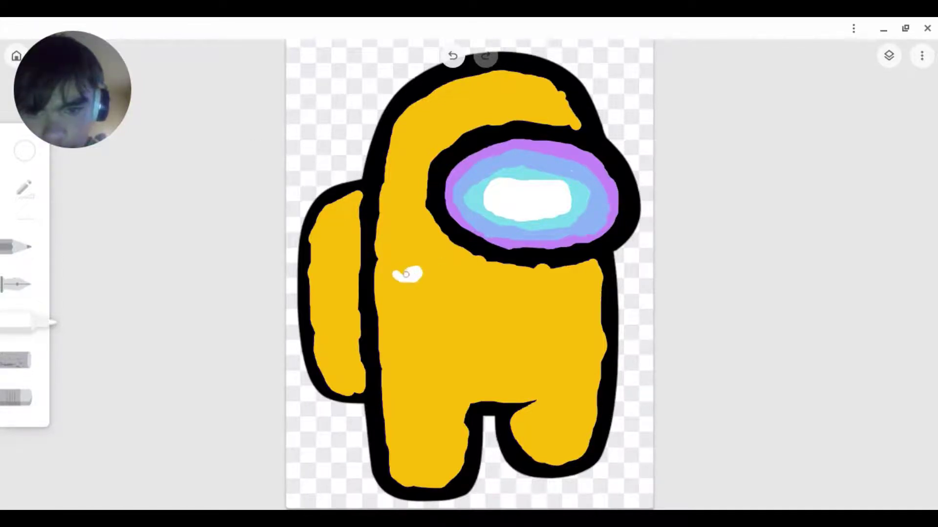
left_click(453, 55)
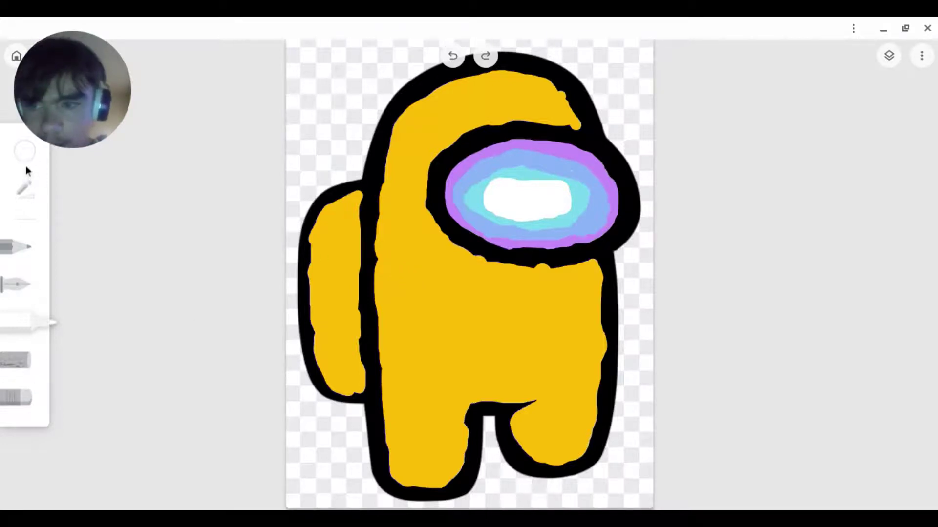
Step: Enlarge the white marker again and try a white stripe across the crewmate's left leg, undoing it
key("alt+Tab")
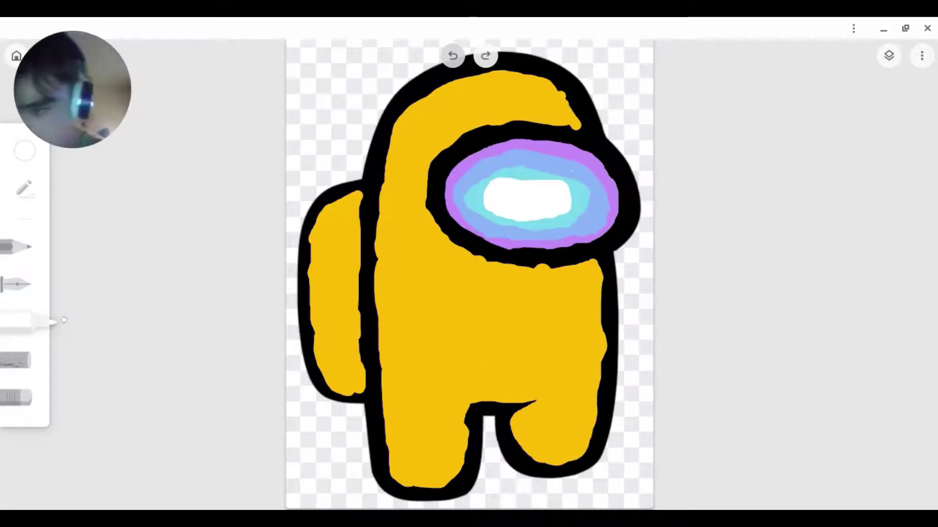
left_click(24, 153)
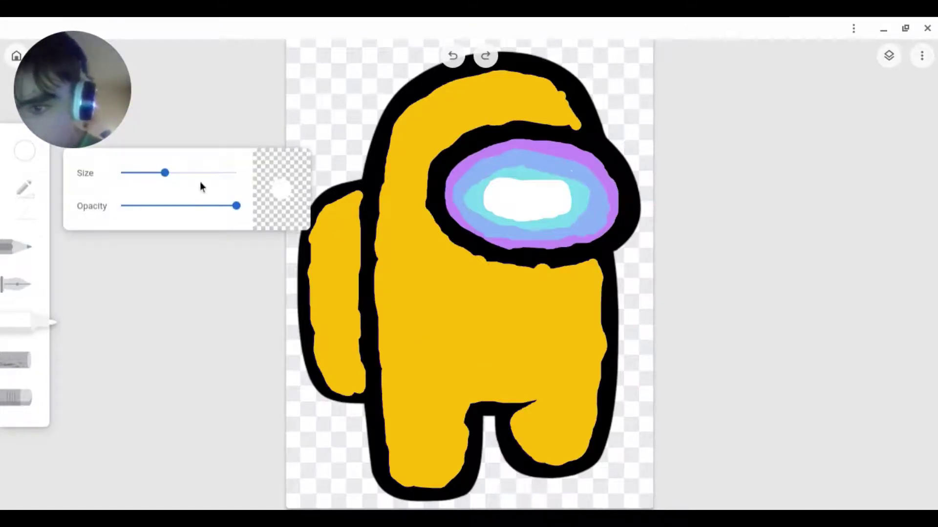
left_click_drag(166, 173, 199, 192)
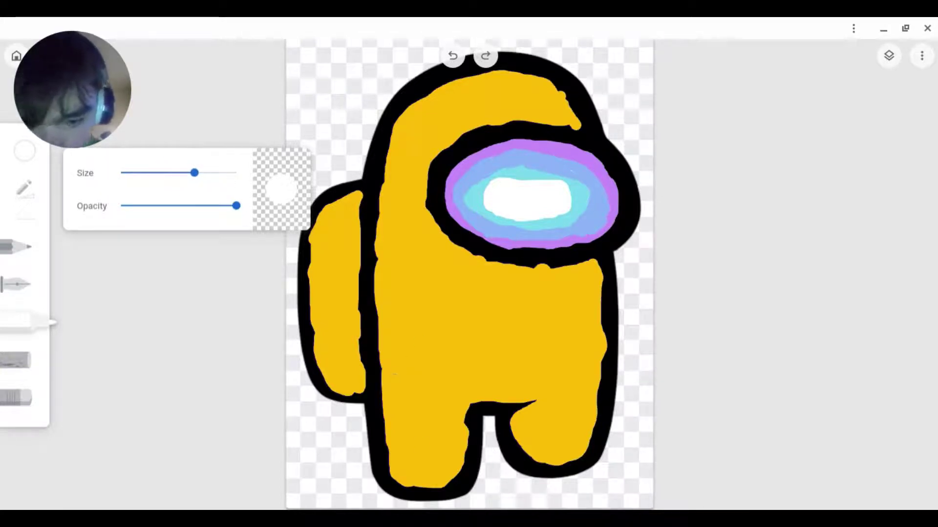
left_click(393, 508)
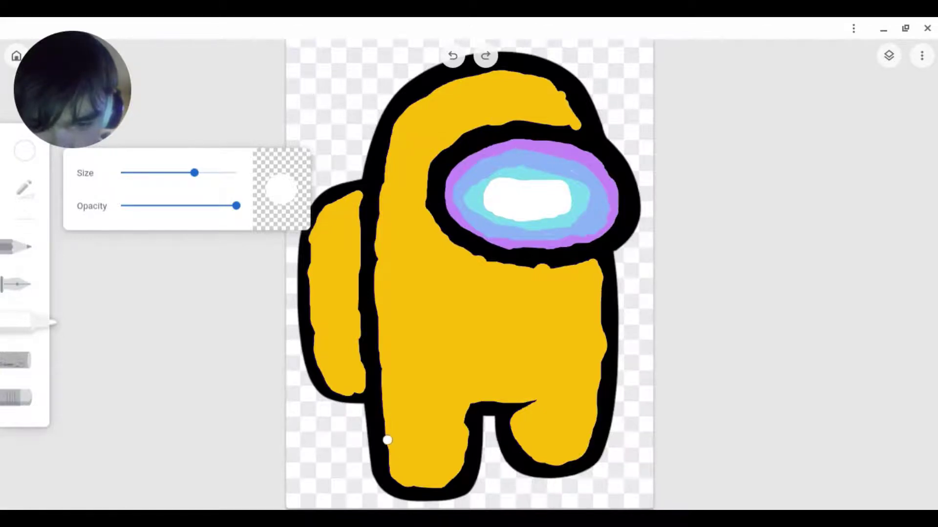
left_click_drag(386, 440, 468, 434)
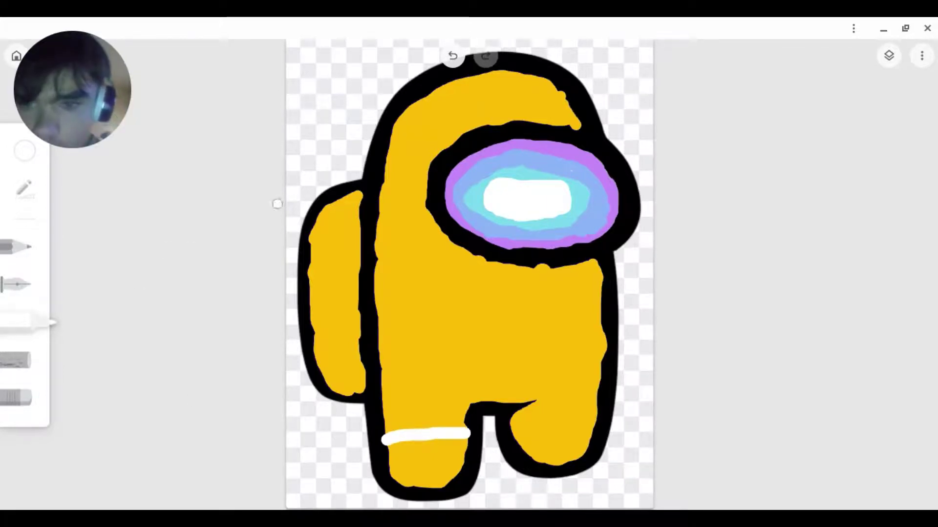
left_click(455, 60)
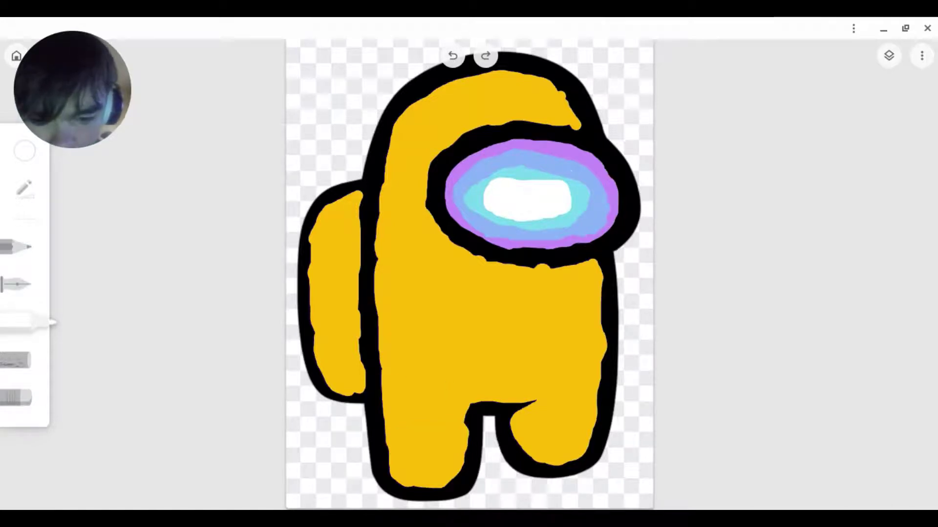
Step: Check the shirt in the reference image and paint a thick white band across the lower body, undoing a first stripe just above the legs
key("alt+Tab")
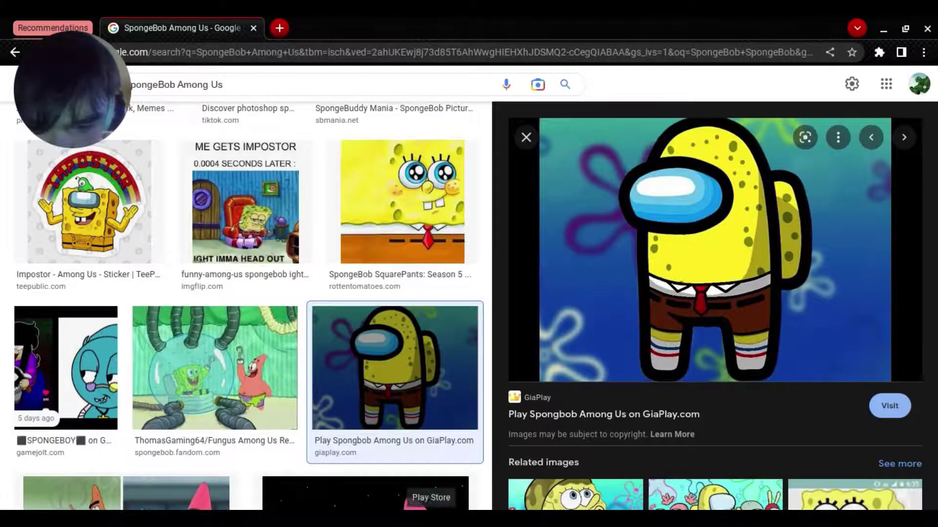
left_click(508, 519)
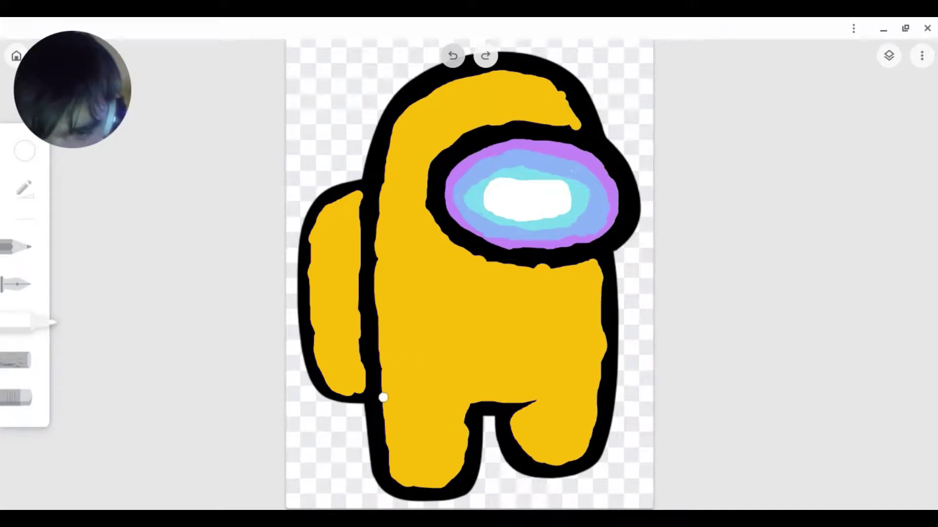
left_click_drag(386, 397, 557, 391)
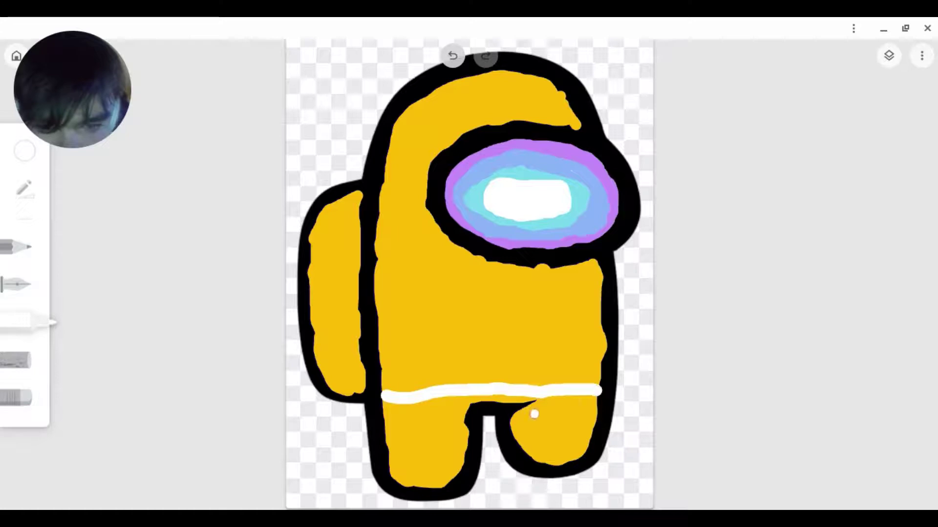
left_click(450, 56)
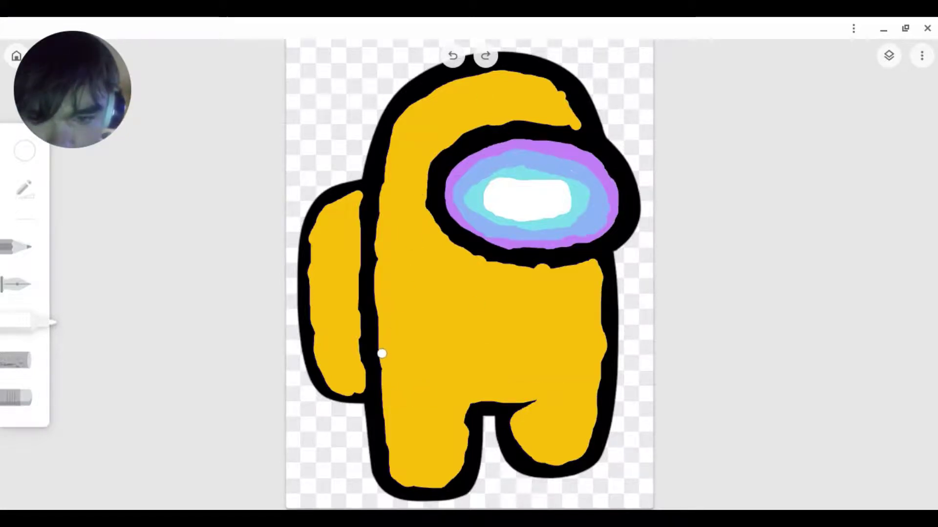
mouse_move(379, 348)
left_mouse_down()
mouse_move(497, 339)
mouse_move(606, 351)
left_mouse_up()
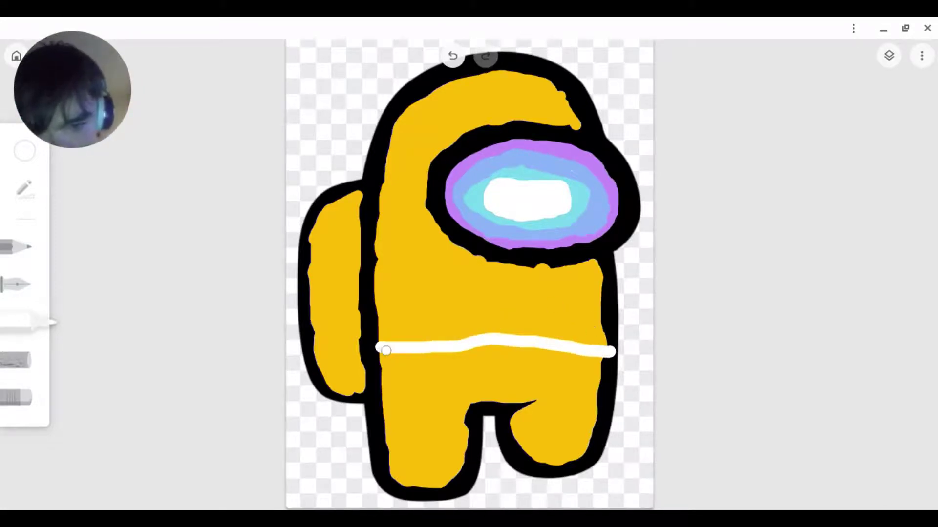
left_click_drag(411, 354, 565, 354)
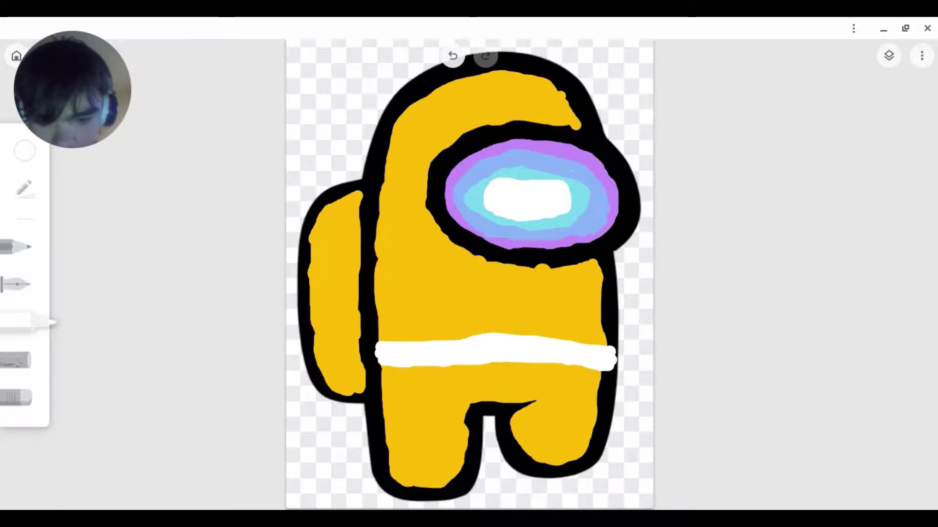
Step: Check the trousers in the reference image and try dark red and dark grey as marker colours
key("alt+Tab")
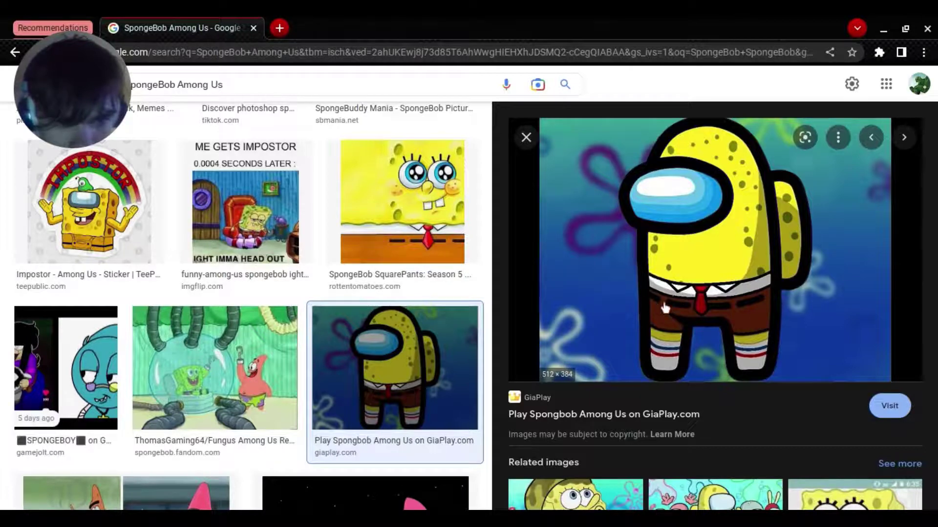
key("alt+Tab")
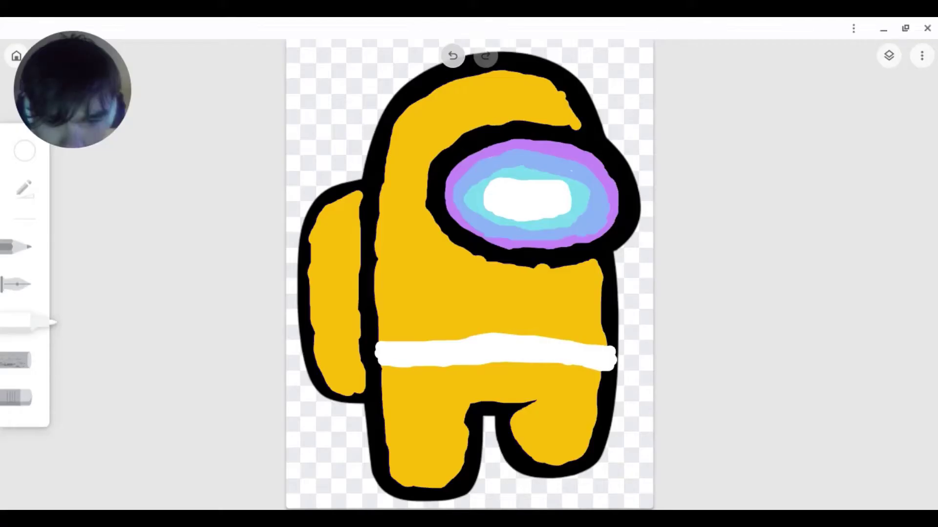
left_click(28, 150)
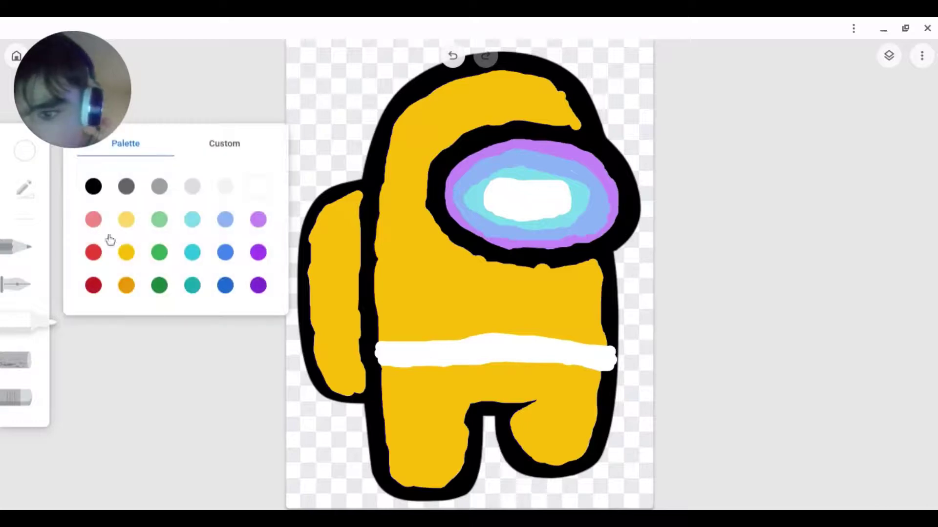
left_click(98, 292)
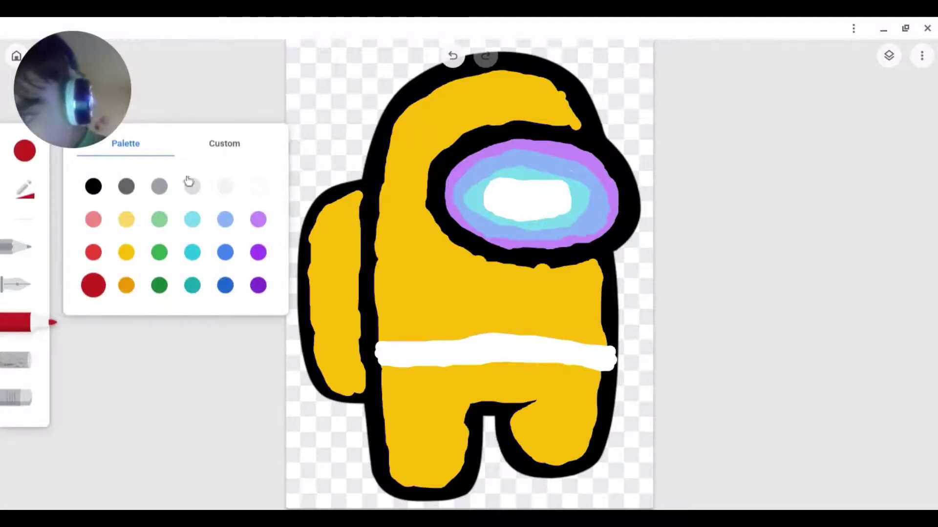
left_click(225, 147)
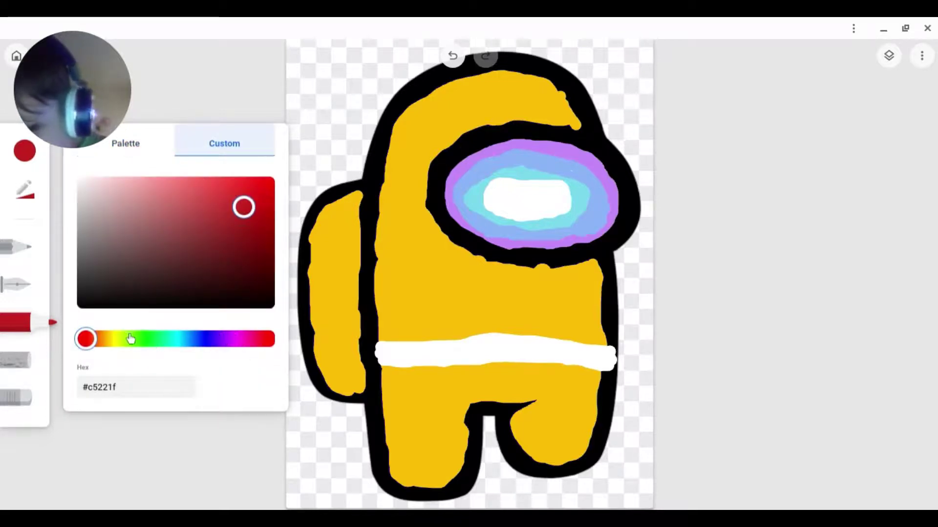
mouse_move(159, 340)
left_mouse_down()
mouse_move(125, 360)
mouse_move(142, 372)
mouse_move(105, 376)
mouse_move(69, 396)
left_mouse_up()
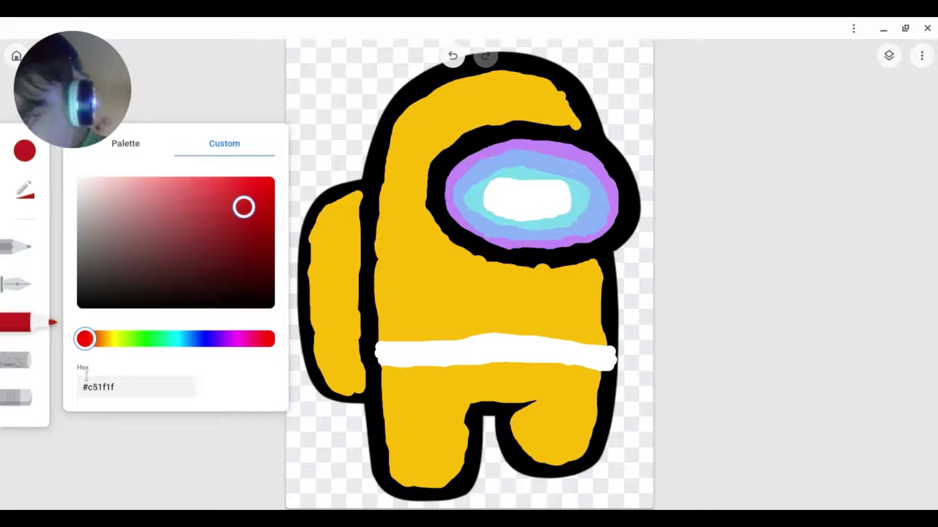
left_click(126, 146)
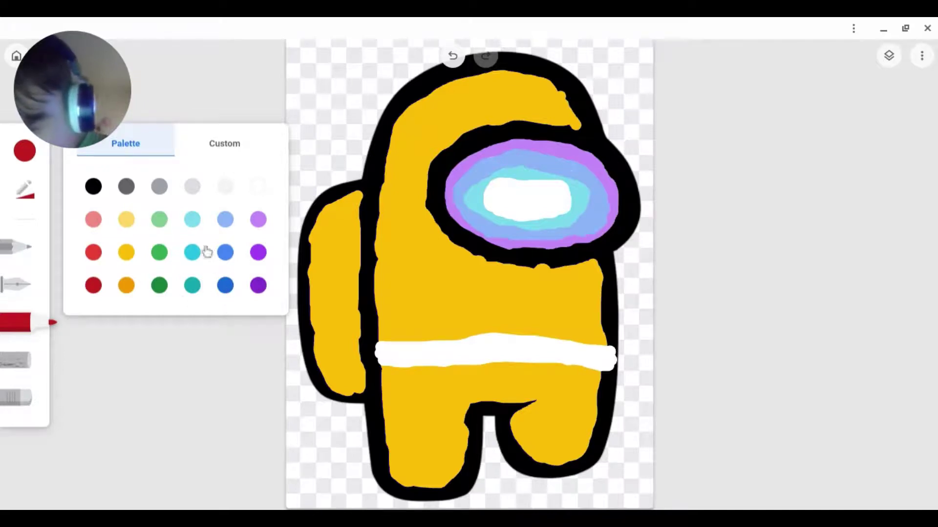
left_click(125, 191)
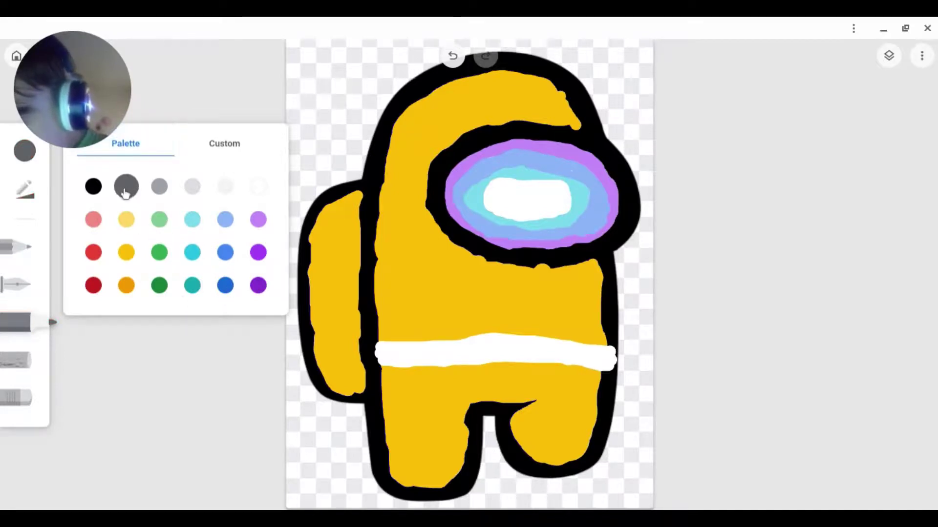
Step: Mix a very dark orange-hued brown, #1e1205, and paint a test blot on the empty canvas beside the crewmate's head
left_click(93, 186)
left_click(225, 143)
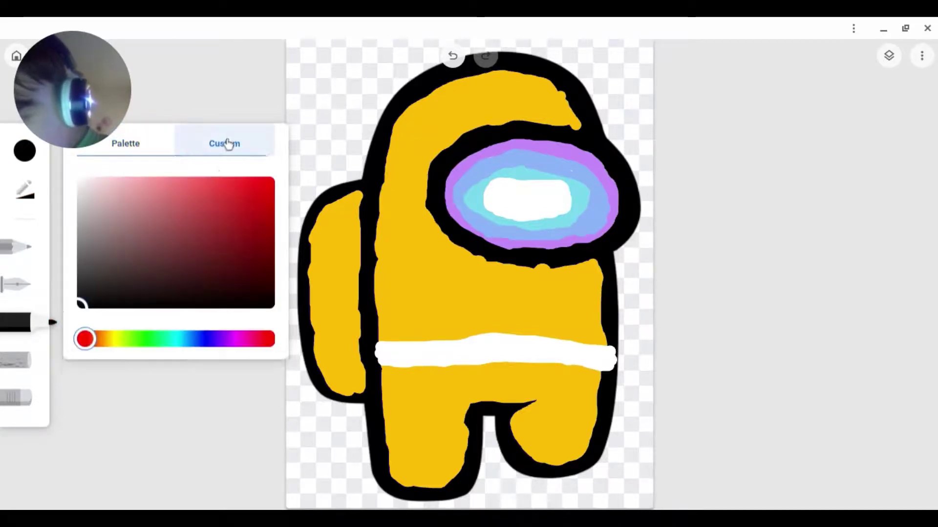
left_click(94, 298)
left_click_drag(134, 314, 218, 306)
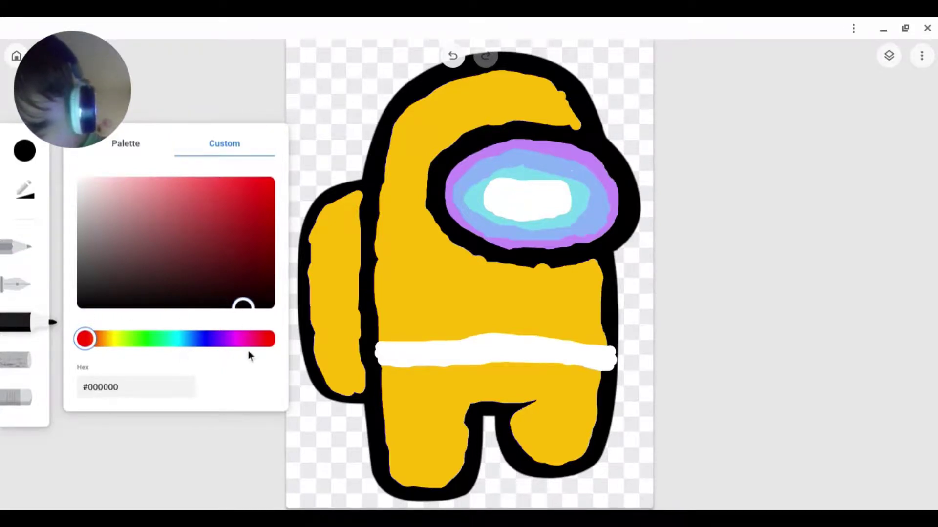
left_click_drag(249, 353, 101, 414)
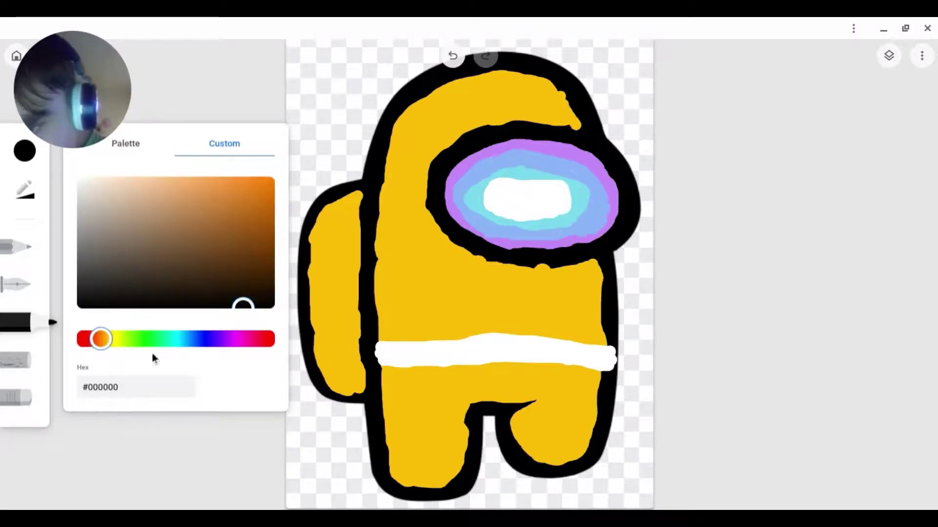
mouse_move(242, 306)
left_mouse_down()
mouse_move(281, 175)
mouse_move(169, 262)
mouse_move(149, 259)
mouse_move(230, 276)
mouse_move(242, 297)
left_mouse_up()
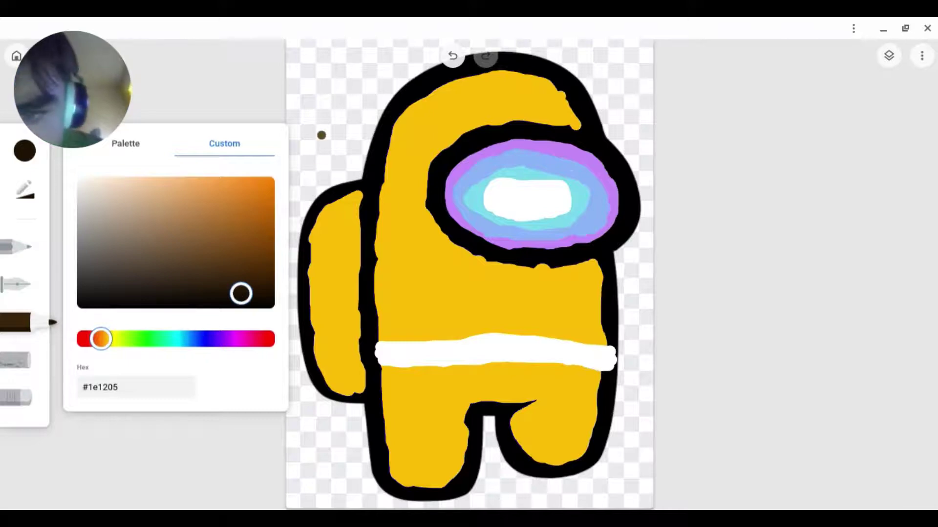
left_click_drag(320, 134, 337, 138)
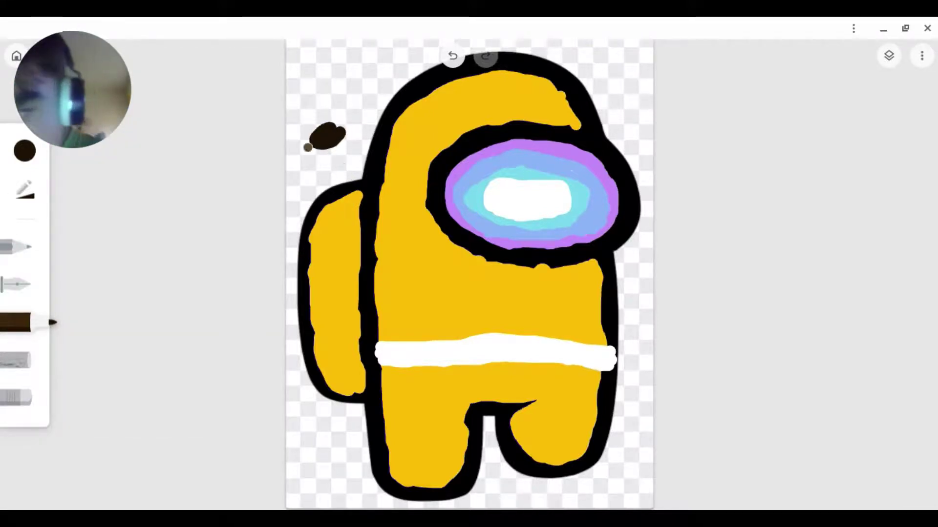
Step: Darken the marker colour to the near-black brown #0a0601 and paint a test squiggle above the blot
left_click(24, 151)
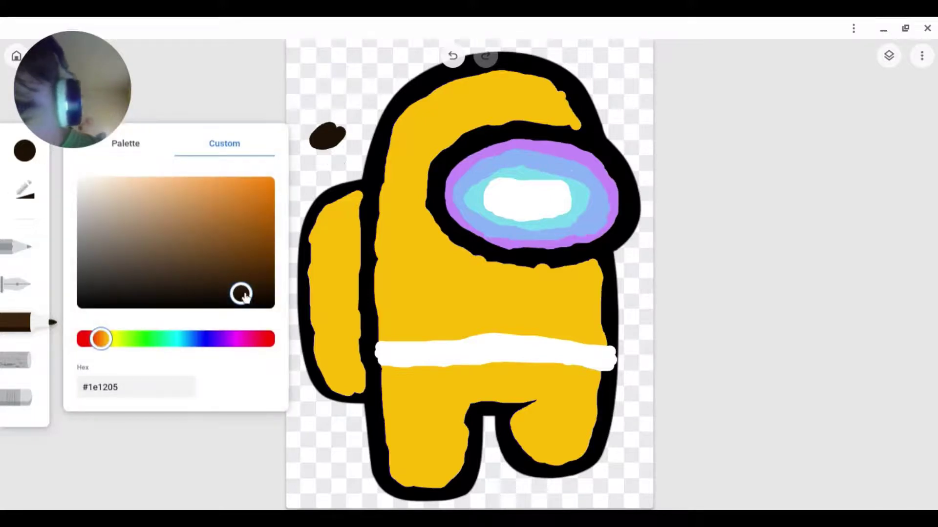
mouse_move(242, 293)
left_mouse_down()
mouse_move(262, 315)
mouse_move(247, 305)
left_mouse_up()
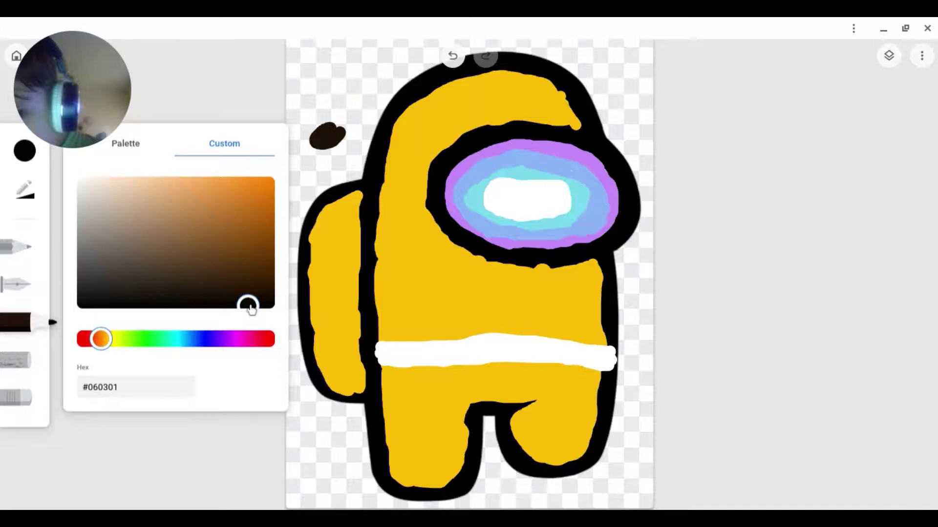
mouse_move(316, 96)
left_mouse_down()
mouse_move(332, 98)
mouse_move(354, 129)
left_mouse_up()
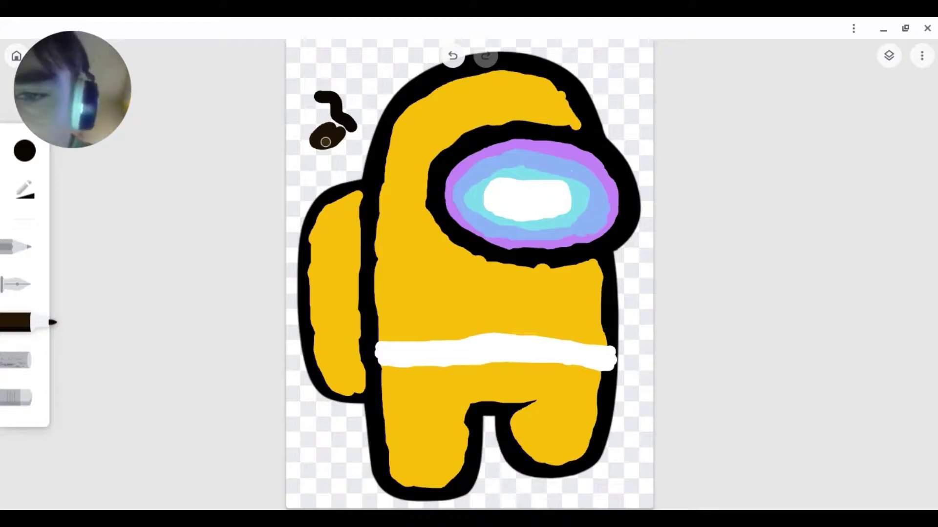
Step: Lighten the marker colour to brown #422608, test it over the blot, and undo all the test strokes
left_click(32, 201)
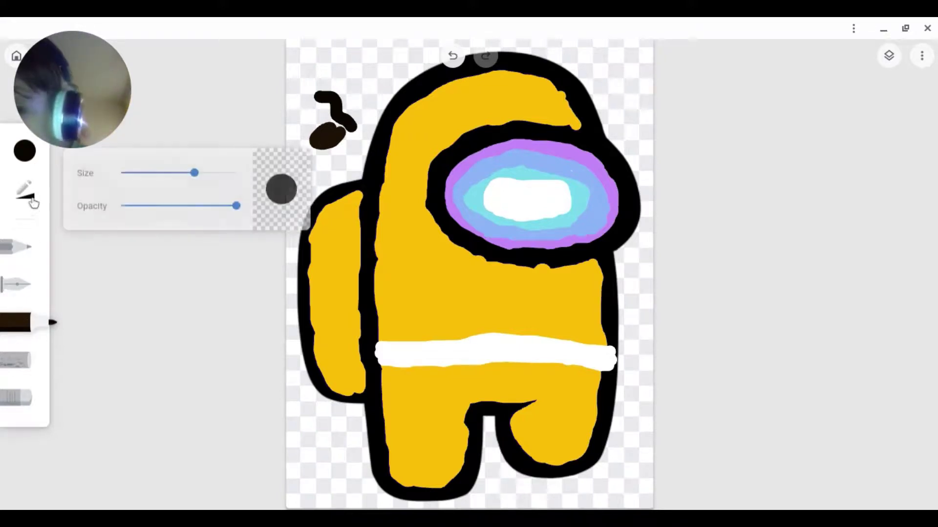
left_click(28, 147)
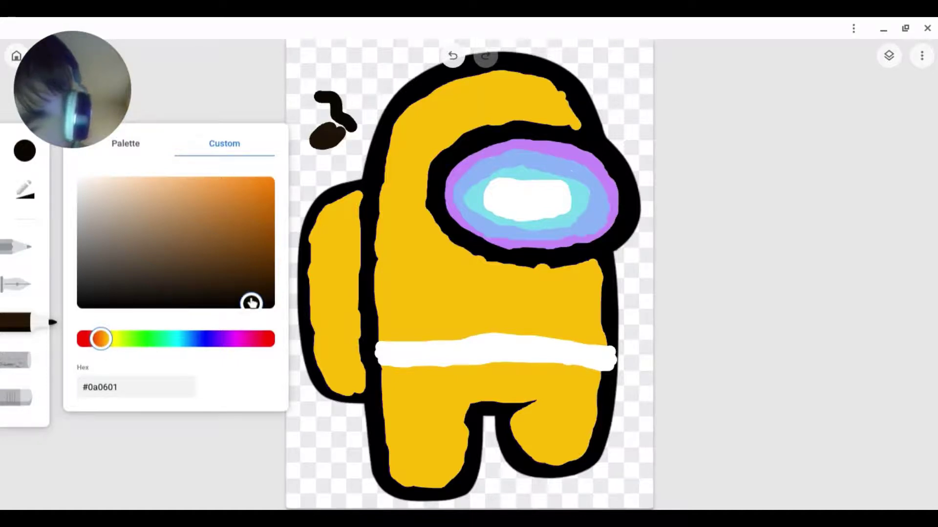
left_click_drag(251, 302, 253, 279)
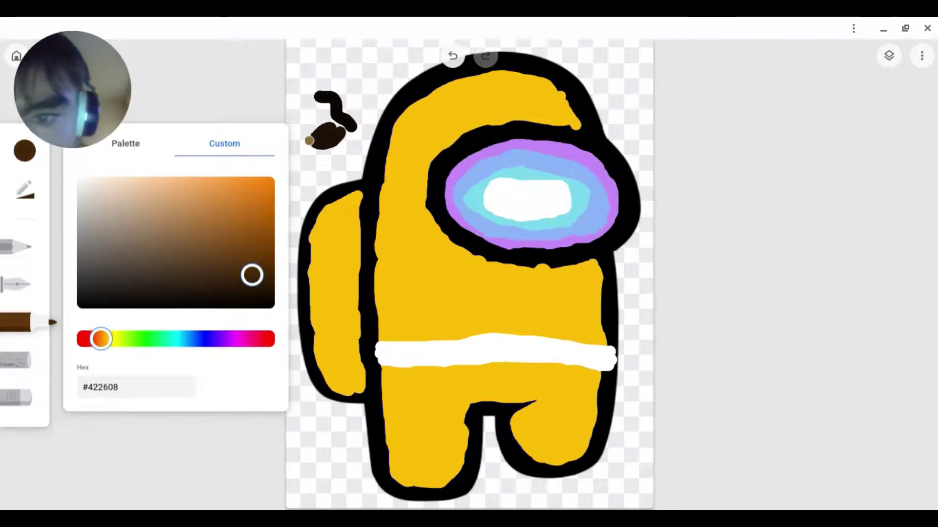
left_click_drag(315, 142, 330, 141)
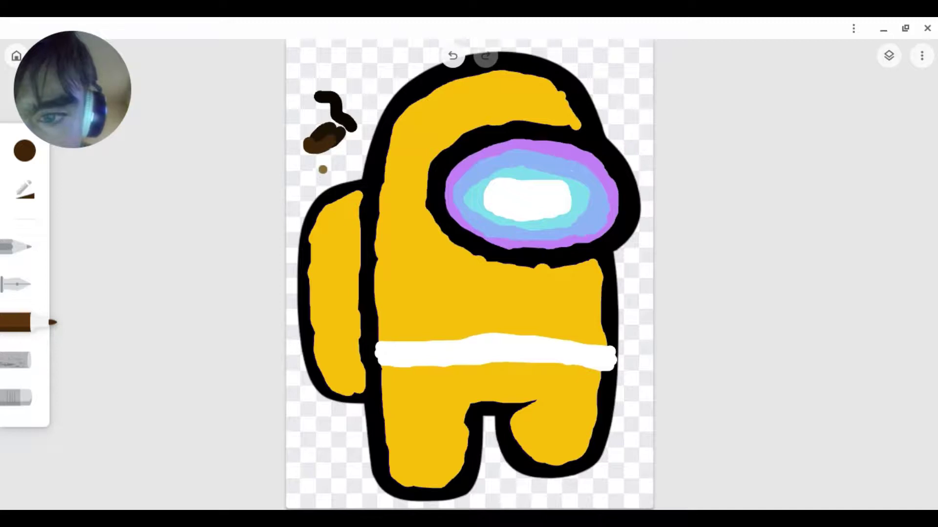
left_click(448, 67)
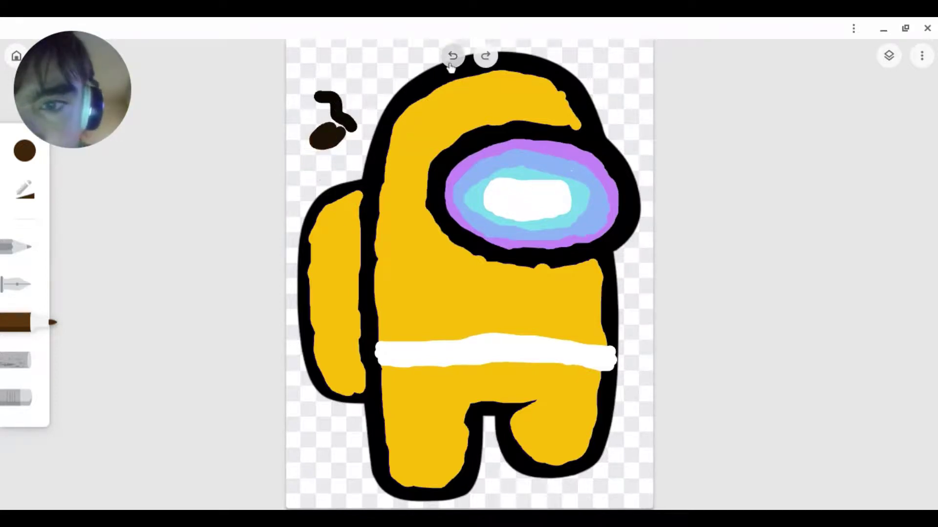
left_click(448, 67)
left_click(449, 68)
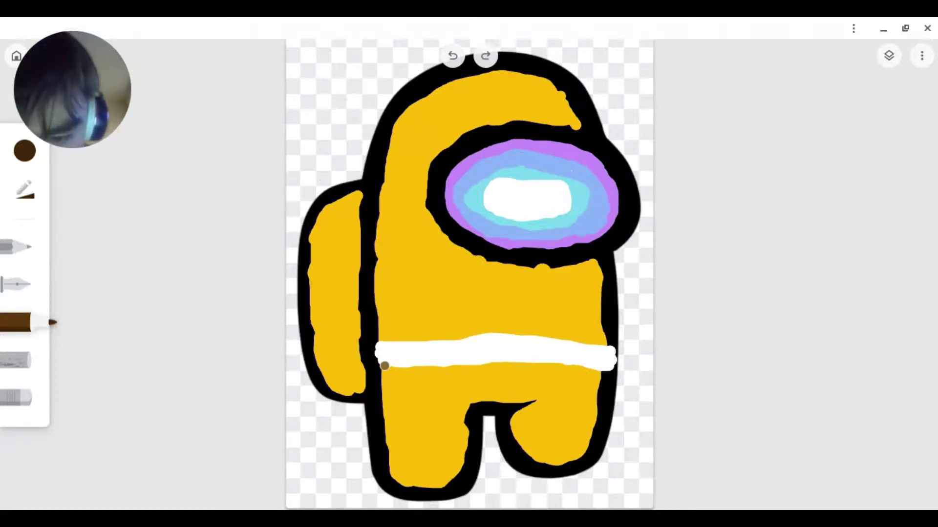
Step: Outline and fill brown trousers below the white band, covering the lower body and the upper part of both legs
mouse_move(383, 366)
left_mouse_down()
mouse_move(390, 428)
mouse_move(589, 424)
left_mouse_up()
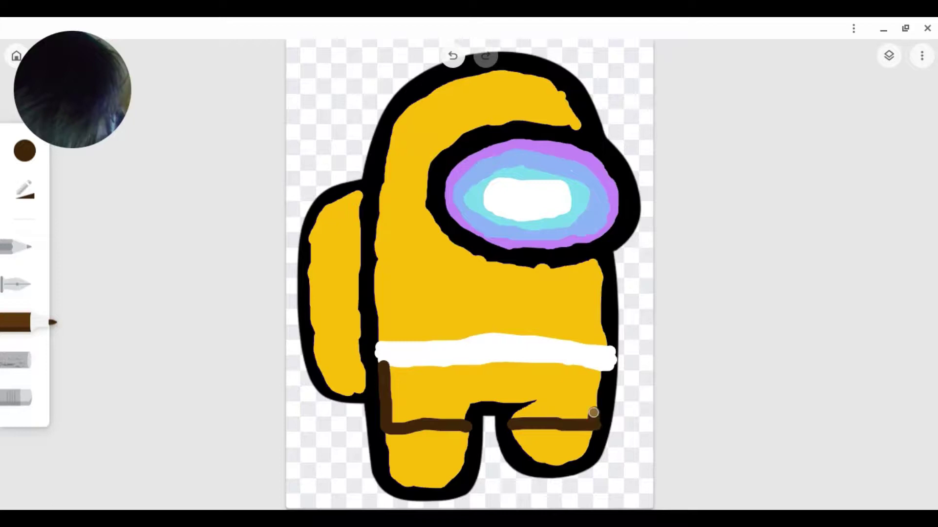
mouse_move(570, 372)
left_mouse_down()
mouse_move(392, 371)
mouse_move(387, 408)
mouse_move(396, 377)
mouse_move(393, 419)
mouse_move(449, 383)
mouse_move(402, 418)
mouse_move(414, 375)
mouse_move(404, 409)
mouse_move(403, 380)
mouse_move(408, 432)
mouse_move(454, 394)
mouse_move(436, 397)
mouse_move(454, 379)
mouse_move(529, 368)
mouse_move(579, 369)
mouse_move(589, 413)
left_mouse_up()
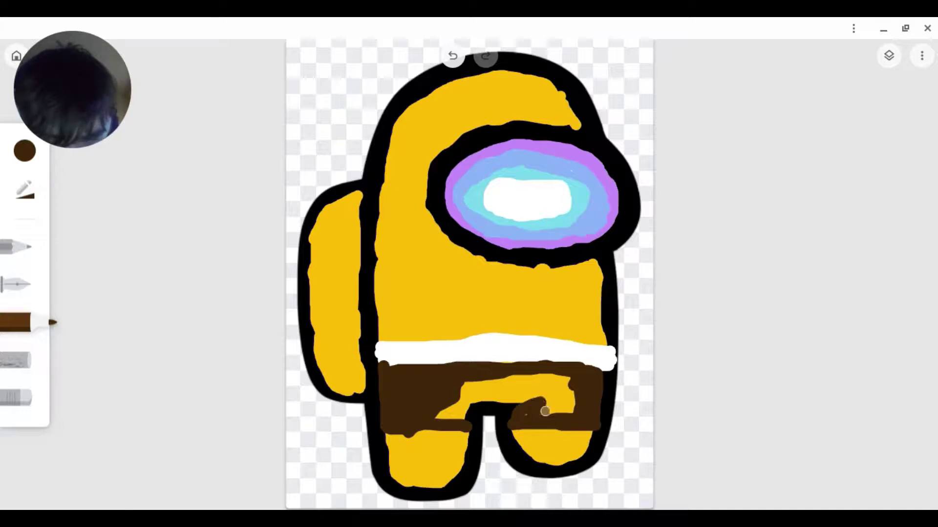
left_click_drag(545, 411, 527, 405)
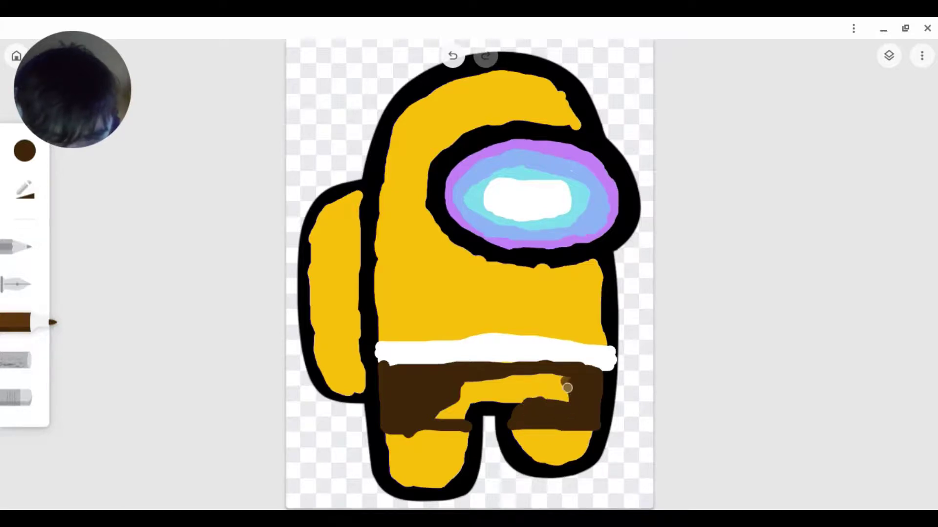
left_click_drag(554, 395, 557, 397)
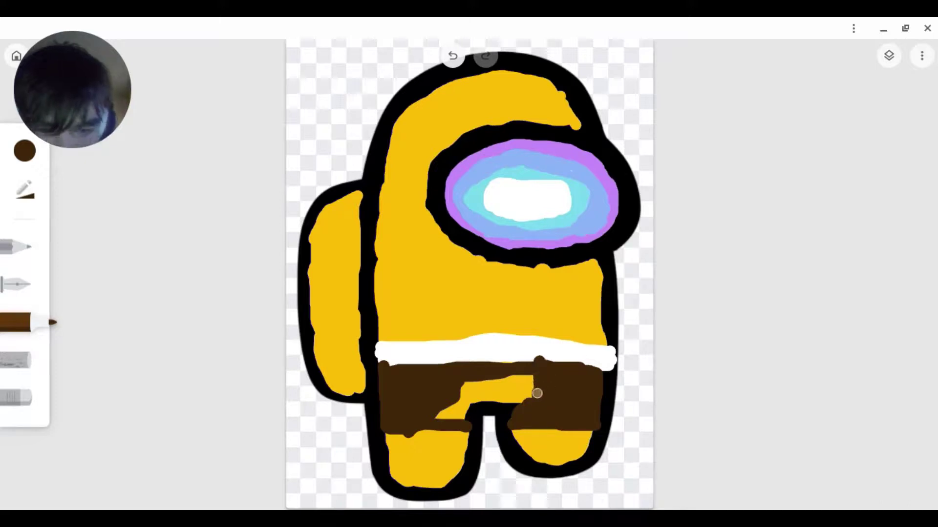
mouse_move(538, 394)
left_mouse_down()
mouse_move(531, 375)
mouse_move(534, 415)
left_mouse_up()
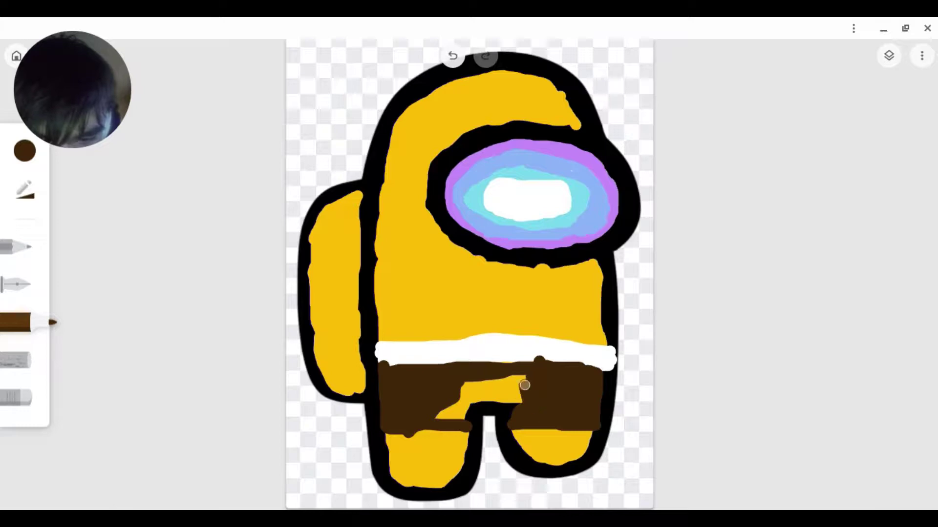
mouse_move(522, 377)
left_mouse_down()
mouse_move(469, 383)
mouse_move(491, 377)
mouse_move(465, 399)
mouse_move(516, 388)
left_mouse_up()
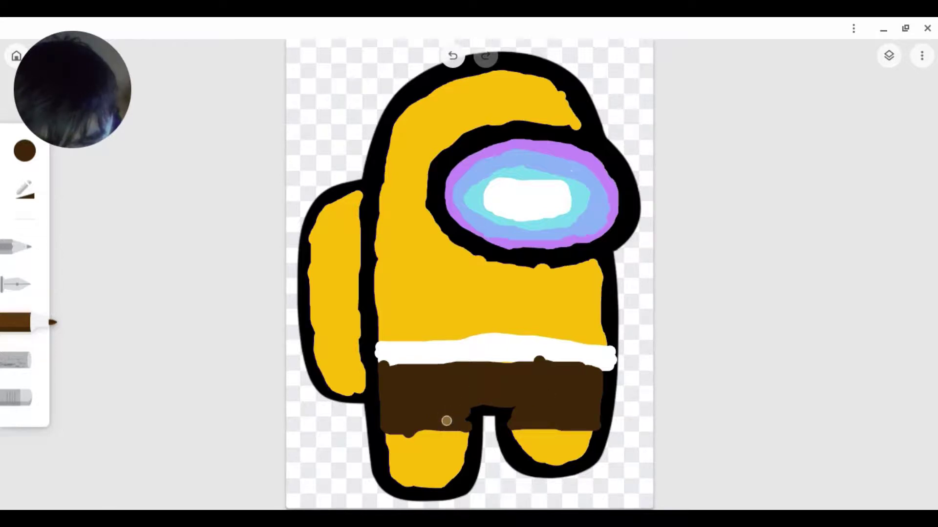
Step: Set the marker to black at size 39 and paint a dashed belt line across the top of the trousers, redoing the second dash
left_click(17, 157)
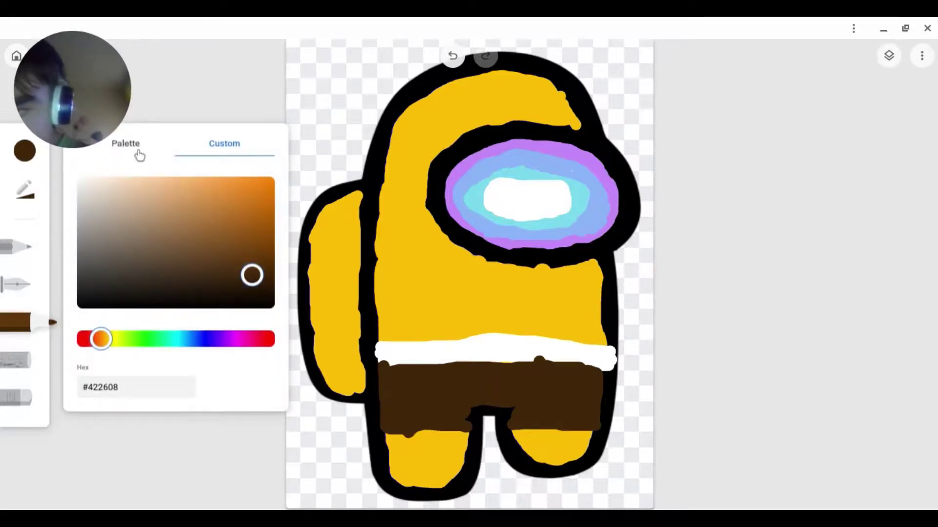
left_click(139, 154)
left_click(92, 186)
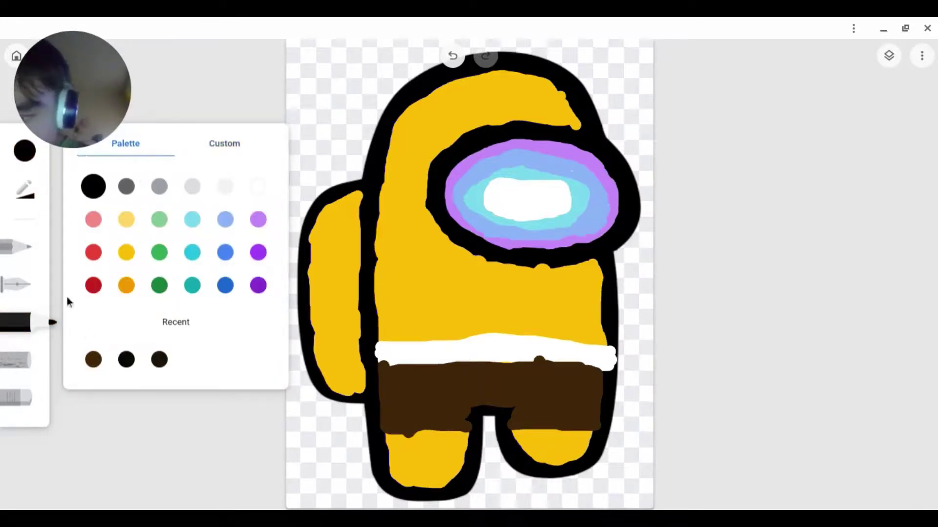
left_click(25, 189)
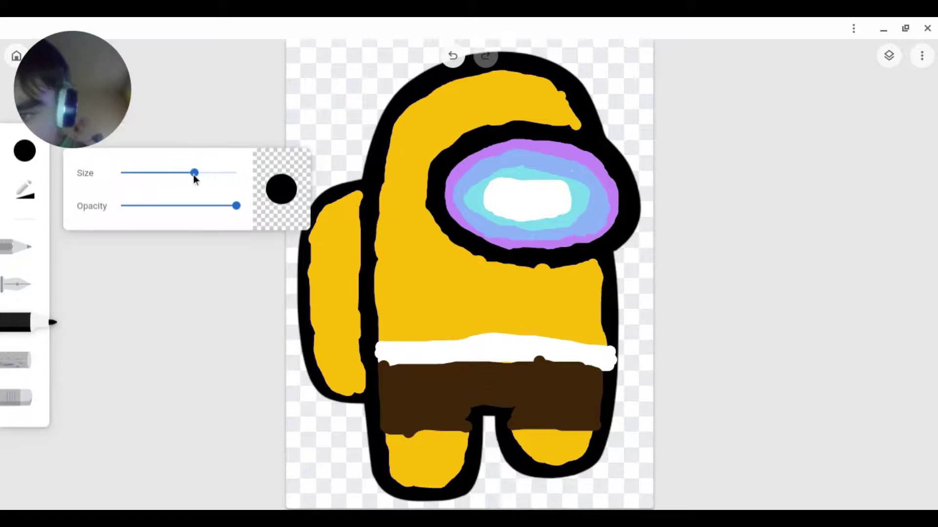
left_click_drag(194, 176, 166, 177)
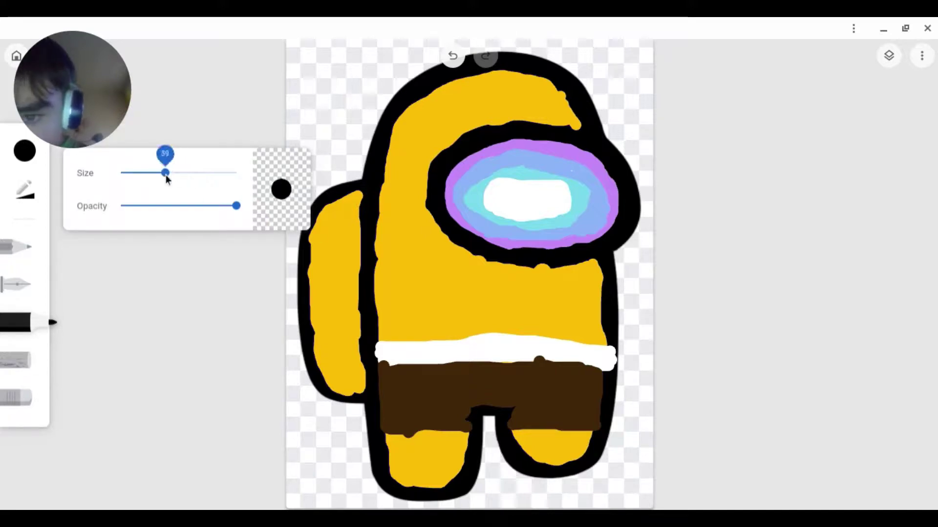
left_click(380, 377)
left_click_drag(381, 379, 457, 385)
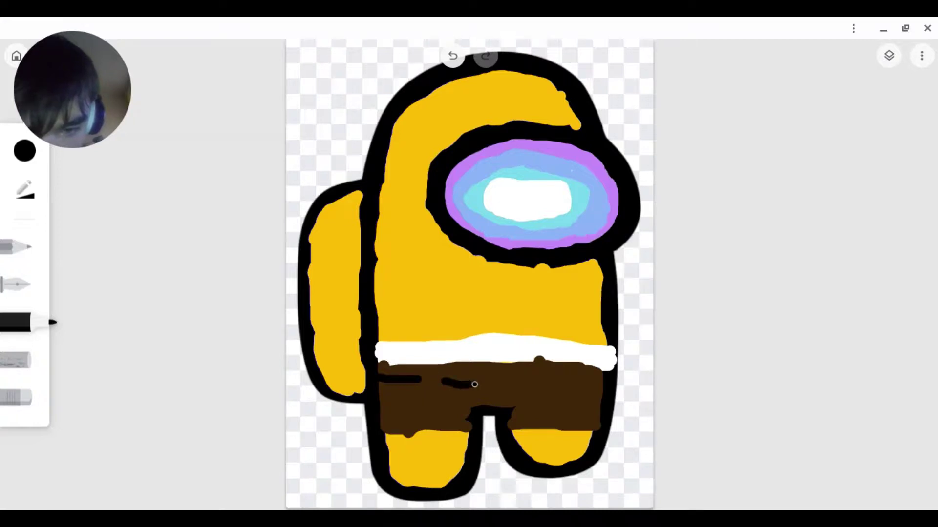
left_click(452, 55)
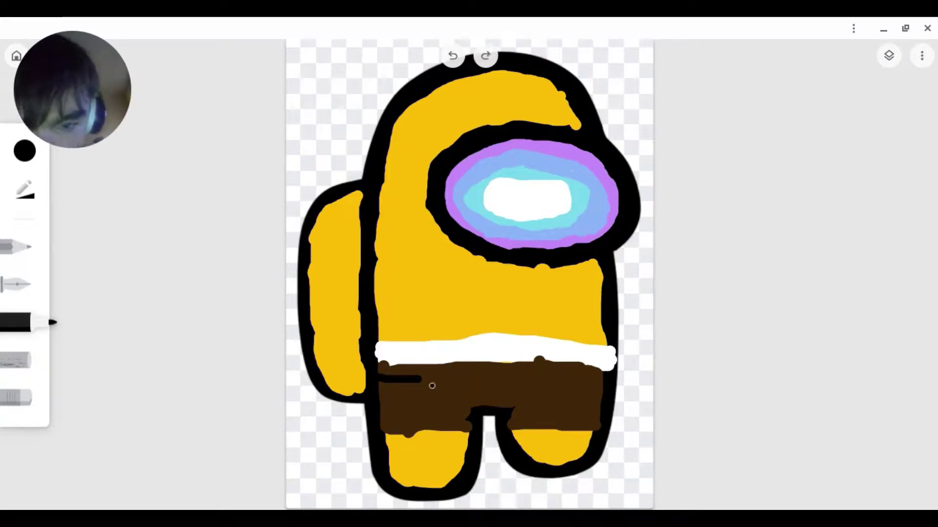
left_click_drag(460, 381, 471, 379)
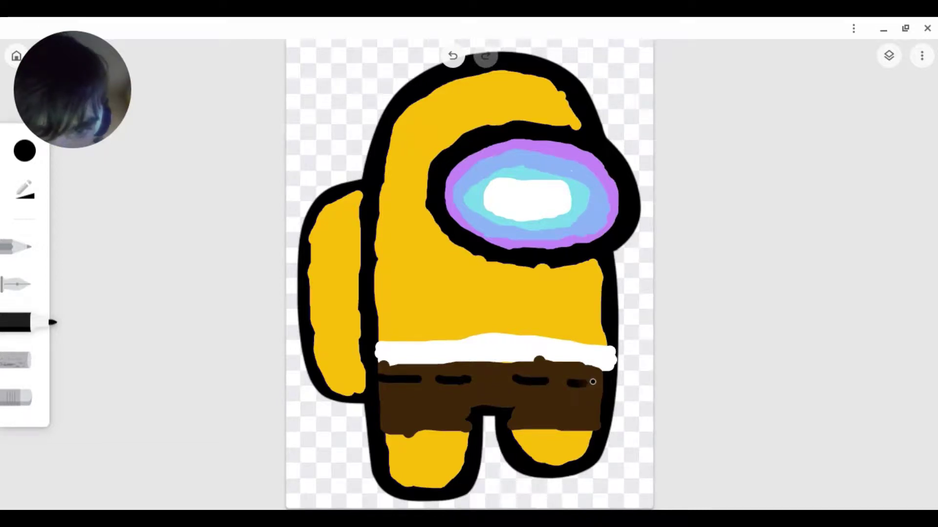
Step: Finish the last black belt dash at the trousers' outer edge and check the SpongeBob crewmate reference image
left_click_drag(597, 382, 601, 382)
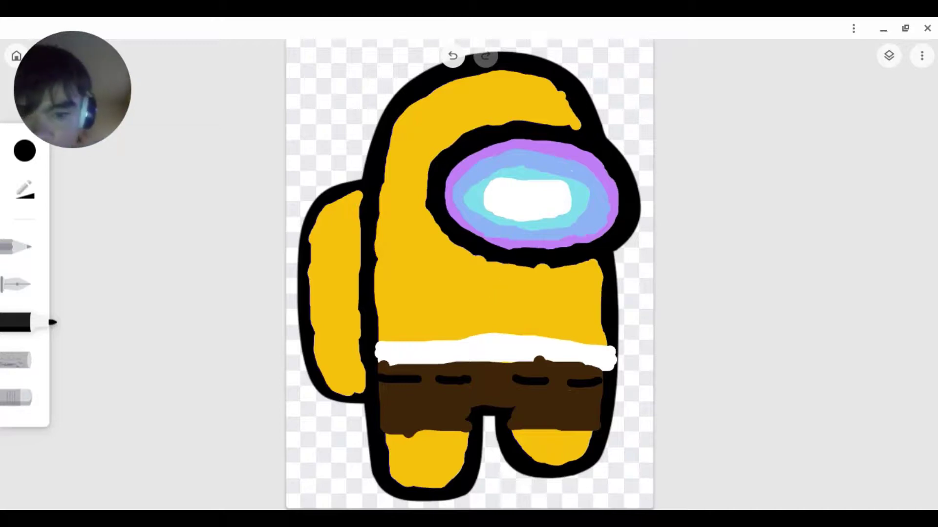
left_click(508, 508)
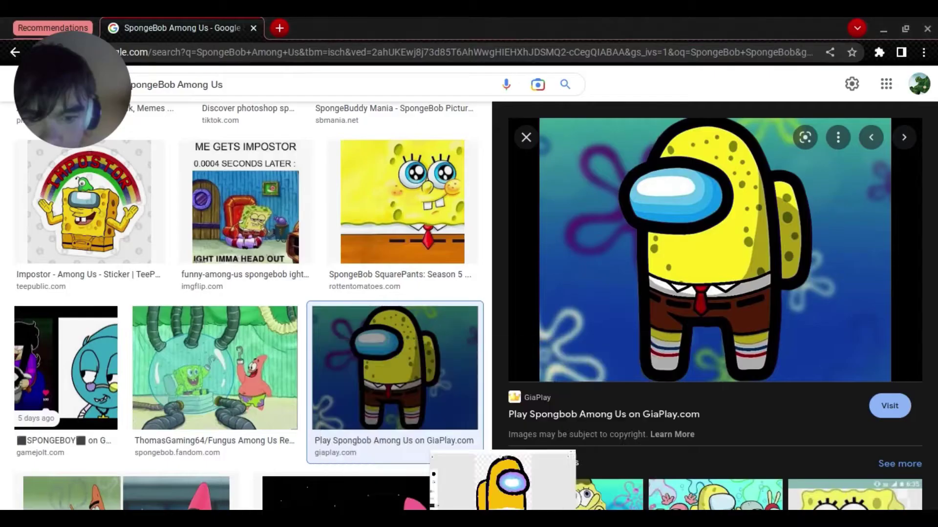
left_click(508, 508)
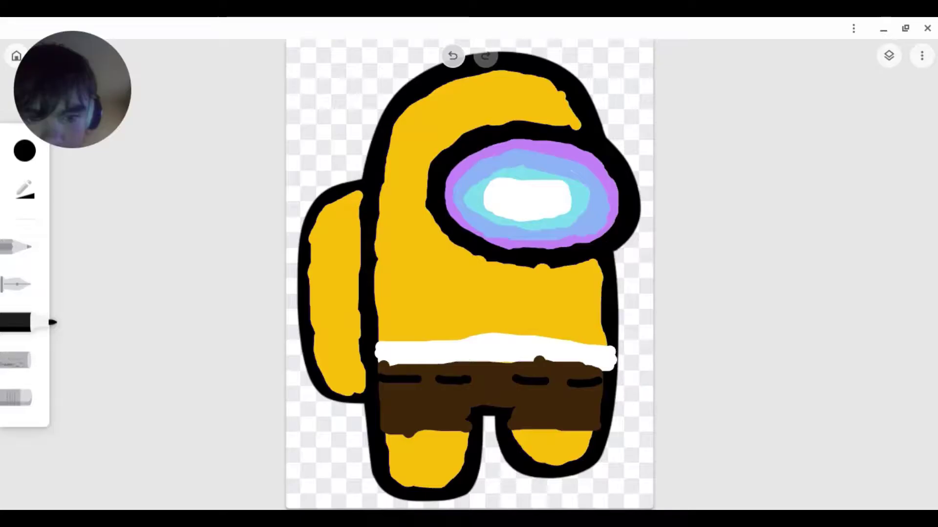
Step: View the tie outline image 1663180742695.png in the Eraser folder, close it, and return to the crewmate drawing
left_click(546, 508)
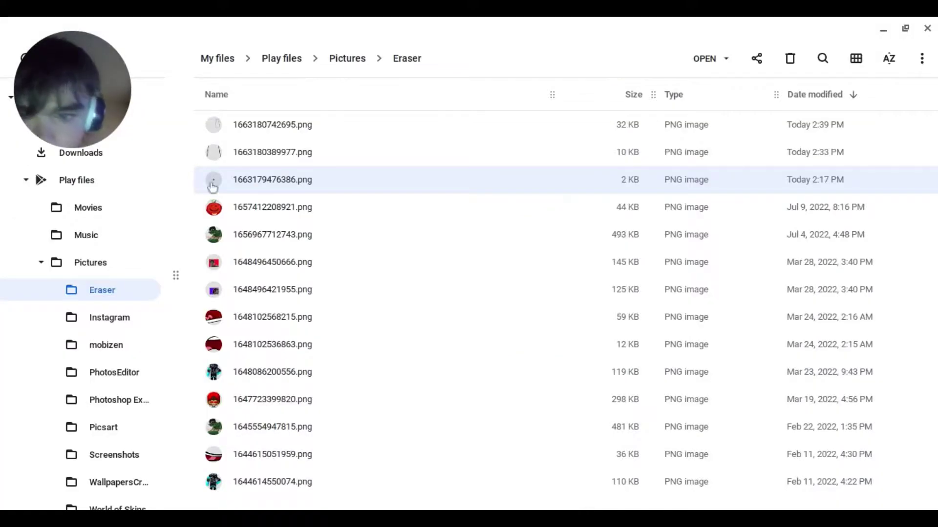
double_click(252, 123)
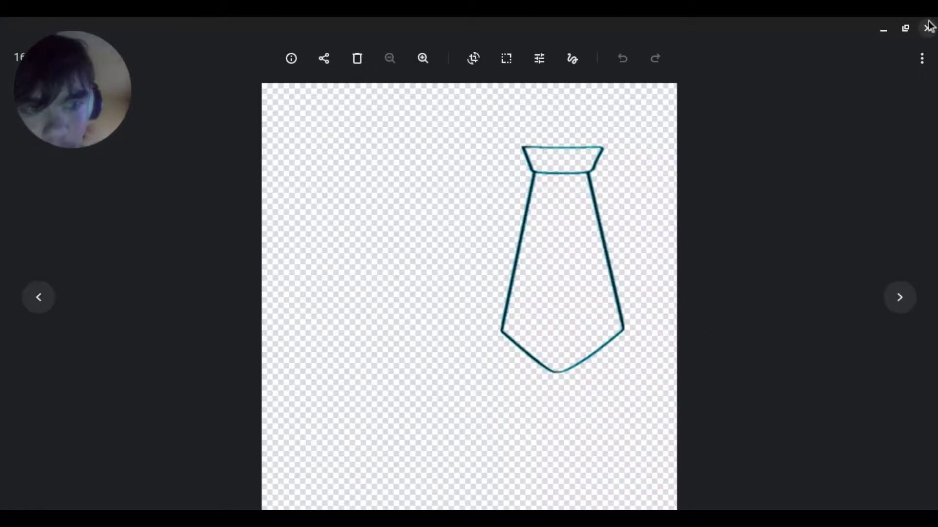
left_click(927, 28)
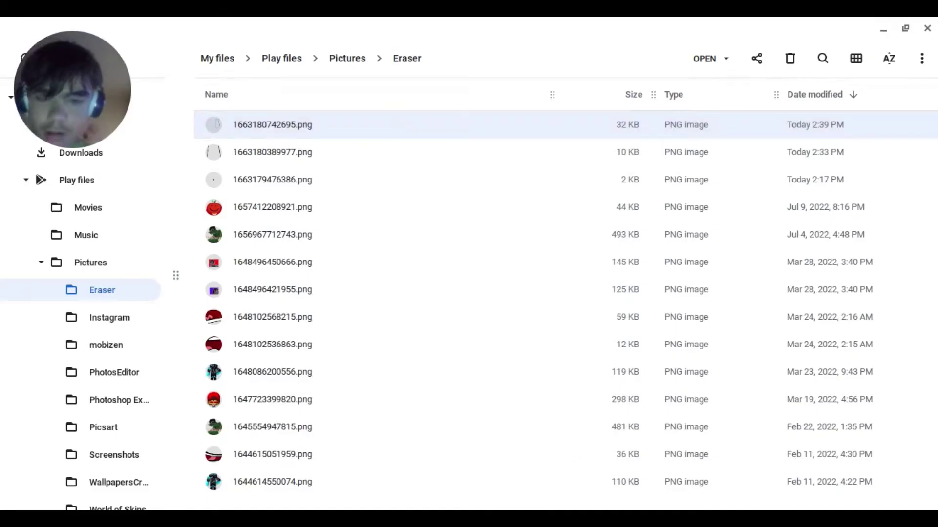
left_click(508, 519)
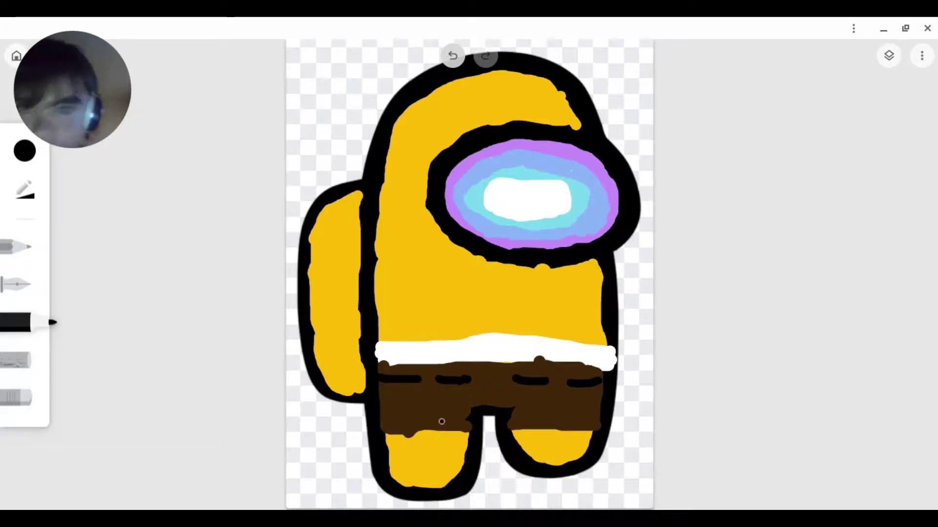
left_click(891, 57)
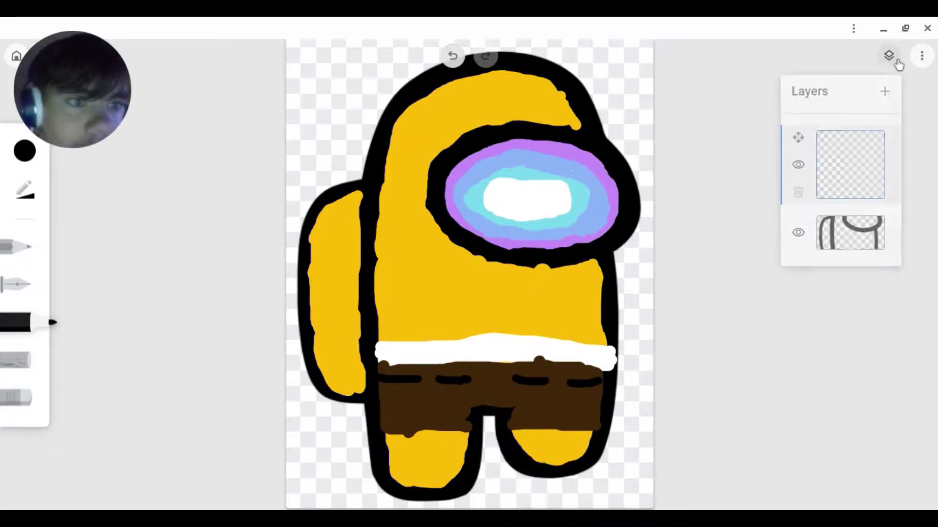
left_click(922, 55)
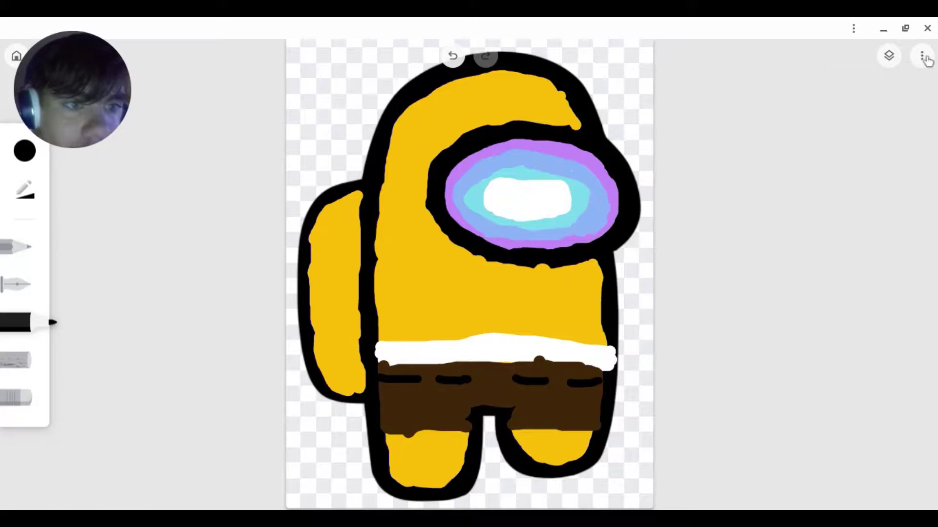
left_click(922, 55)
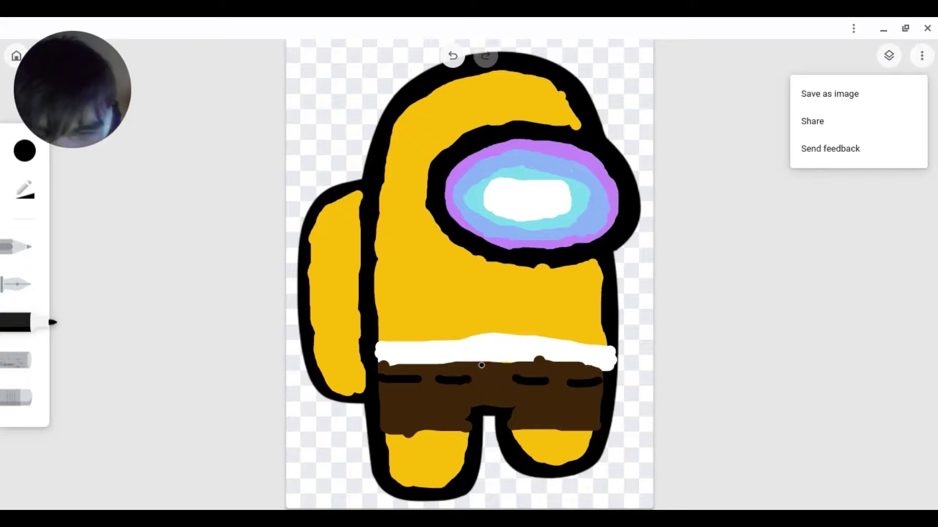
Step: Set the marker to dark red at a small size and outline a tie in the middle of the trousers below the white band
left_click(23, 191)
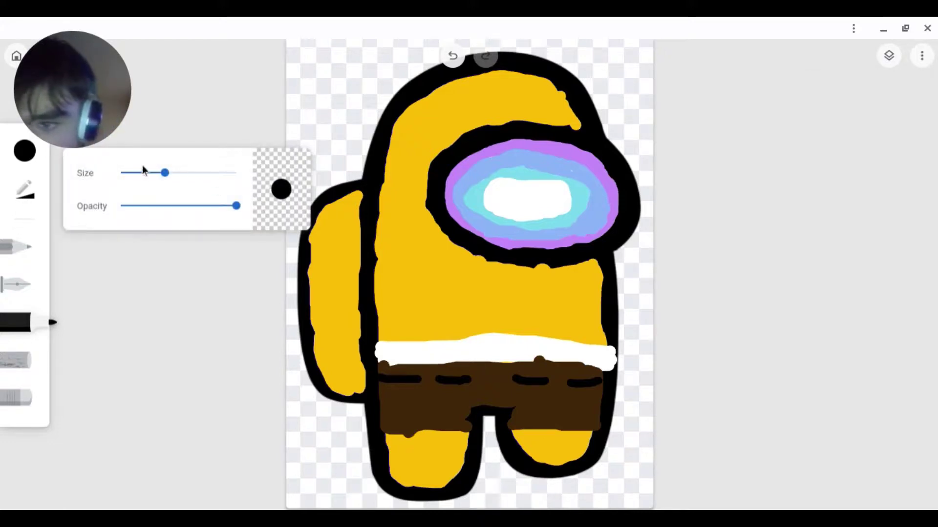
mouse_move(164, 172)
left_mouse_down()
mouse_move(137, 177)
mouse_move(117, 203)
left_mouse_up()
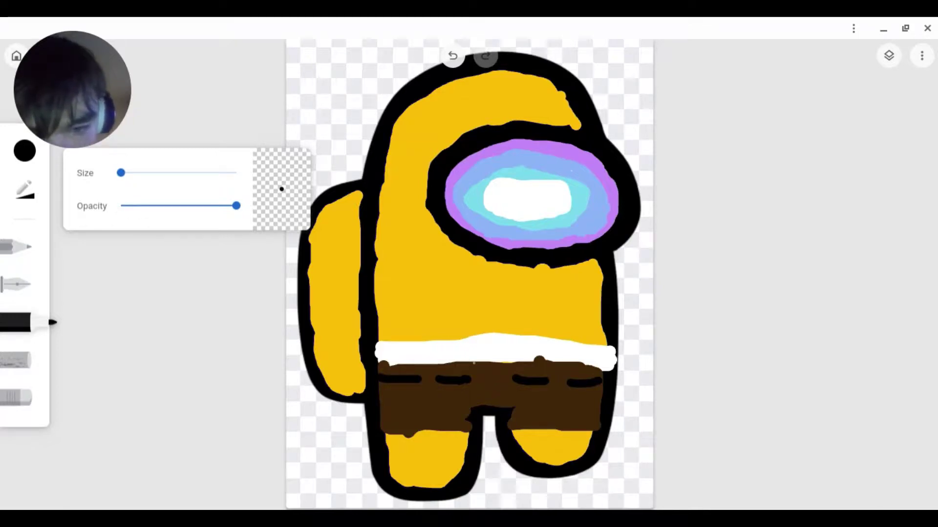
left_click(24, 151)
left_click(94, 285)
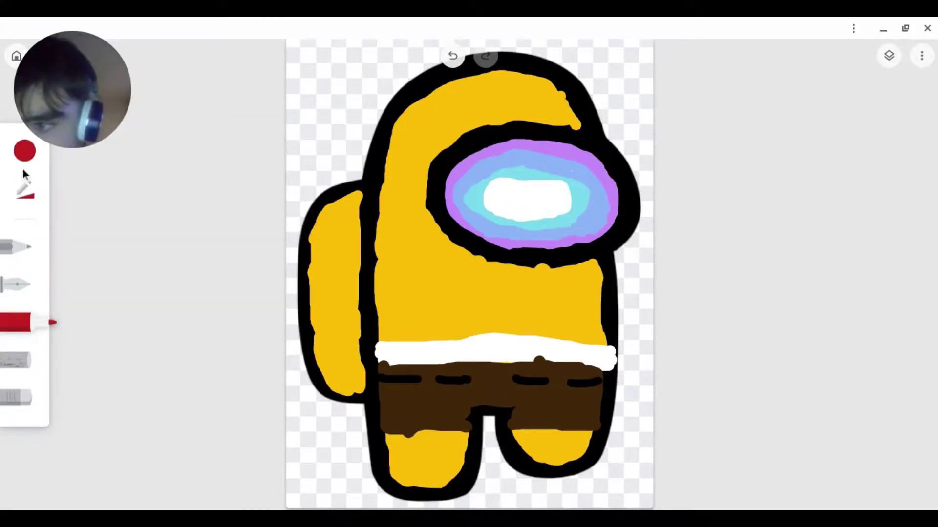
left_click(24, 190)
left_click_drag(120, 177, 136, 181)
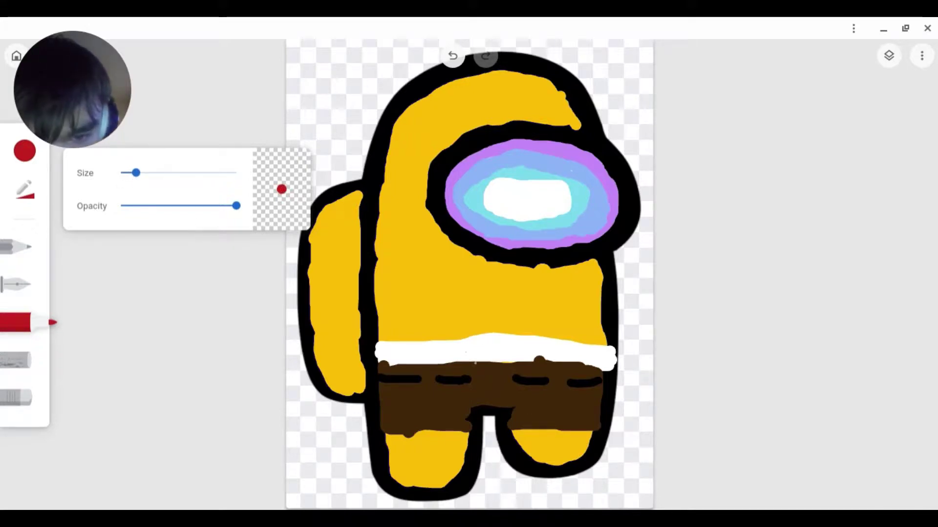
left_click(477, 365)
left_click_drag(475, 364, 507, 401)
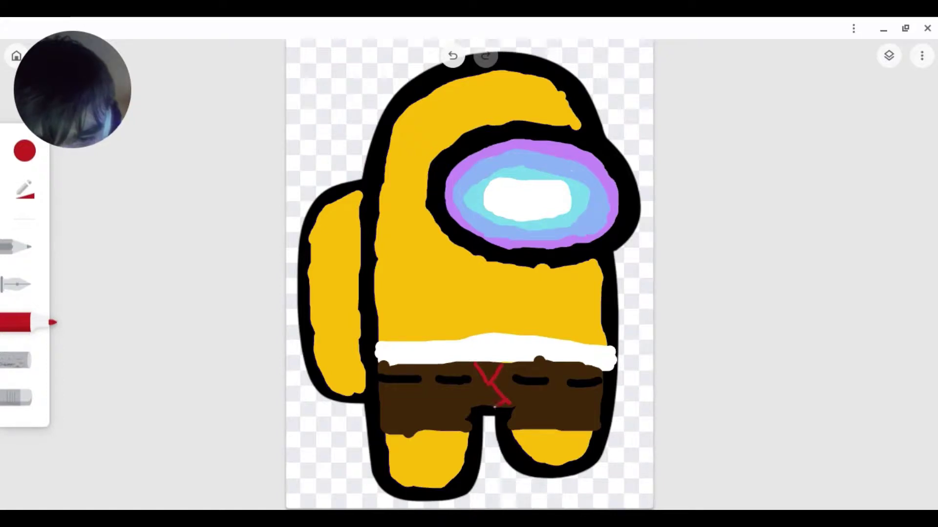
left_click_drag(489, 406, 483, 407)
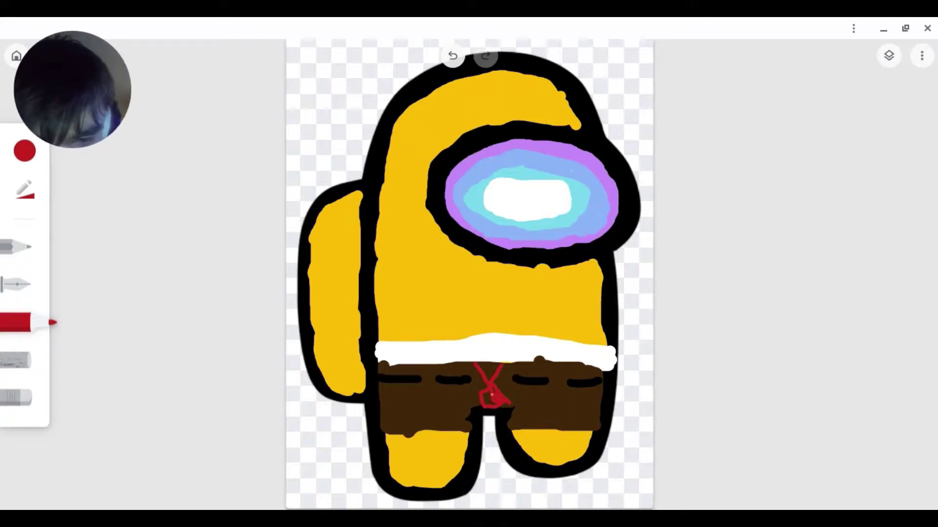
Step: Fill the whole tie with dark red, undoing the first fill stroke and painting it again
left_click_drag(494, 395, 486, 401)
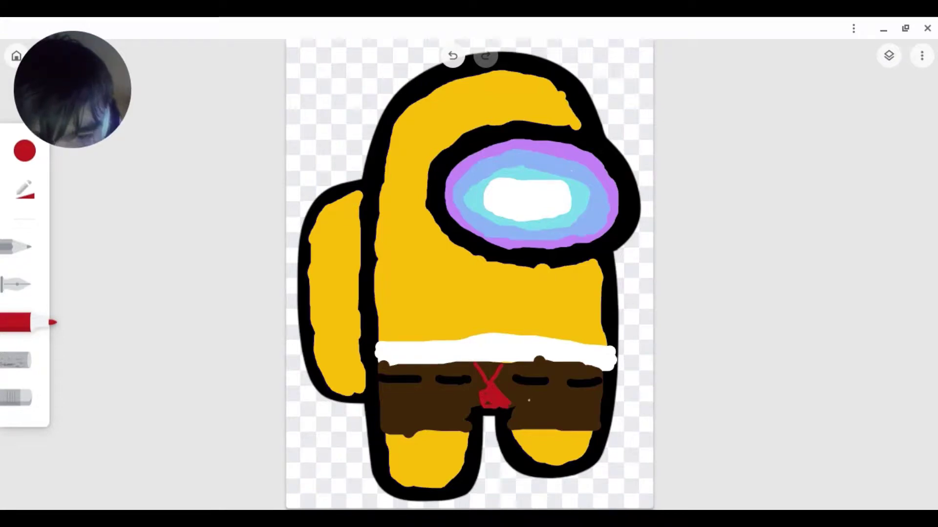
left_click(454, 56)
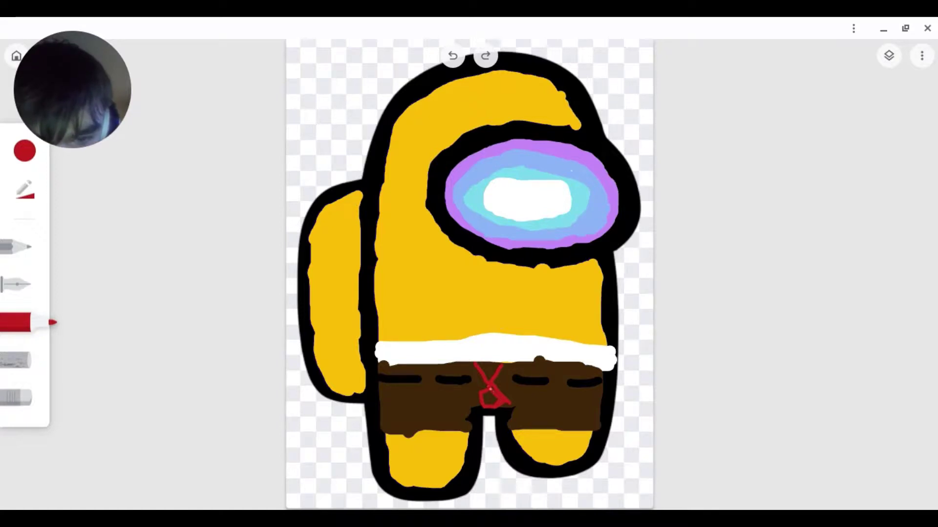
left_click(494, 391)
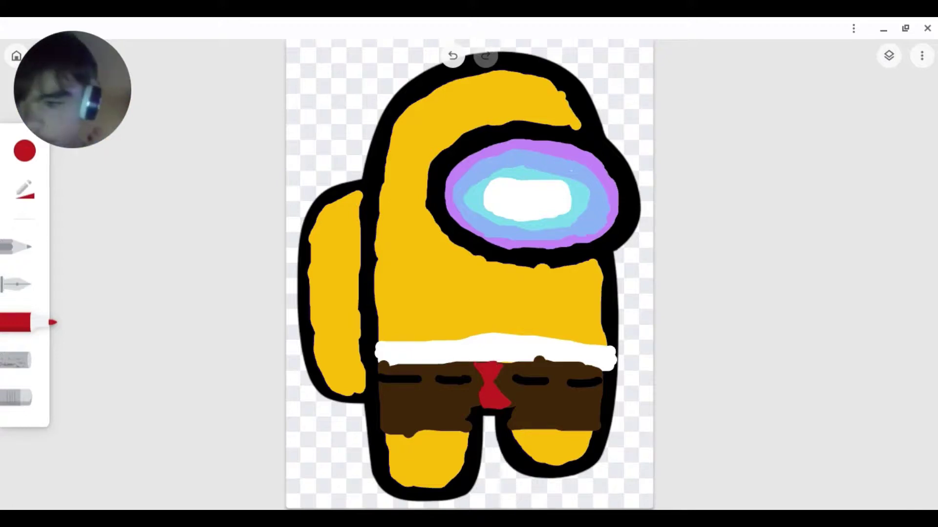
Step: Set the marker colour to white and enlarge its size to about three quarters of the range
left_click(19, 152)
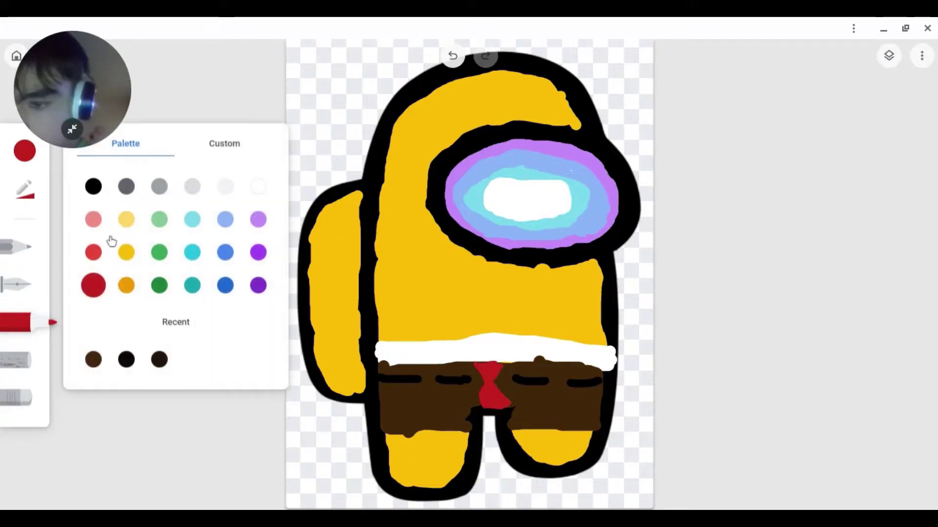
left_click(260, 186)
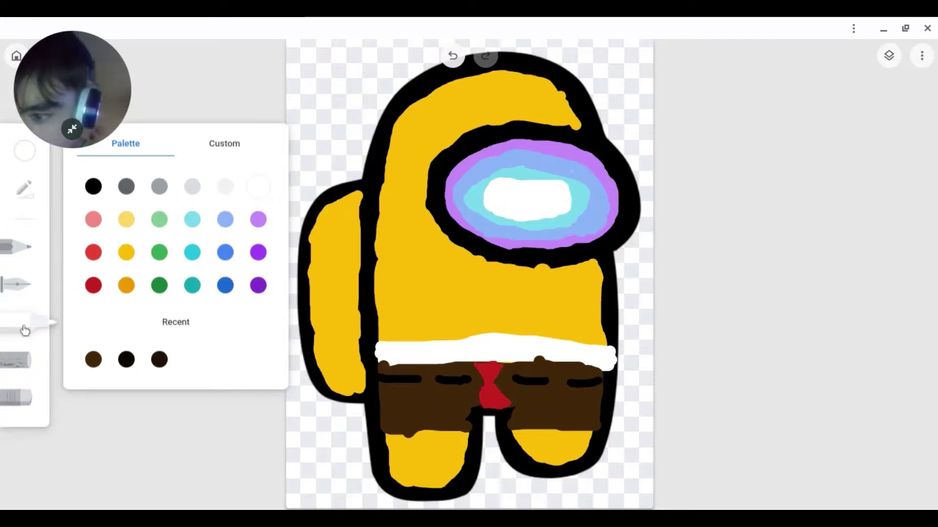
left_click(17, 197)
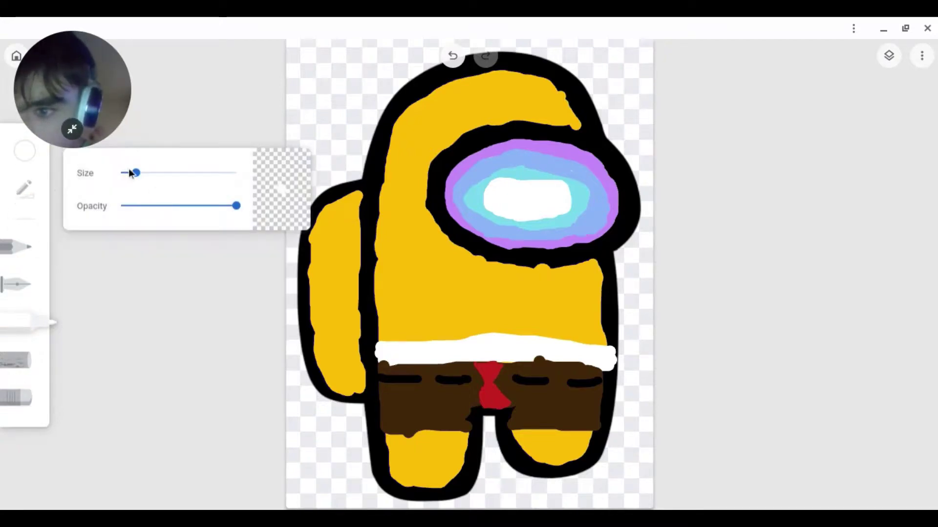
left_click_drag(130, 172, 210, 186)
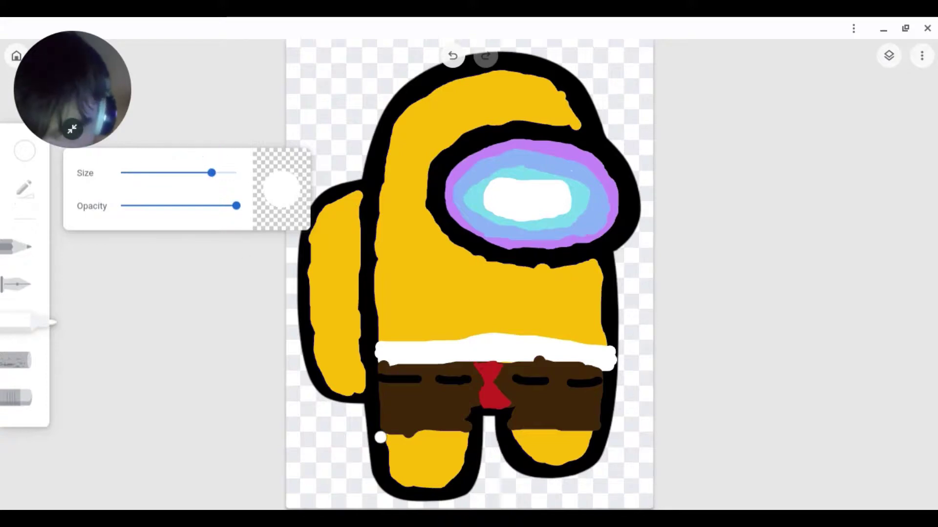
mouse_move(380, 438)
left_mouse_down()
mouse_move(471, 435)
mouse_move(450, 435)
left_mouse_up()
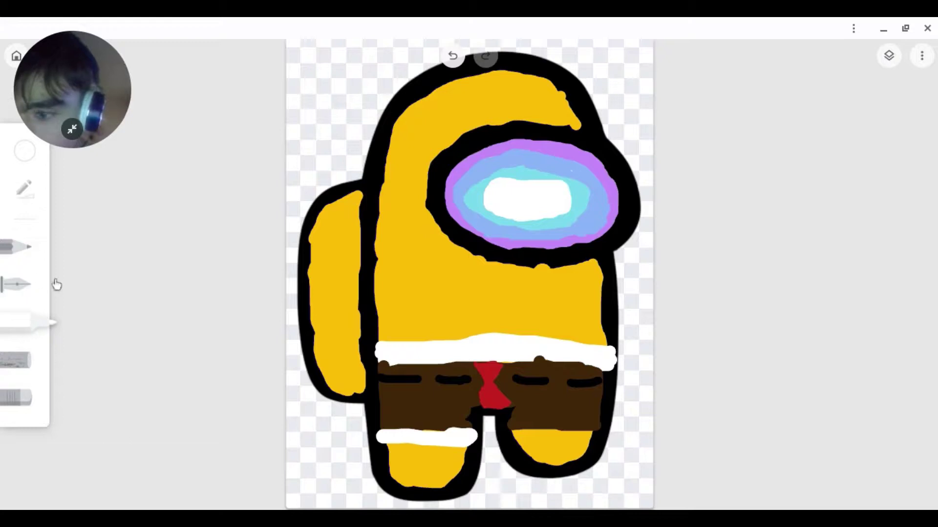
left_click(453, 56)
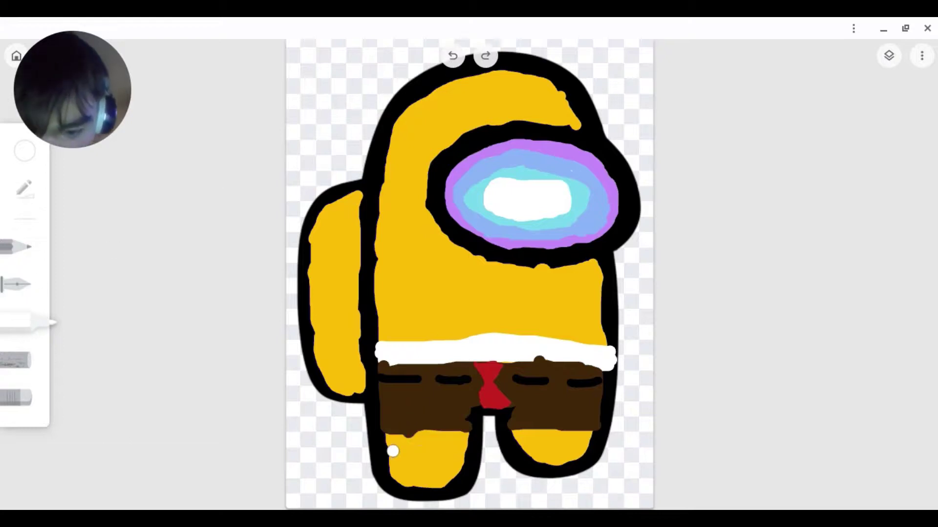
mouse_move(387, 453)
left_mouse_down()
mouse_move(464, 455)
mouse_move(447, 482)
mouse_move(394, 460)
left_mouse_up()
left_click(453, 55)
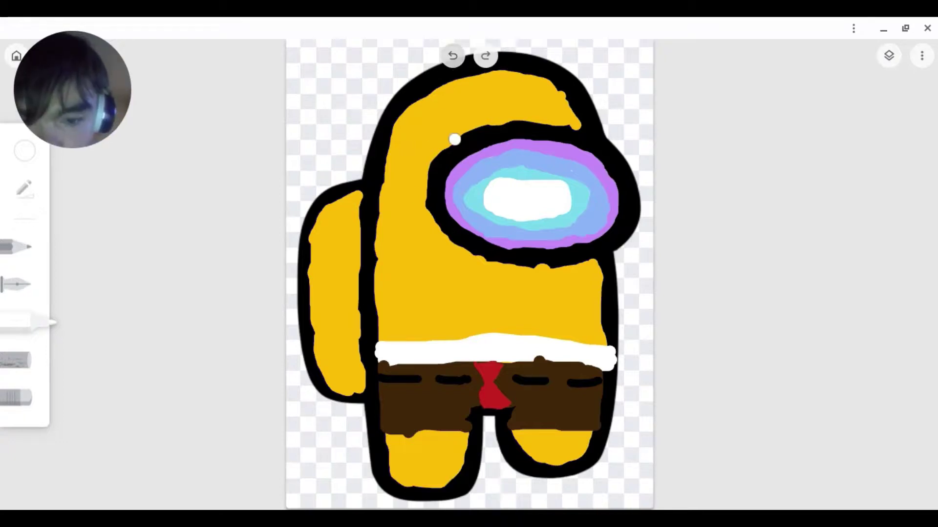
Step: Paint white socks over the lower part of both legs, leaving a yellow strip below the trousers
mouse_move(390, 459)
left_mouse_down()
mouse_move(461, 461)
mouse_move(442, 483)
mouse_move(419, 486)
mouse_move(394, 470)
mouse_move(444, 473)
mouse_move(392, 468)
left_mouse_up()
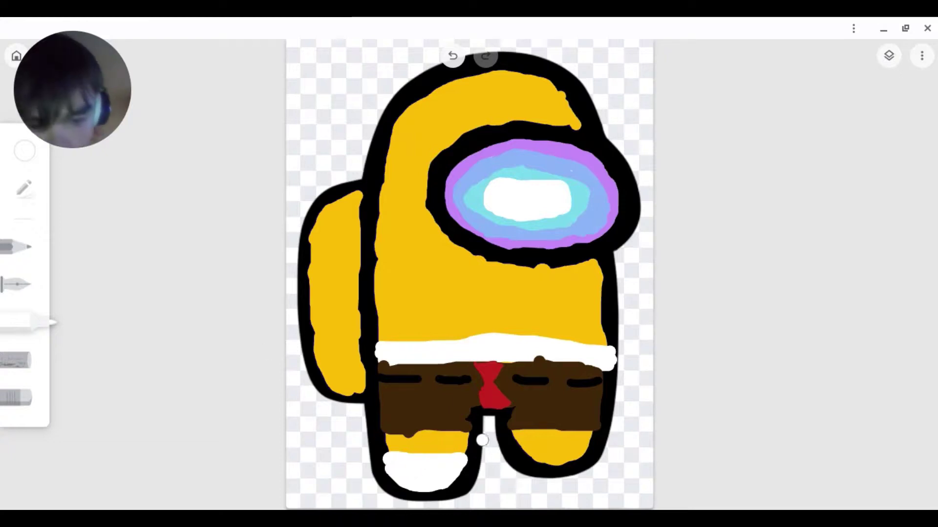
mouse_move(517, 446)
left_mouse_down()
mouse_move(588, 449)
mouse_move(539, 458)
left_mouse_up()
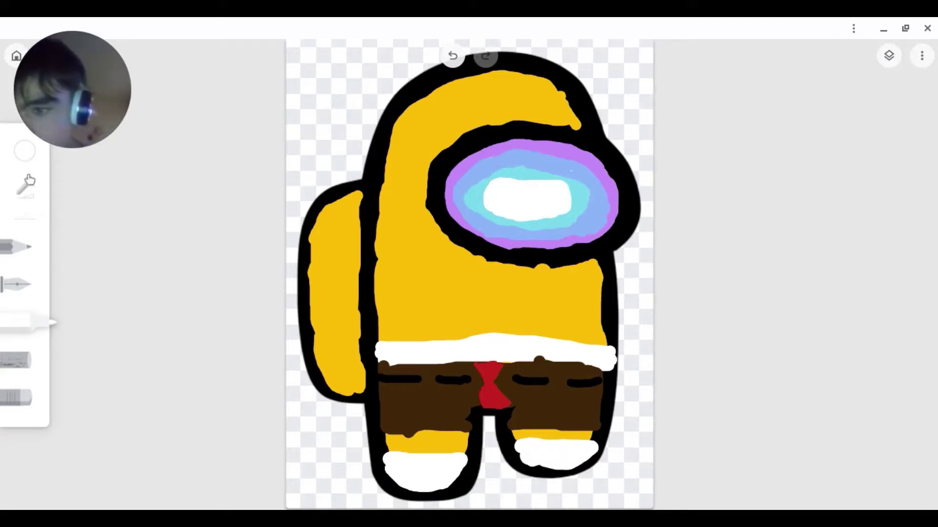
Step: Set the marker to dark red at a small size and paint a thin horizontal stripe across the upper part of each sock
left_click(25, 157)
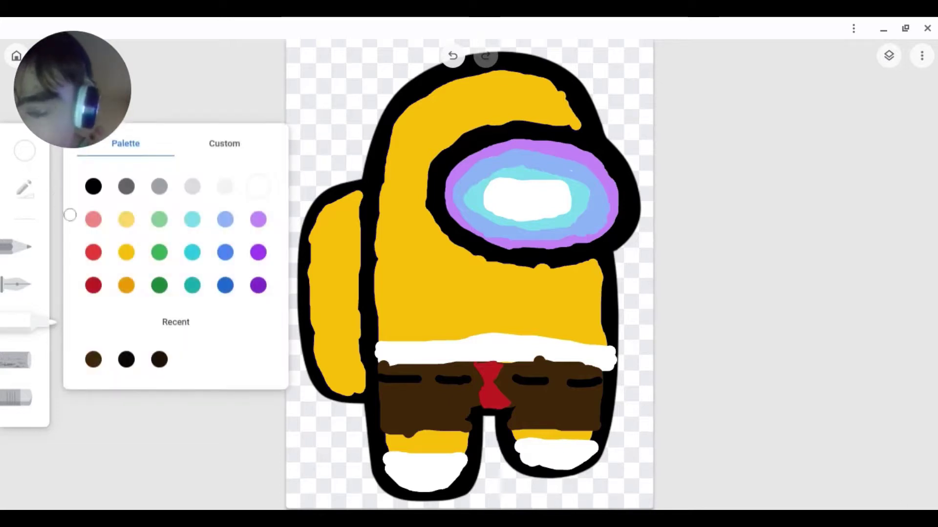
left_click(93, 285)
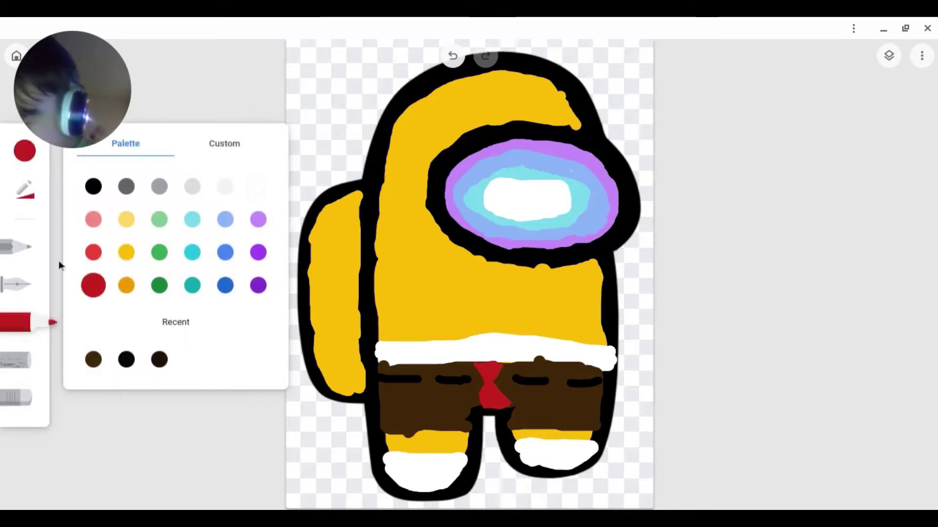
left_click(24, 189)
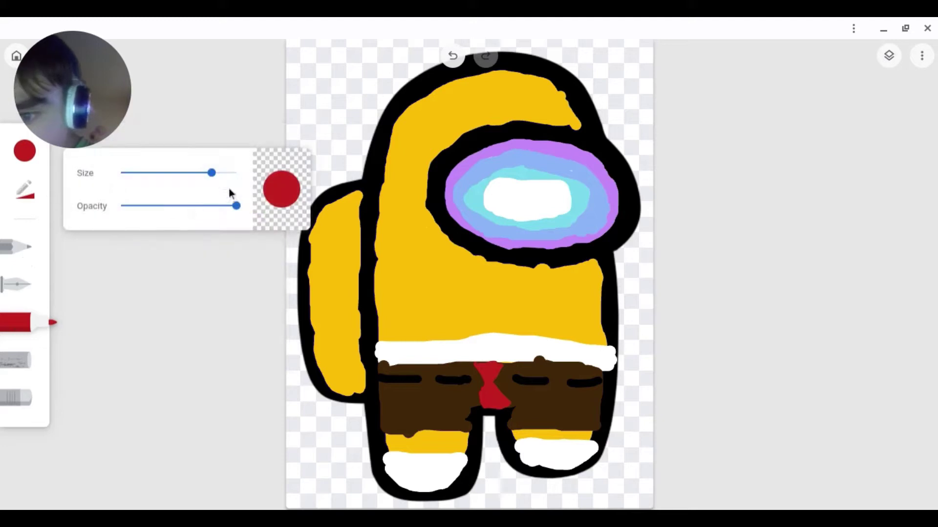
left_click_drag(209, 179, 134, 186)
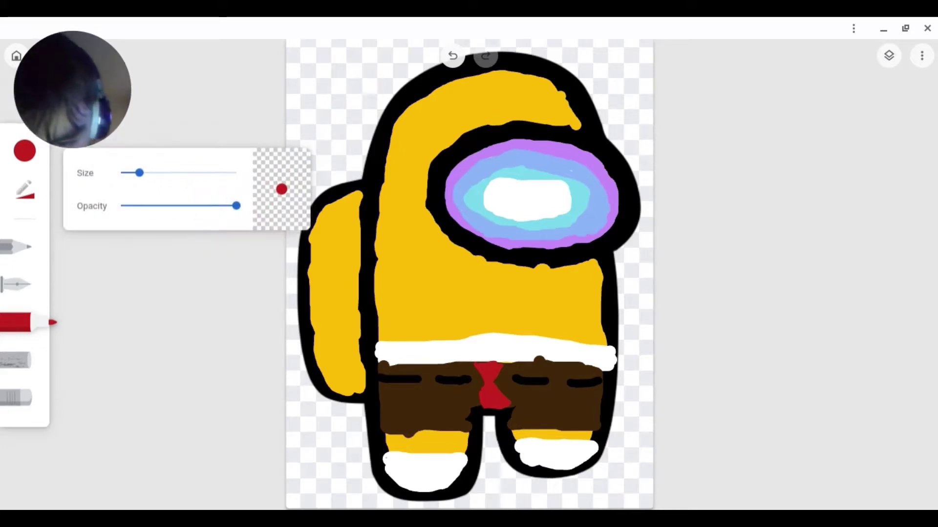
left_click_drag(384, 457, 454, 460)
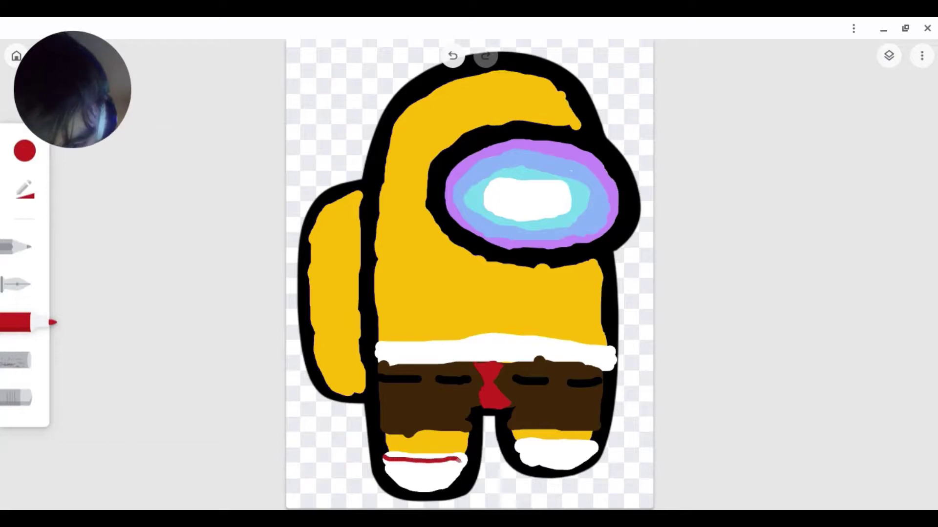
left_click_drag(384, 456, 468, 459)
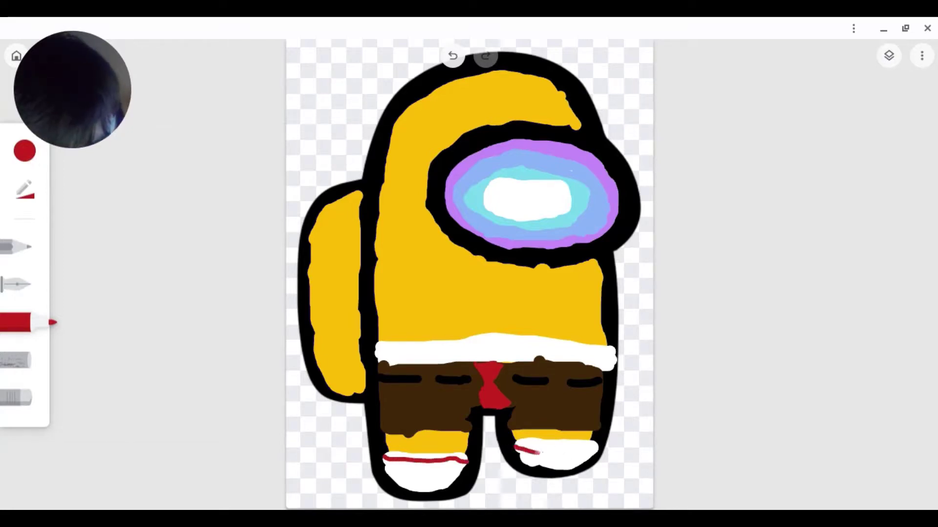
left_click_drag(539, 453, 580, 453)
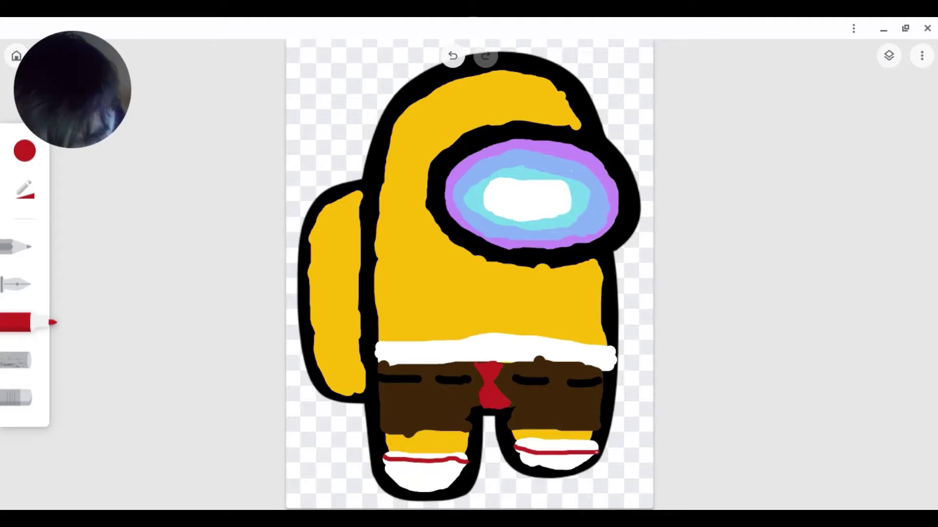
Step: Undo the dark red stripe on the front leg's sock and paint it again slightly higher
key("ctrl+z")
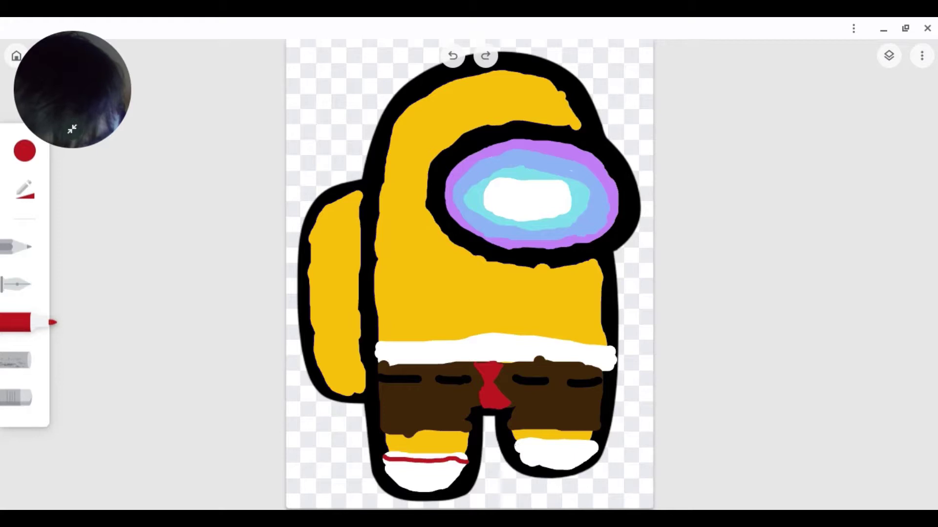
left_click_drag(513, 446, 553, 446)
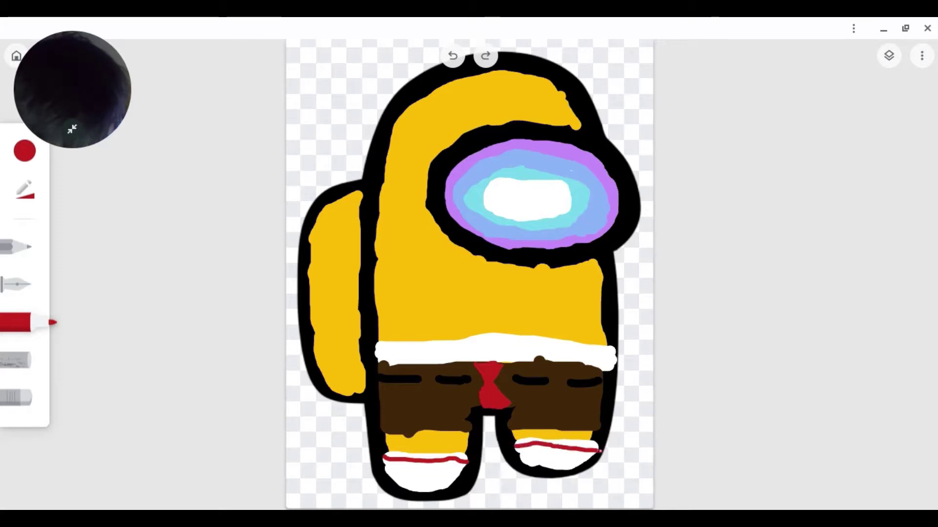
Step: Set the marker to a custom blue, #0400f0, and paint a thin stripe below the red one on each sock
left_click(24, 151)
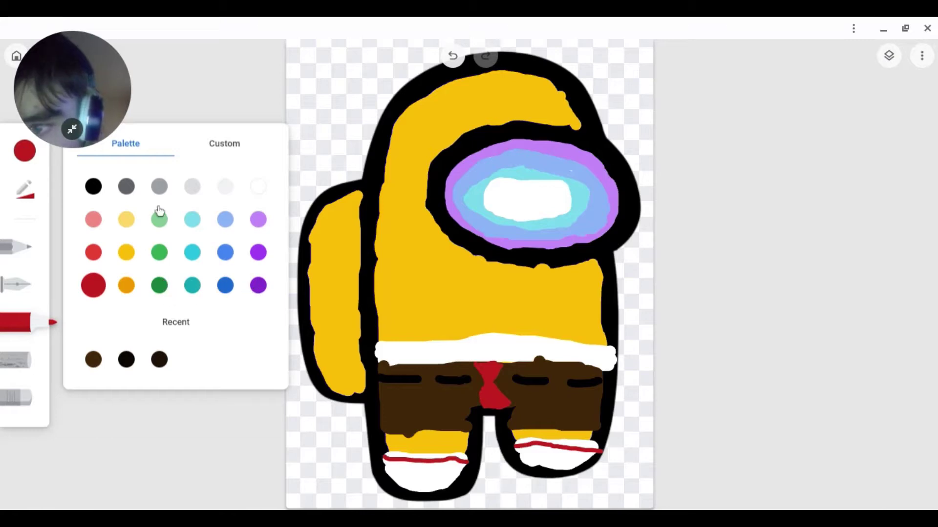
left_click(224, 143)
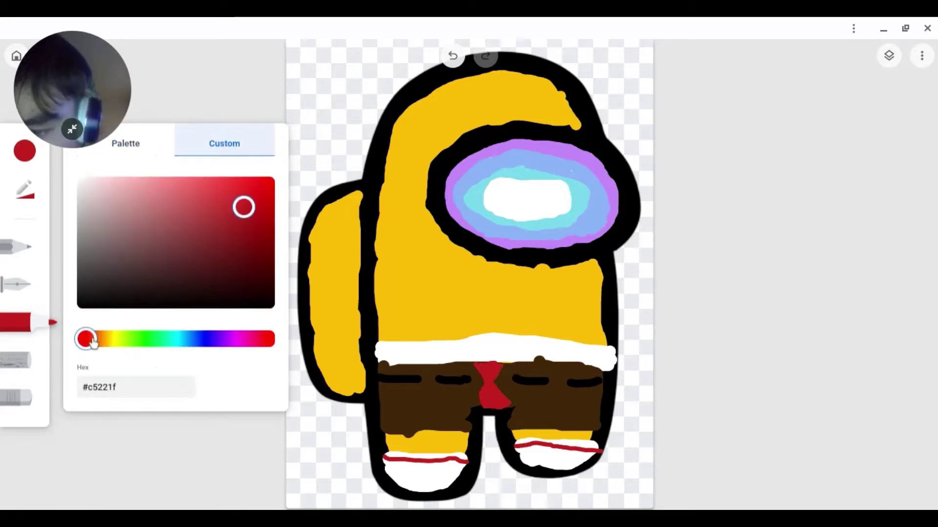
left_click_drag(93, 342, 207, 380)
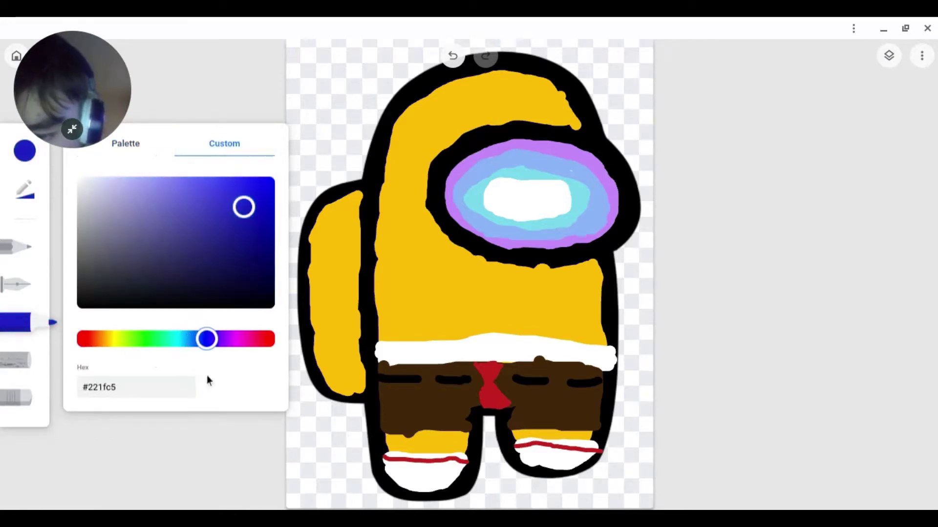
left_click_drag(243, 207, 277, 185)
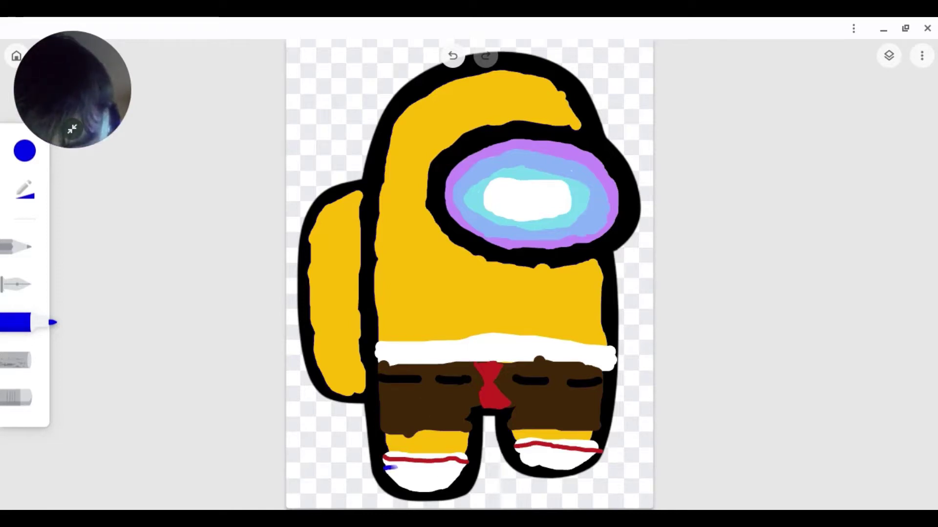
left_click_drag(397, 468, 462, 471)
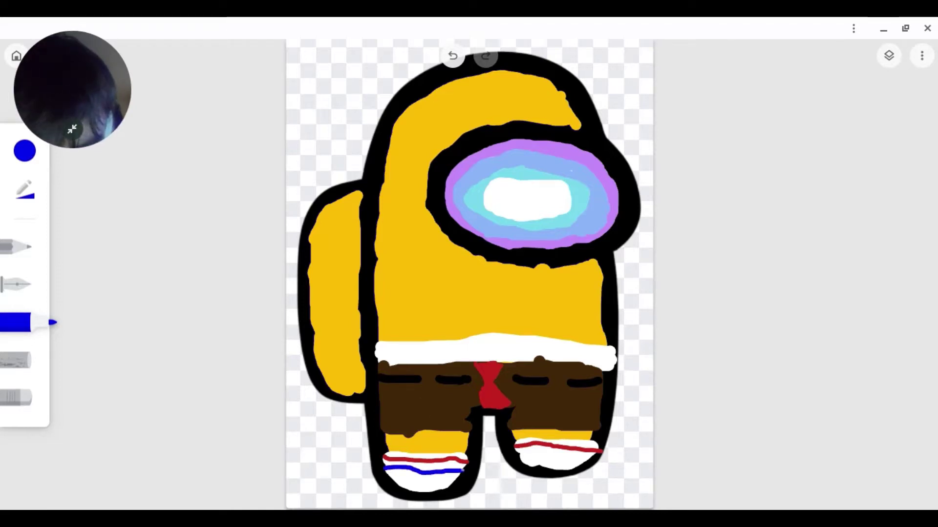
left_click_drag(518, 455, 588, 461)
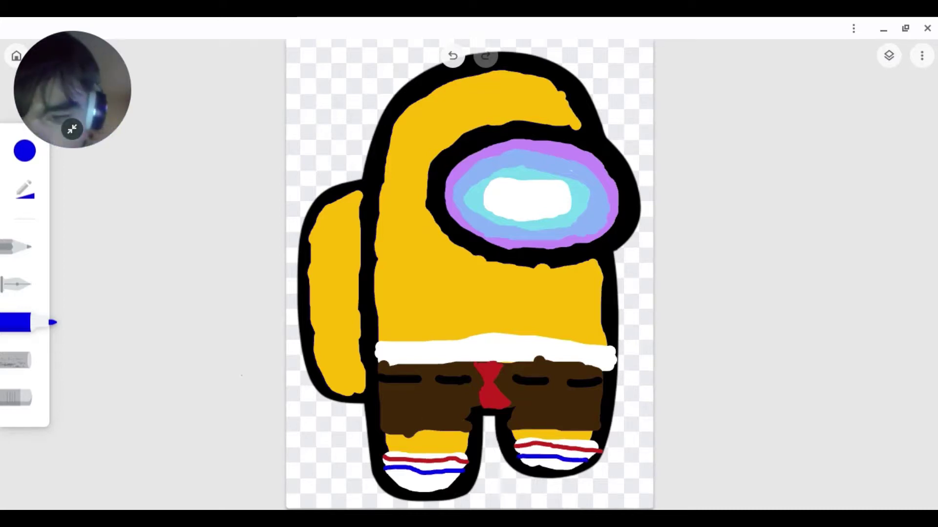
Step: Set the marker to black and outline the upper edge of the white shirt band, undoing the first stroke and redrawing it
left_click(24, 151)
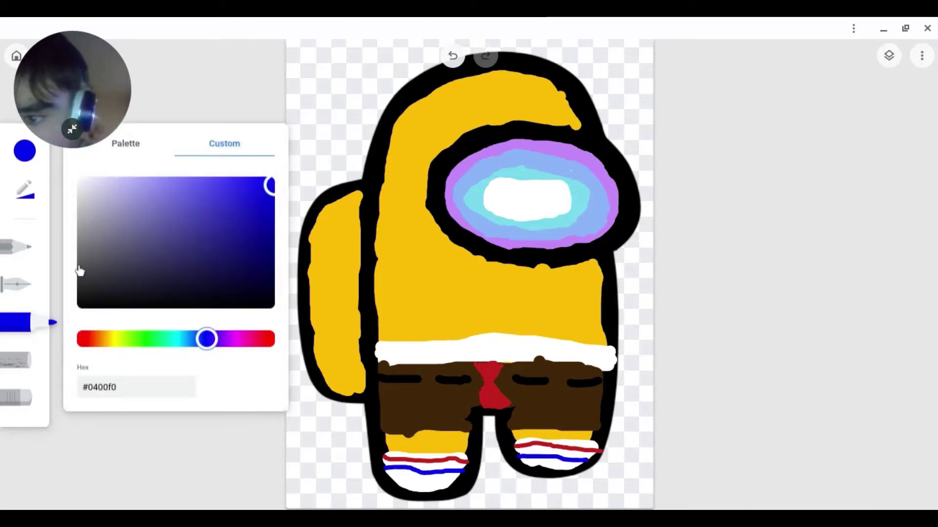
left_click(136, 145)
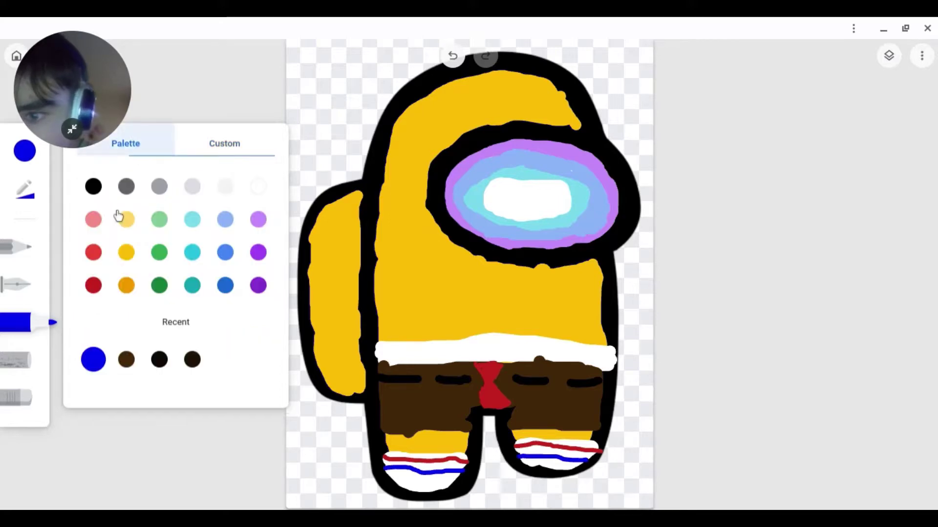
left_click(93, 186)
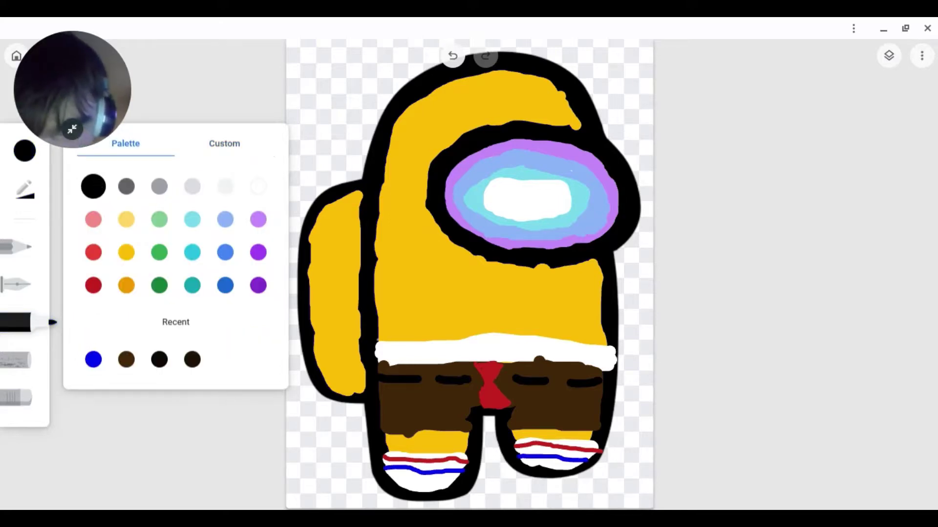
mouse_move(379, 343)
left_mouse_down()
mouse_move(524, 335)
mouse_move(548, 338)
mouse_move(549, 351)
left_mouse_up()
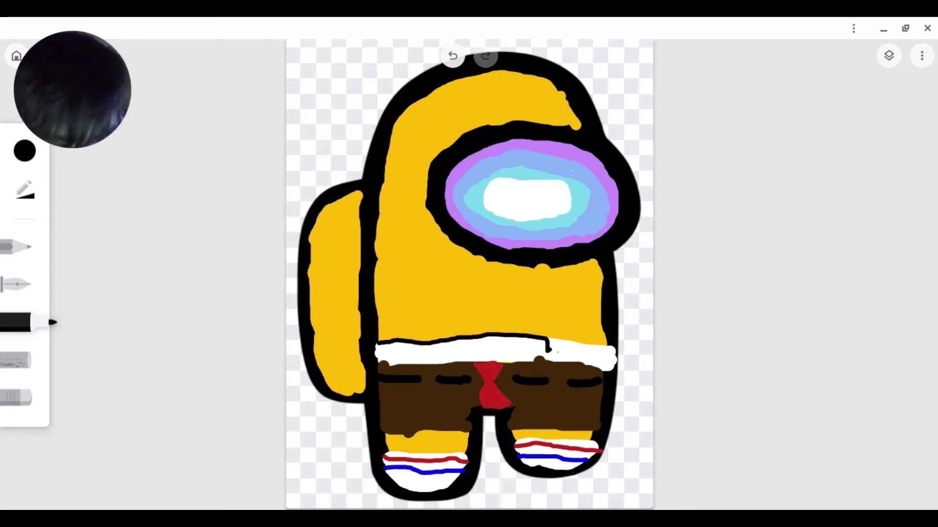
left_click(453, 56)
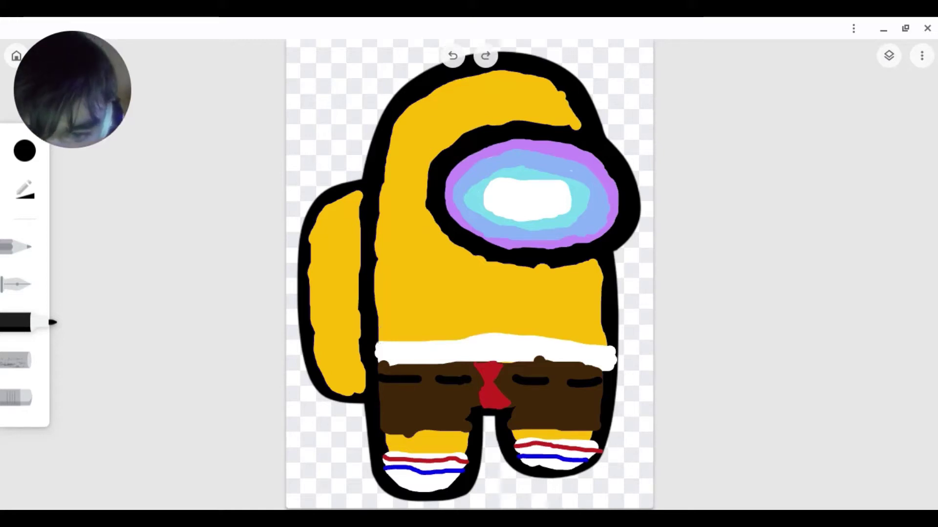
left_click_drag(376, 342, 457, 341)
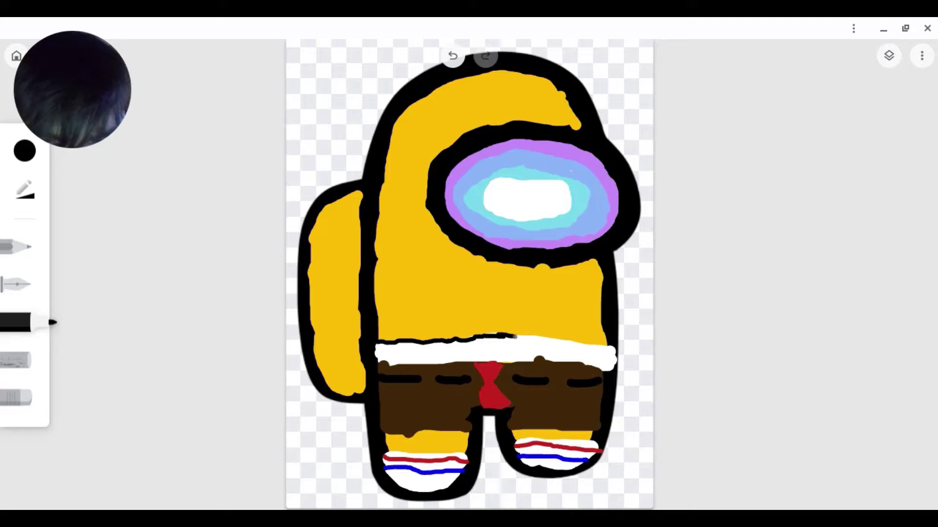
left_click_drag(524, 336, 597, 345)
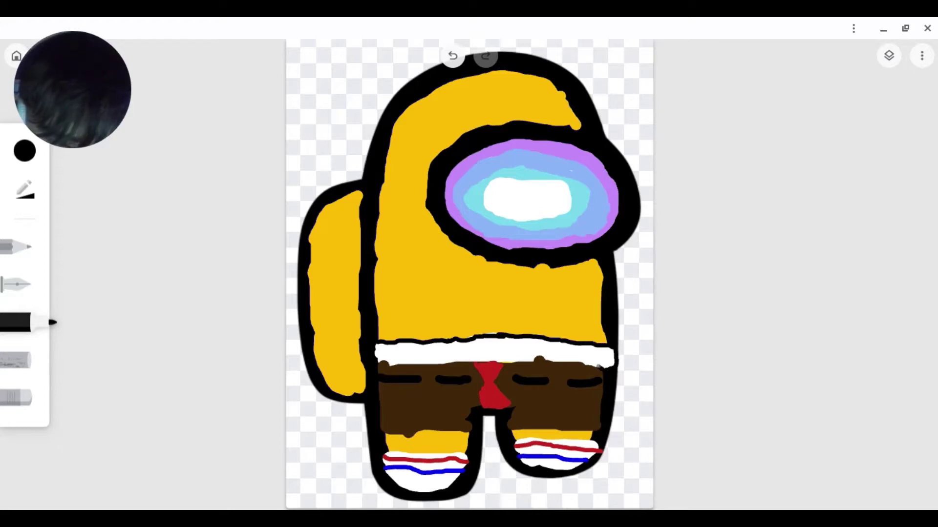
Step: Outline the white band's lower edge and both ends in black, and trace the sides of the red tie
left_click_drag(581, 361, 557, 360)
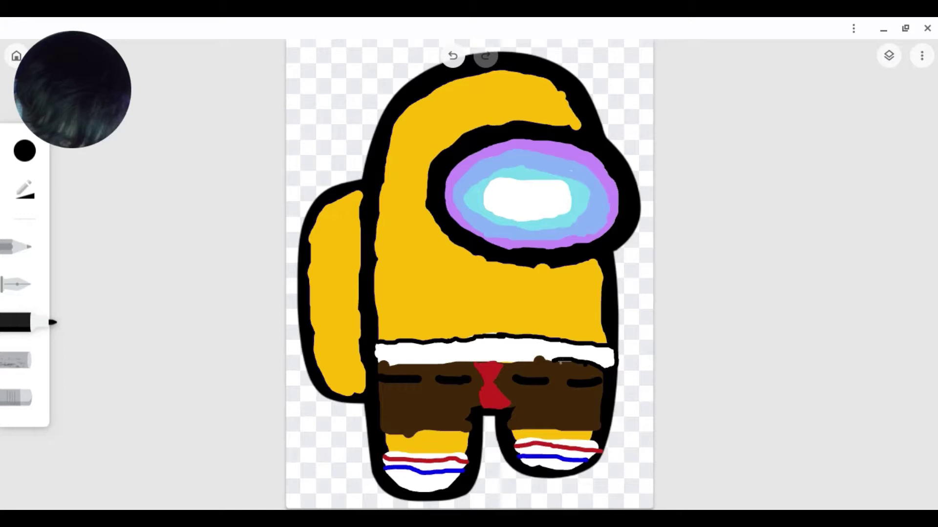
left_click_drag(574, 362, 561, 362)
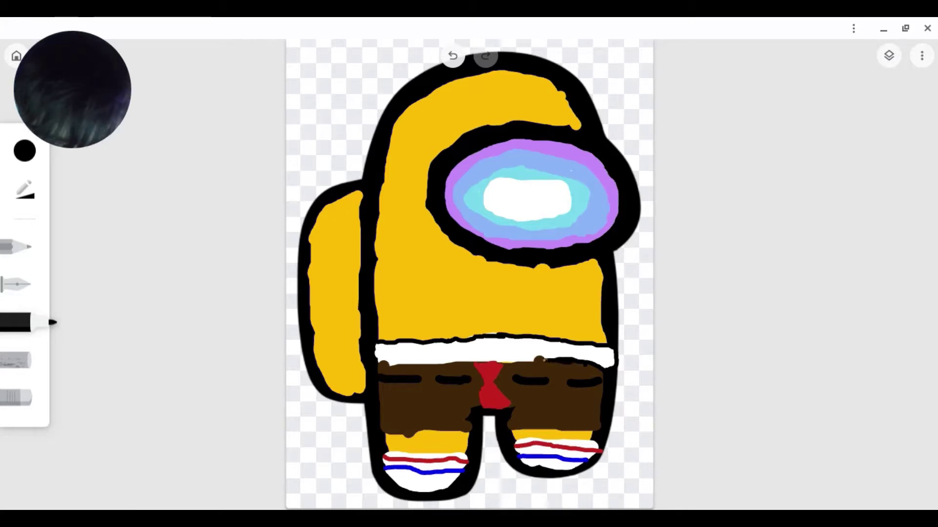
left_click_drag(539, 362, 528, 362)
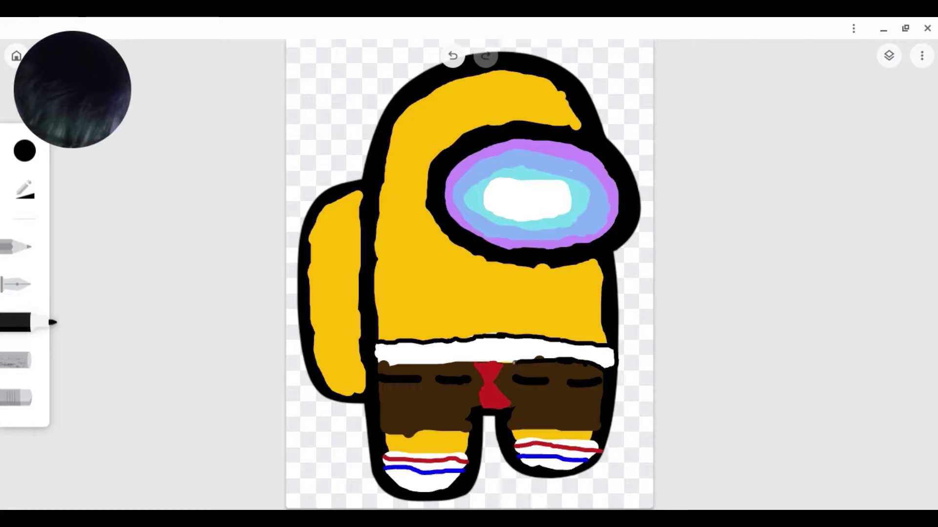
left_click_drag(516, 362, 503, 362)
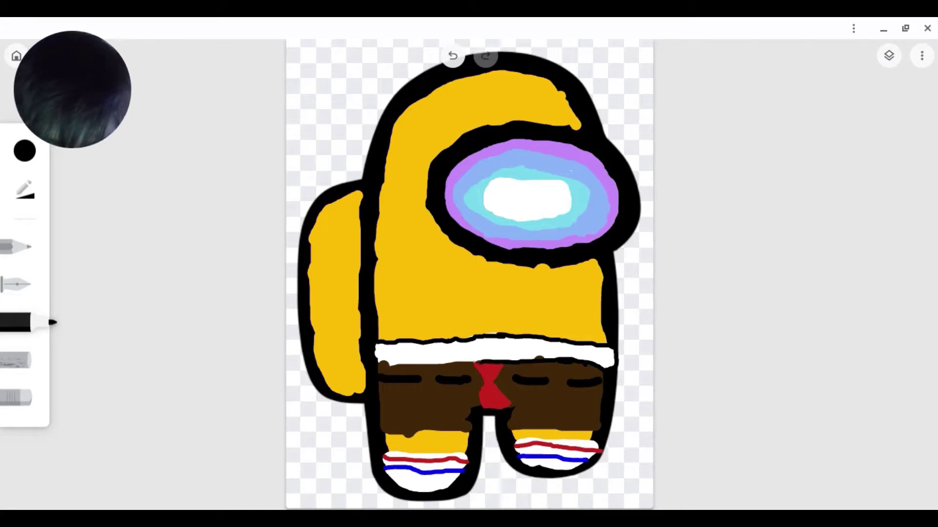
left_click_drag(457, 362, 443, 362)
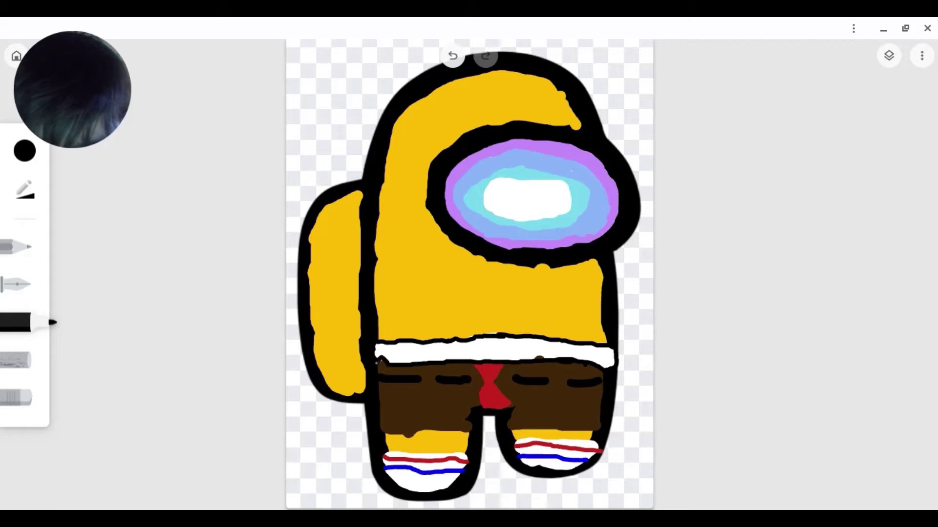
left_click_drag(379, 356, 379, 339)
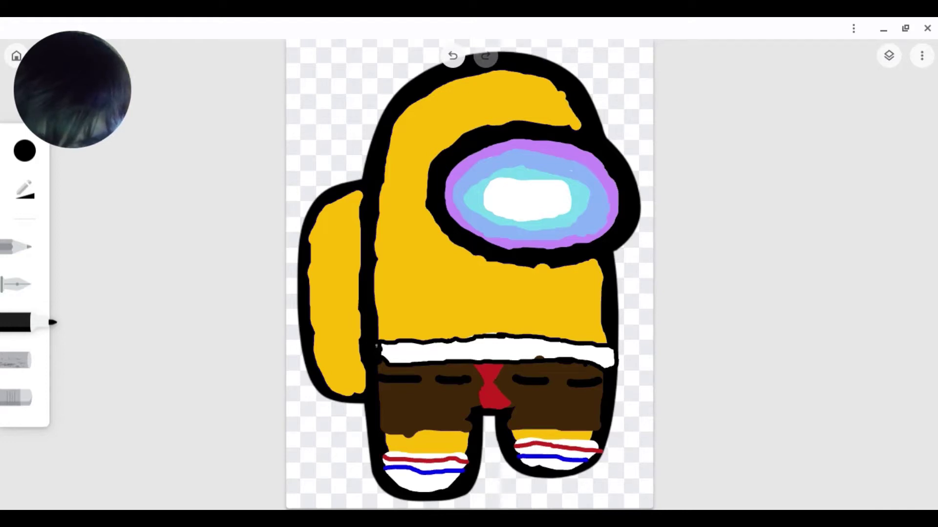
mouse_move(612, 349)
left_mouse_down()
mouse_move(611, 368)
mouse_move(610, 348)
mouse_move(606, 368)
mouse_move(608, 350)
left_mouse_up()
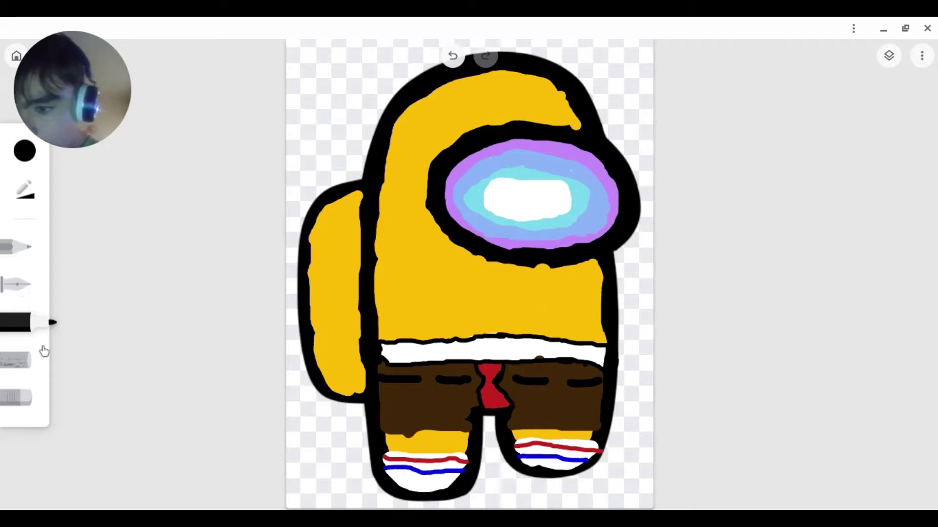
Step: Set the marker to dark green at size 63 and dot the first sponge spots on the head and lower torso
left_click(29, 201)
left_click_drag(138, 172, 190, 191)
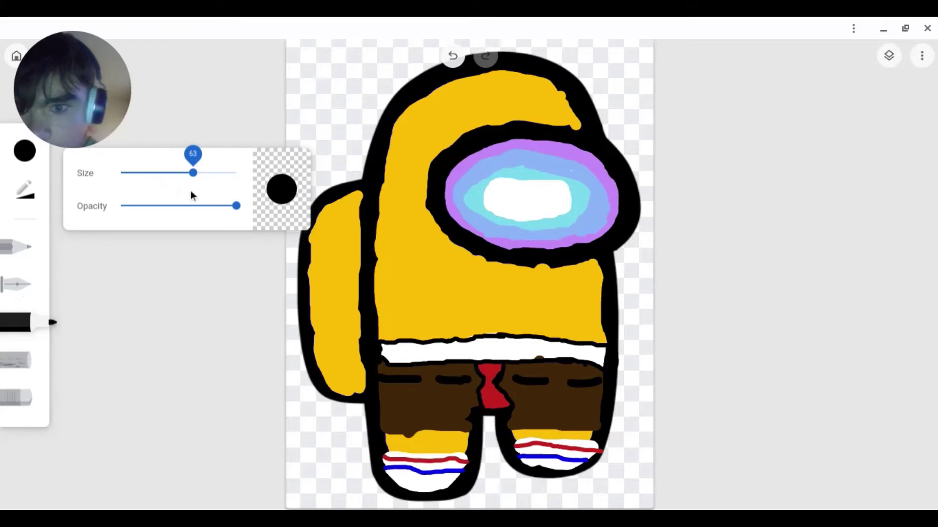
left_click(24, 152)
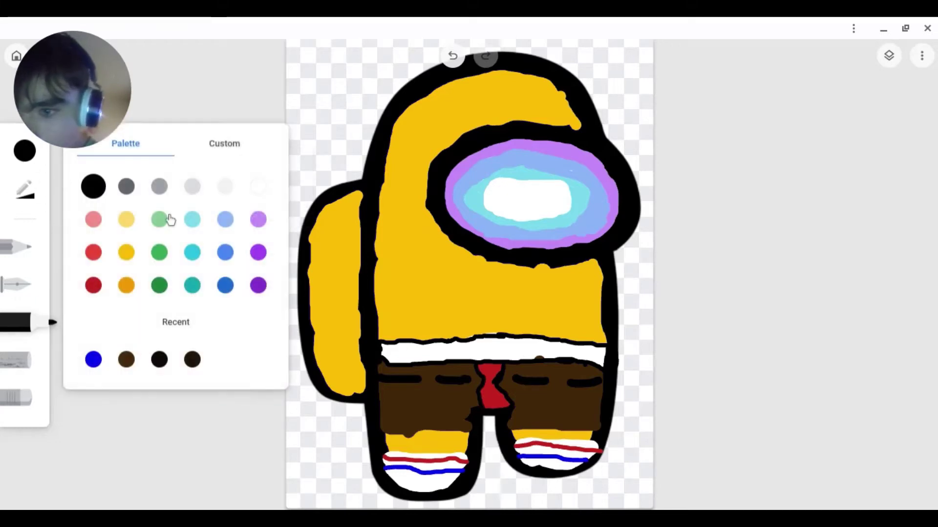
left_click(159, 287)
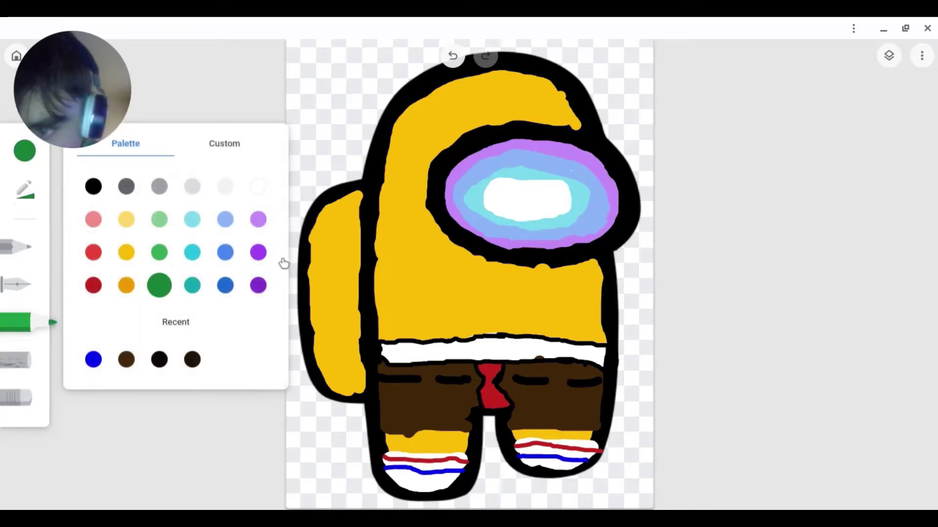
left_click(452, 106)
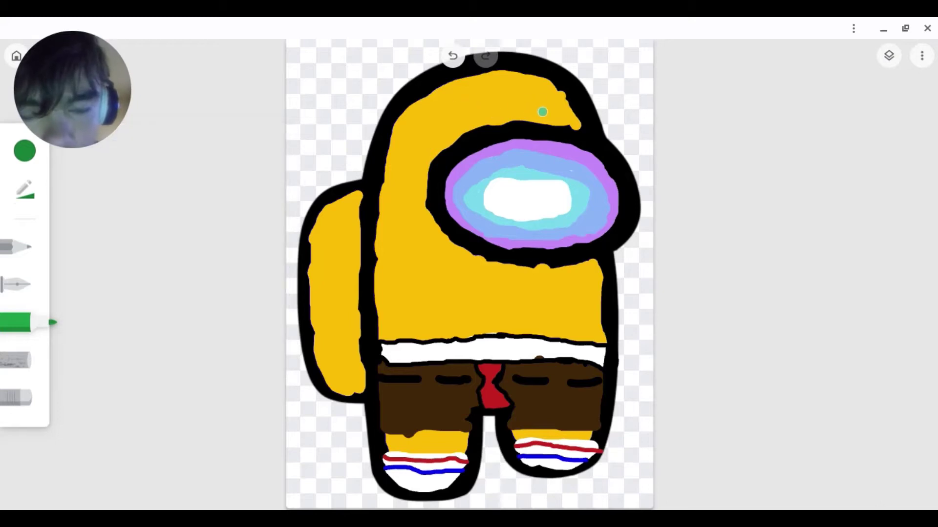
left_click(541, 102)
left_click(432, 110)
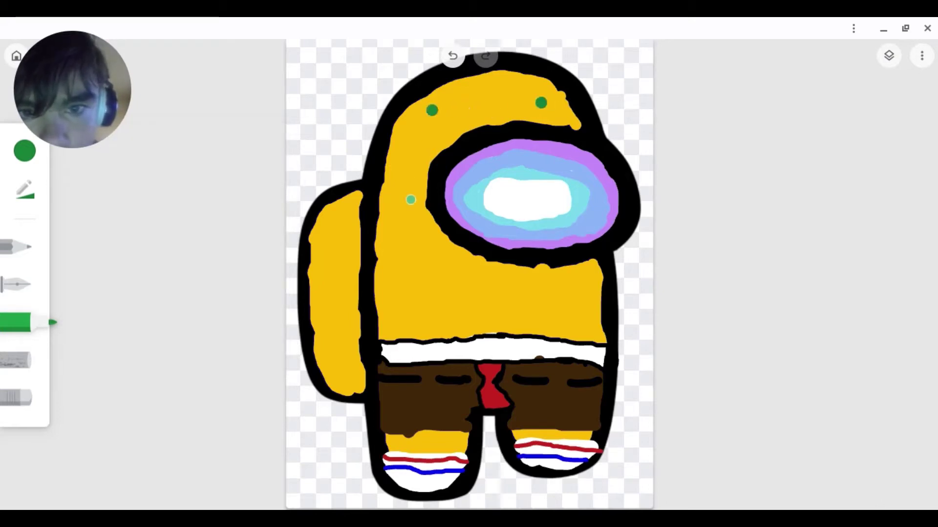
left_click(390, 304)
left_click(574, 314)
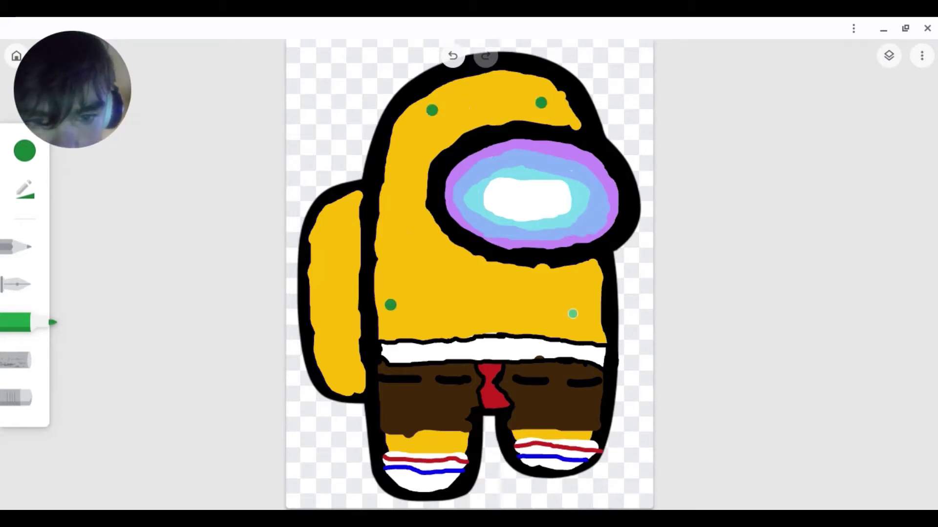
left_click(397, 271)
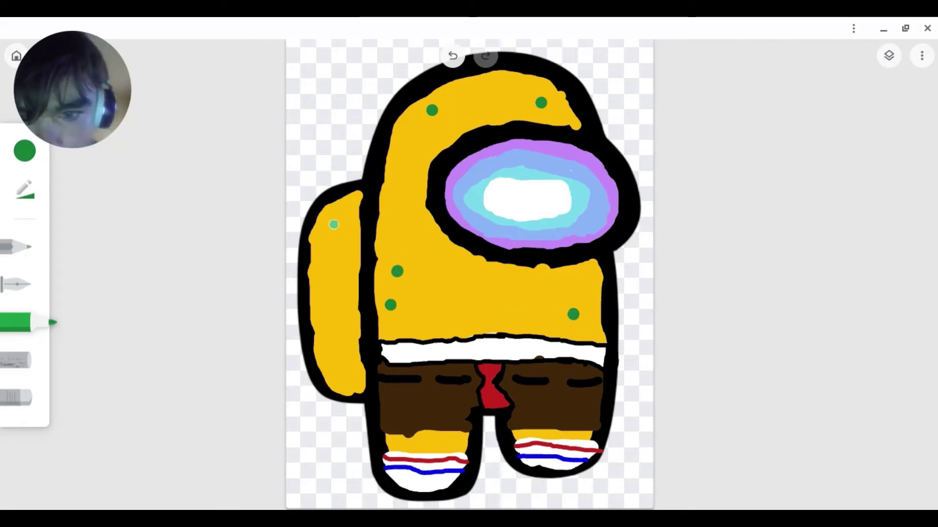
Step: Add three dark green spots down the backpack
left_click(334, 224)
left_click(330, 352)
left_click(335, 295)
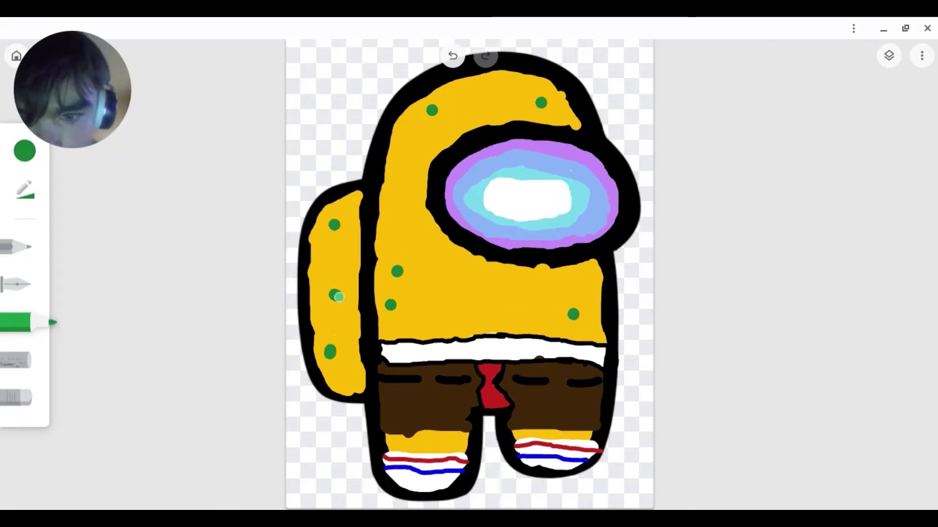
Step: Add green spots behind and above the visor and across the torso between the visor and the white band
left_click(407, 168)
left_click(500, 103)
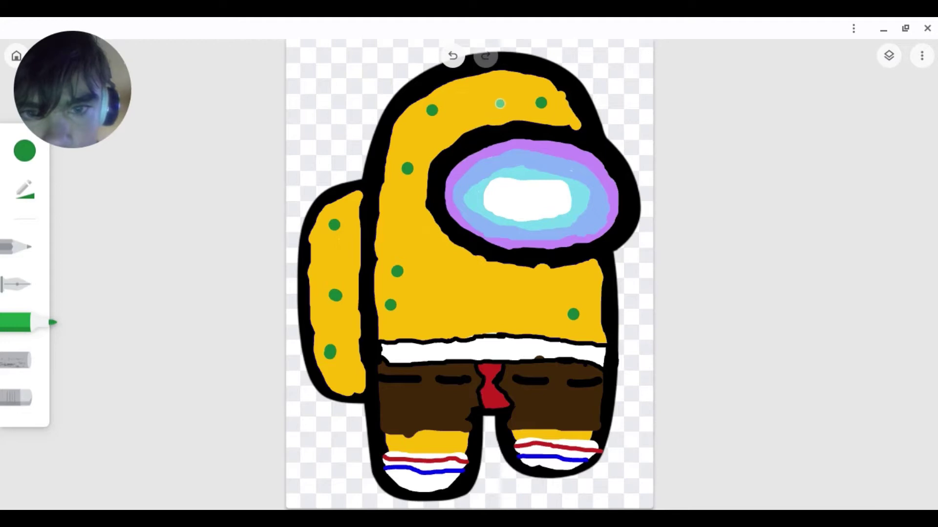
left_click(508, 313)
left_click(477, 317)
left_click(436, 283)
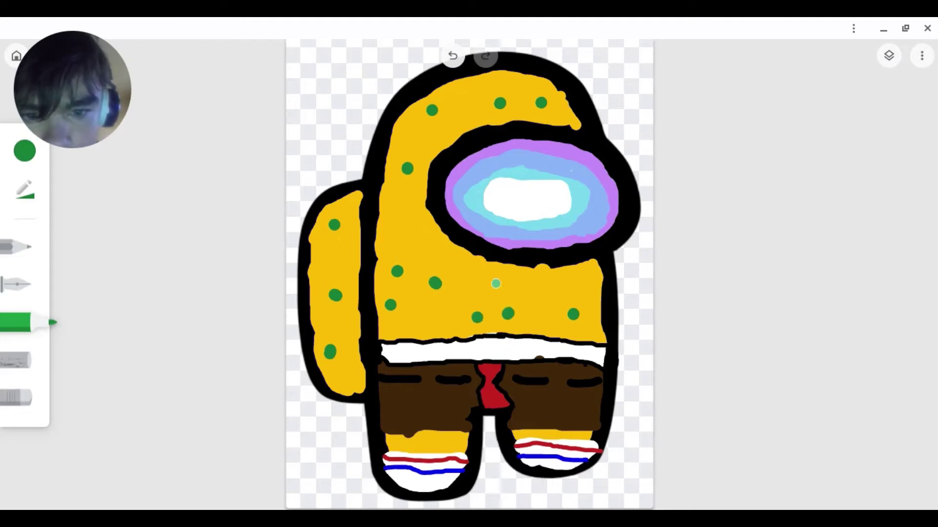
left_click(509, 285)
left_click(565, 293)
left_click(438, 324)
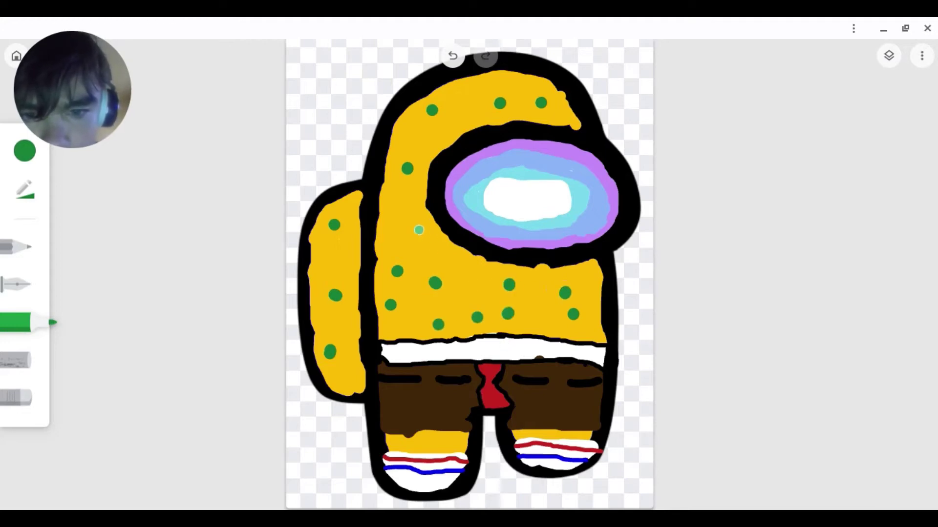
Step: Add more dark green sponge spots behind the visor and along the top of the crewmate's head
left_click(401, 241)
left_click(410, 192)
left_click(413, 141)
left_click(465, 106)
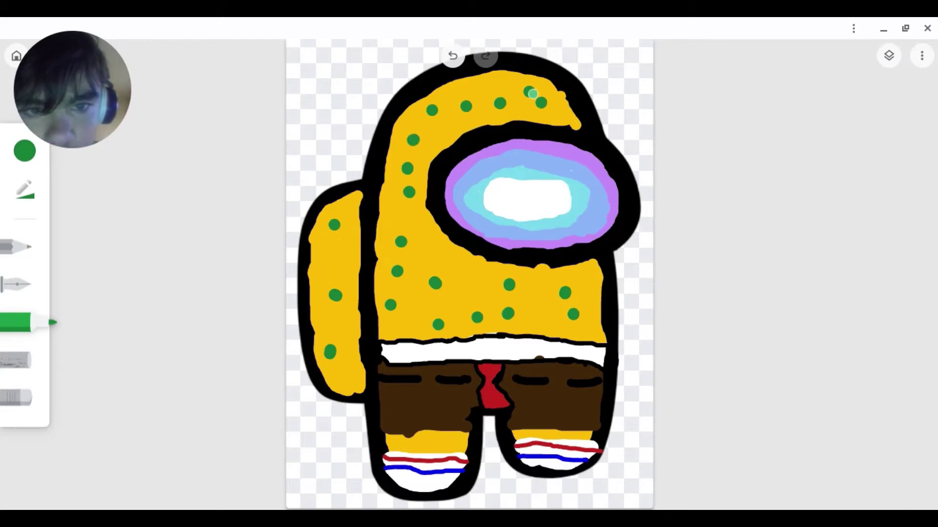
left_click(456, 124)
left_click(503, 87)
left_click(561, 114)
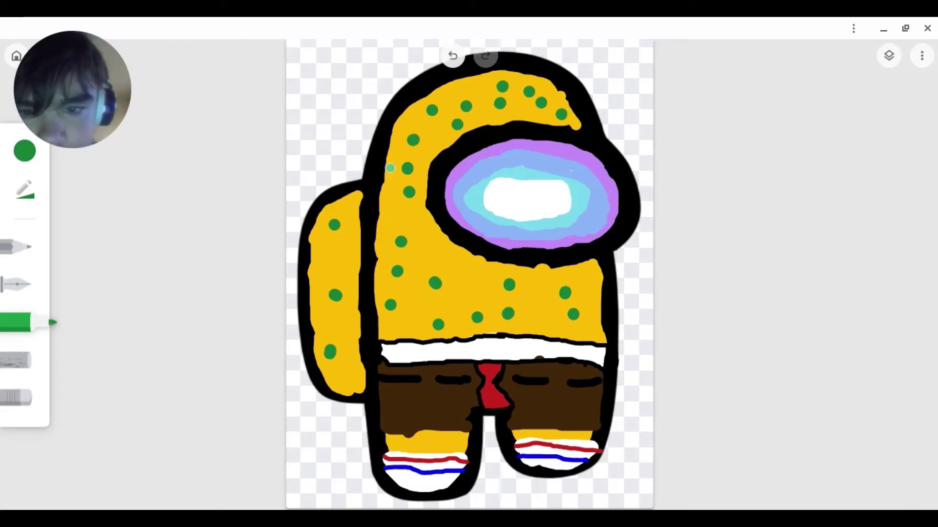
Step: Fill out the backpack with more green spots, in its upper half, along its inner edge and near its base
left_click(325, 266)
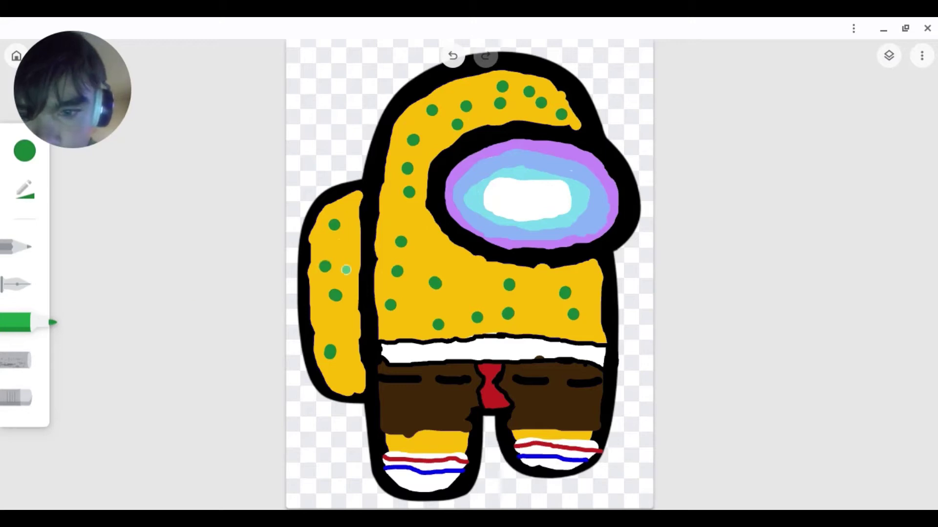
left_click(360, 332)
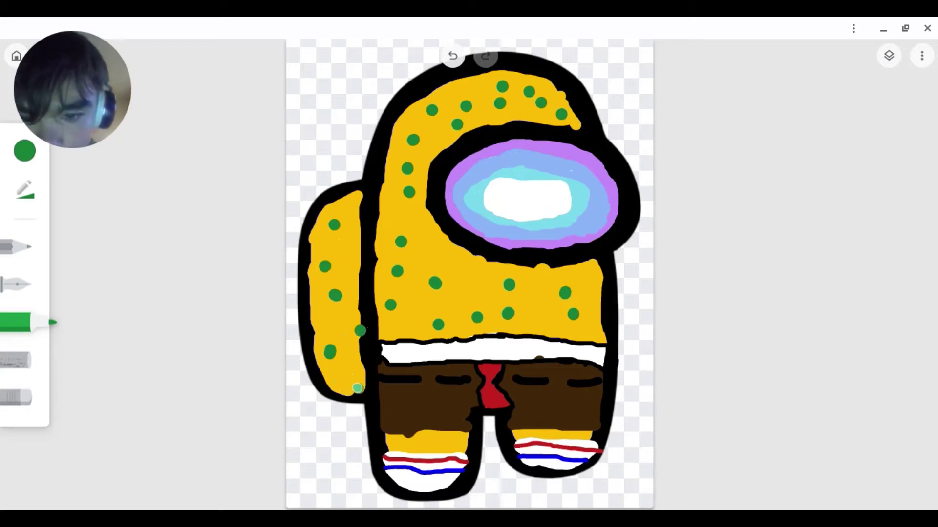
left_click(357, 389)
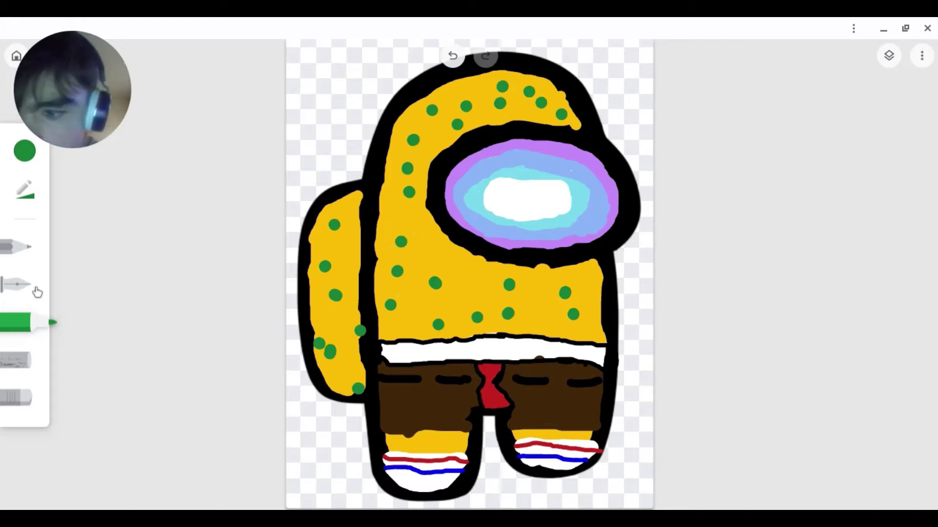
Step: Shrink the green marker to a small size and scatter tiny spots over the lower torso, head, area behind the visor and backpack
left_click(24, 153)
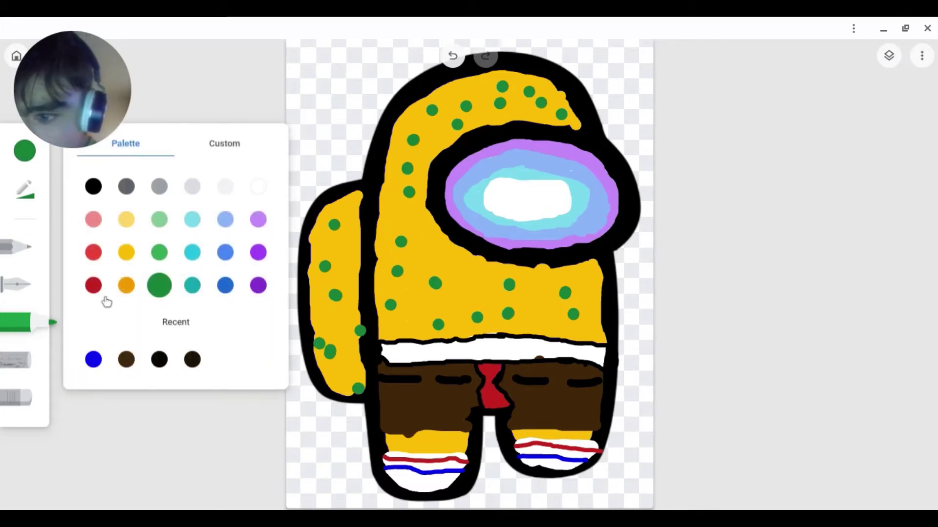
left_click(24, 190)
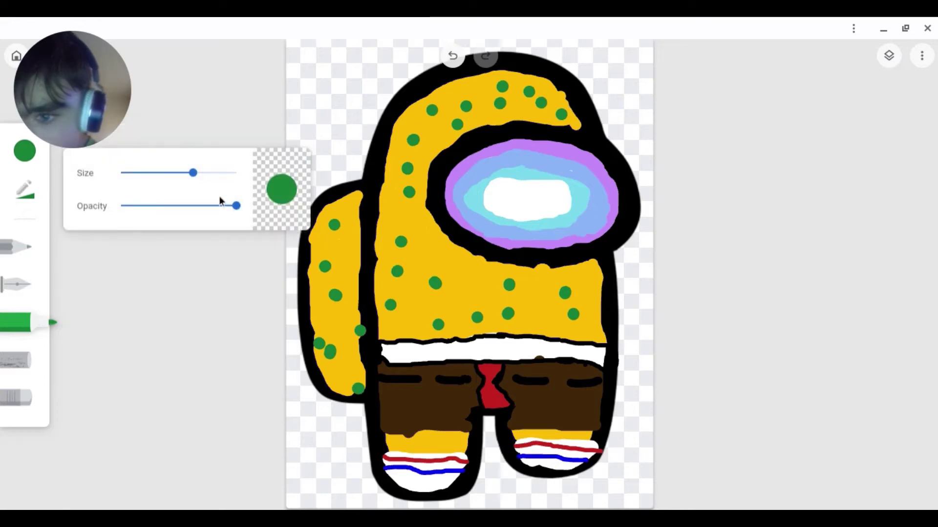
left_click_drag(193, 174, 132, 203)
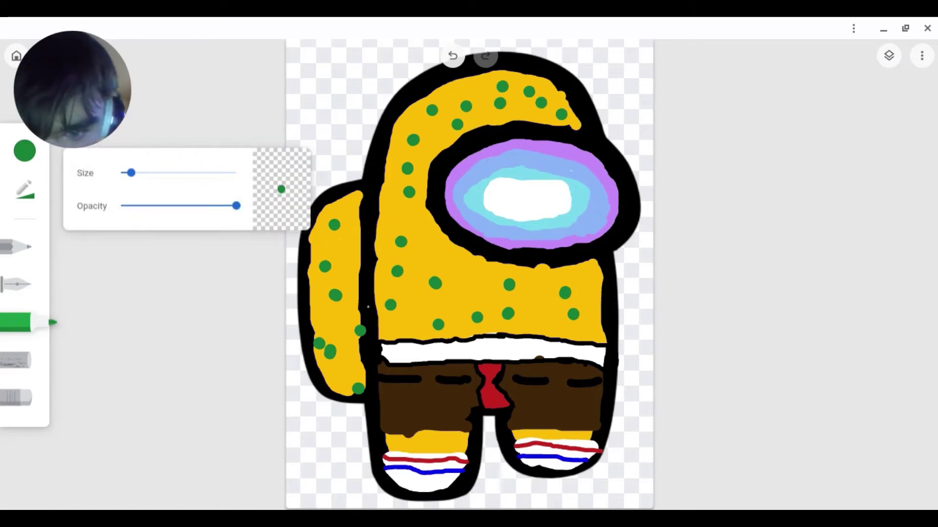
left_click(390, 318)
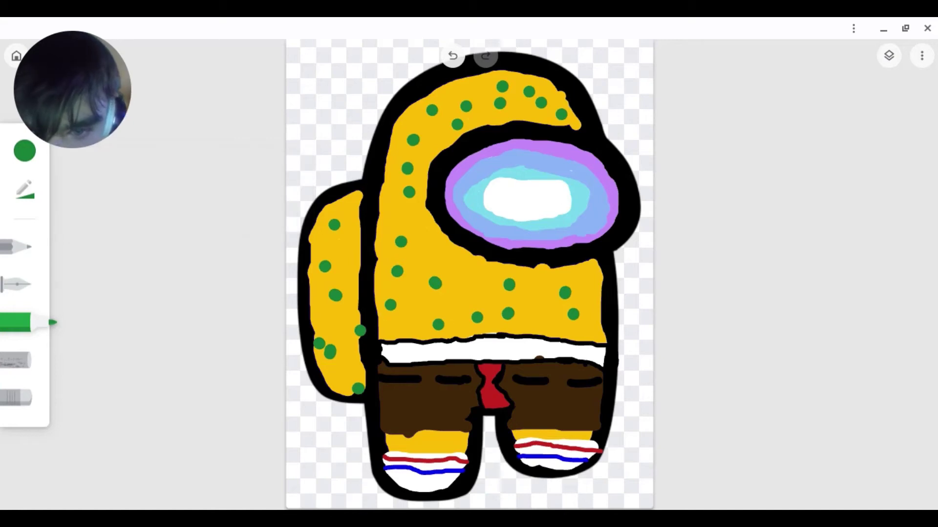
left_click(390, 319)
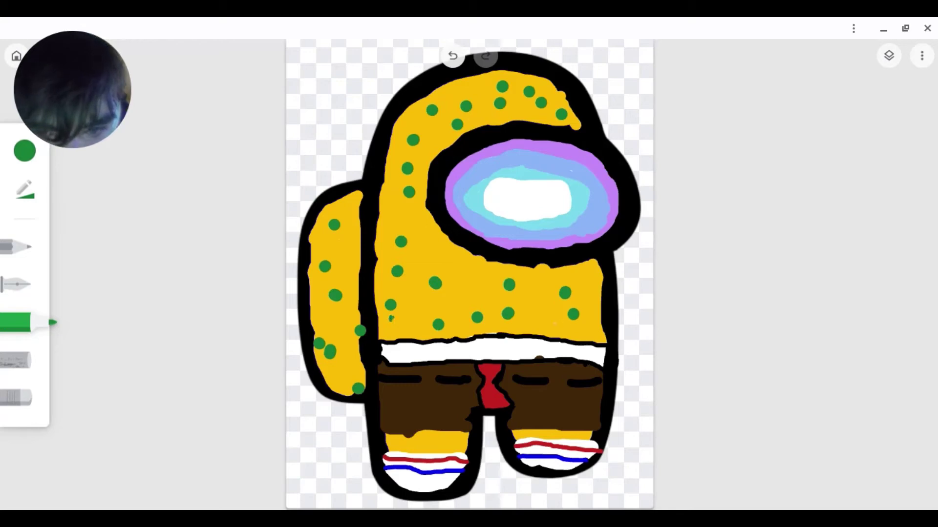
left_click(410, 157)
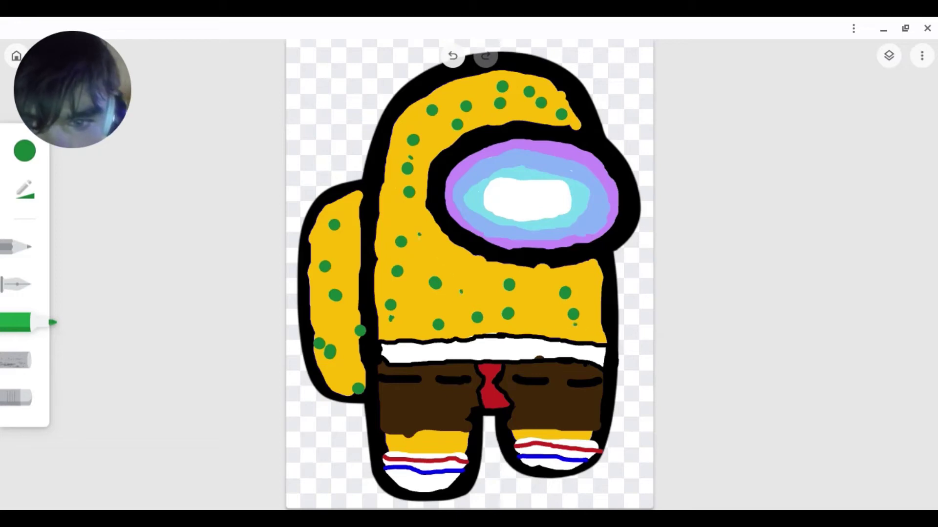
left_click(419, 235)
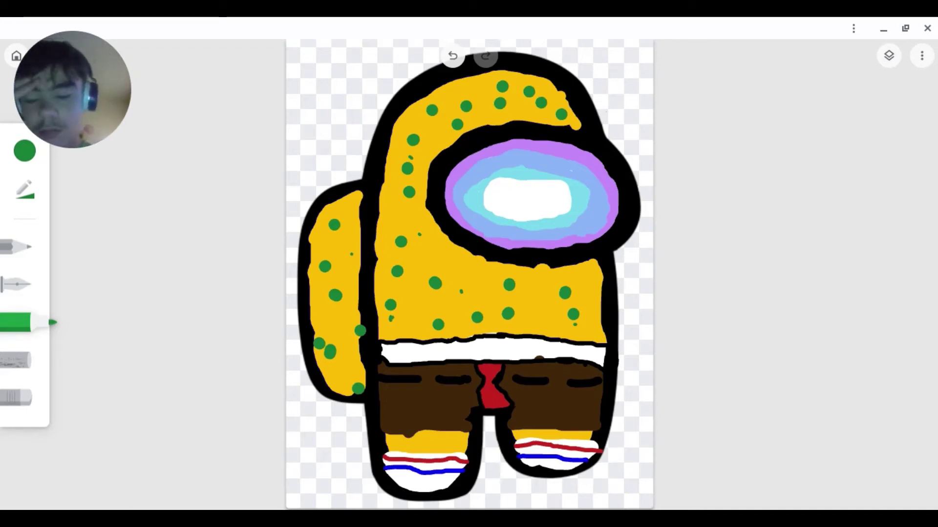
Step: Switch to the browser to check the SpongeBob Among Us reference image, and return to the drawing
key("alt+Tab")
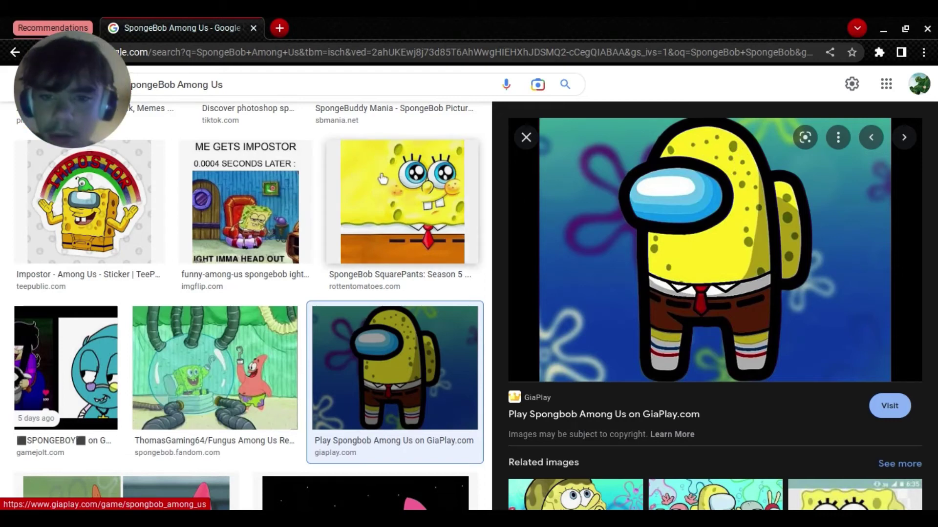
left_click(508, 518)
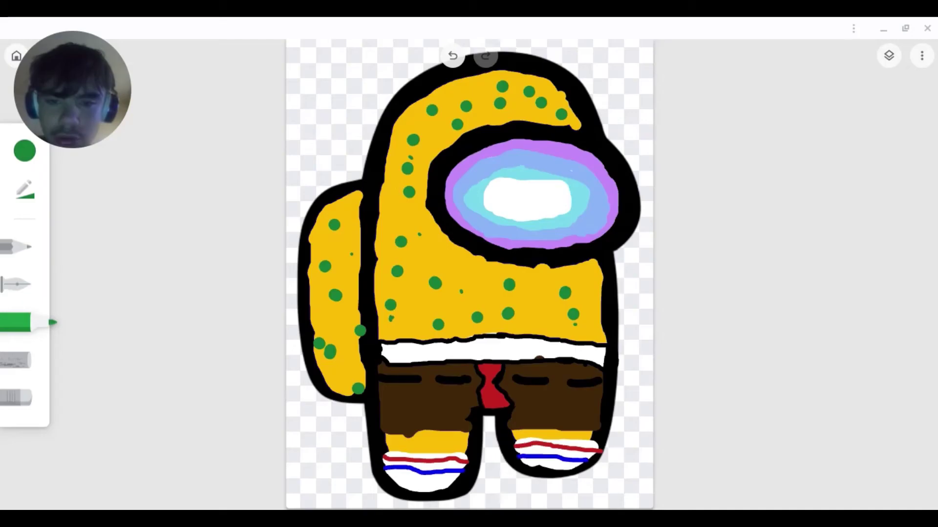